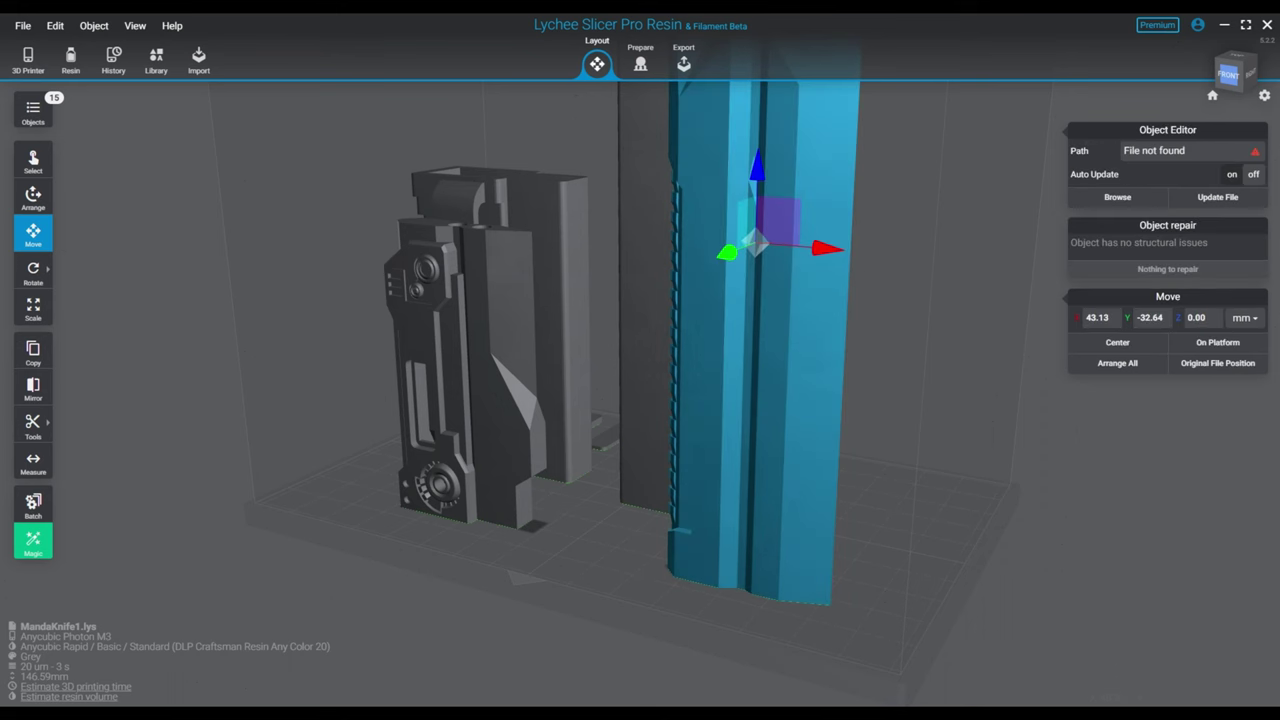
- Deselect the tall blade part and examine the knife and sheath parts from the front, above and underneath the build plate
{"action": "key", "text": "Escape"}
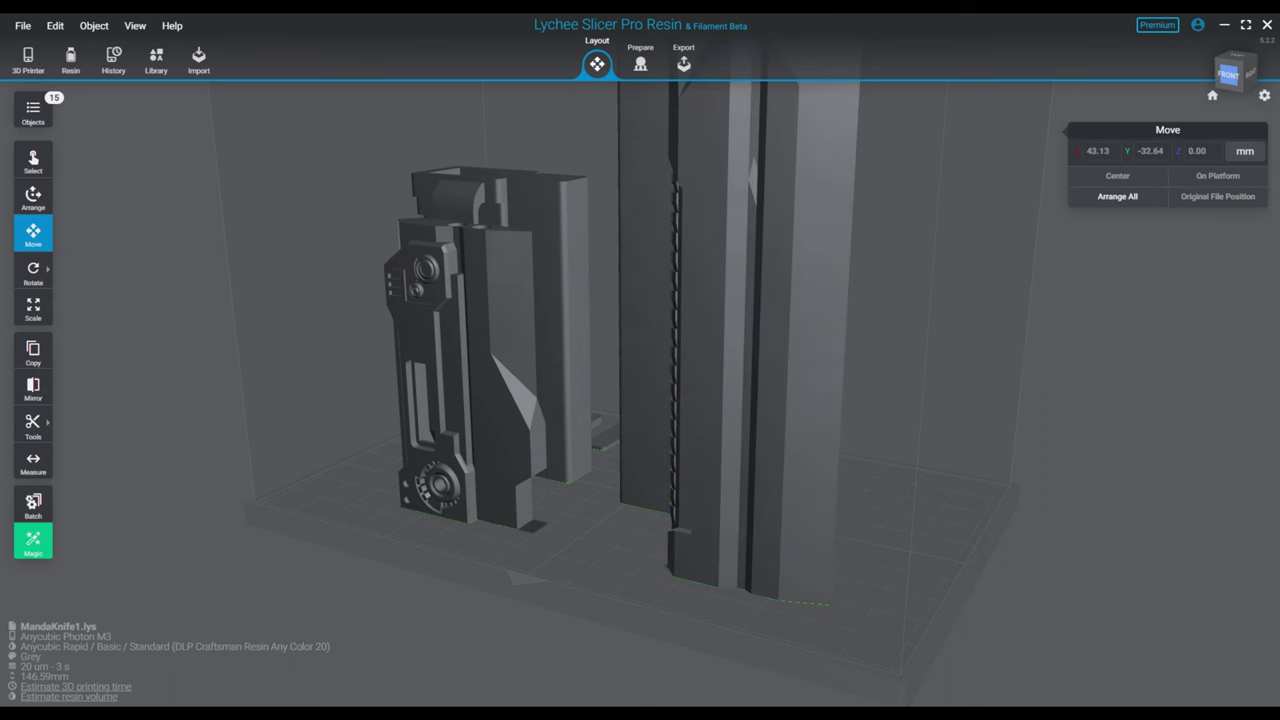
{"action": "right_click_drag", "start_coordinate": [780, 400], "coordinate": [840, 385]}
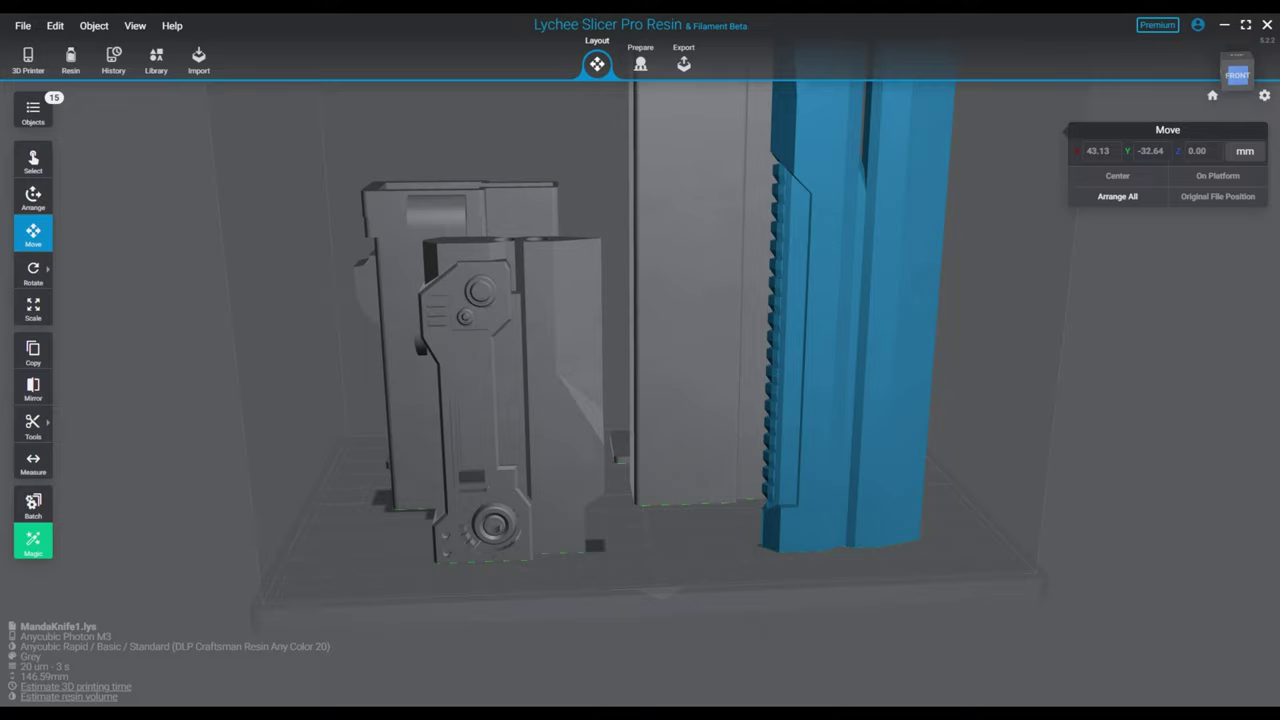
{"action": "right_click_drag", "start_coordinate": [880, 440], "coordinate": [910, 480]}
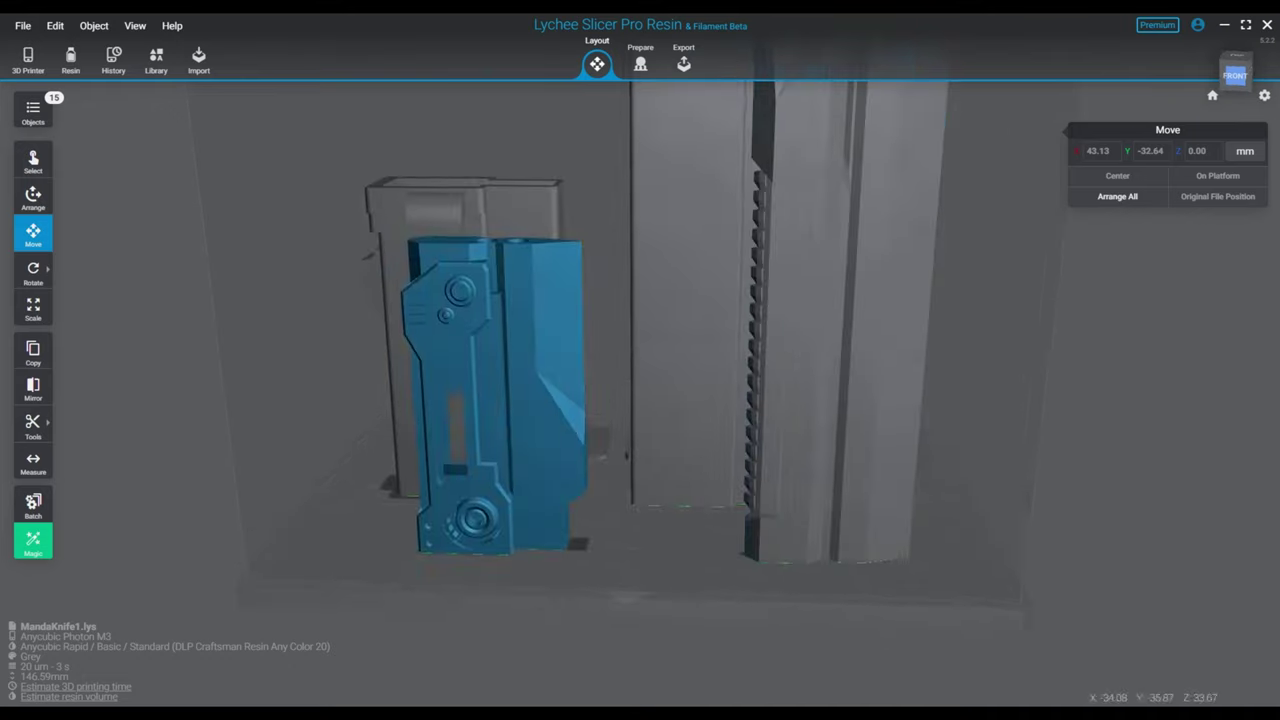
{"action": "right_click_drag", "start_coordinate": [478, 405], "coordinate": [785, 590]}
{"action": "scroll", "coordinate": [800, 440], "scroll_direction": "down", "scroll_amount": 3}
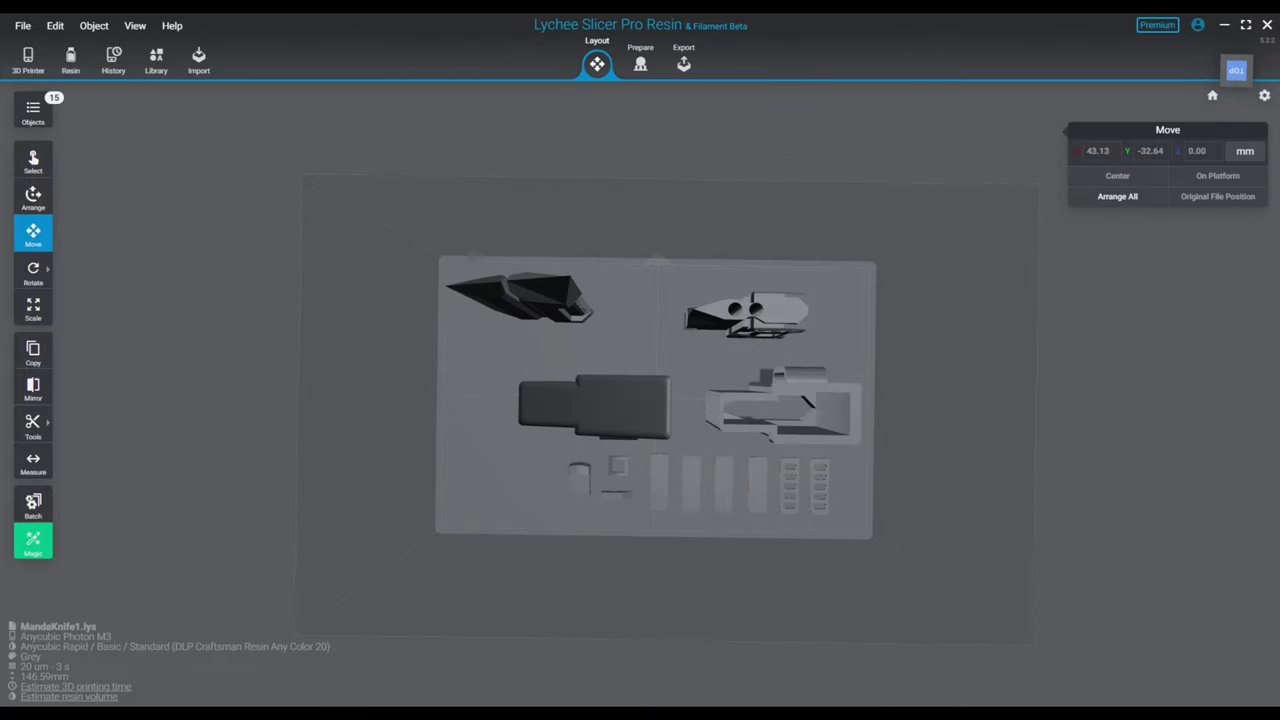
{"action": "right_click_drag", "start_coordinate": [520, 560], "coordinate": [595, 530]}
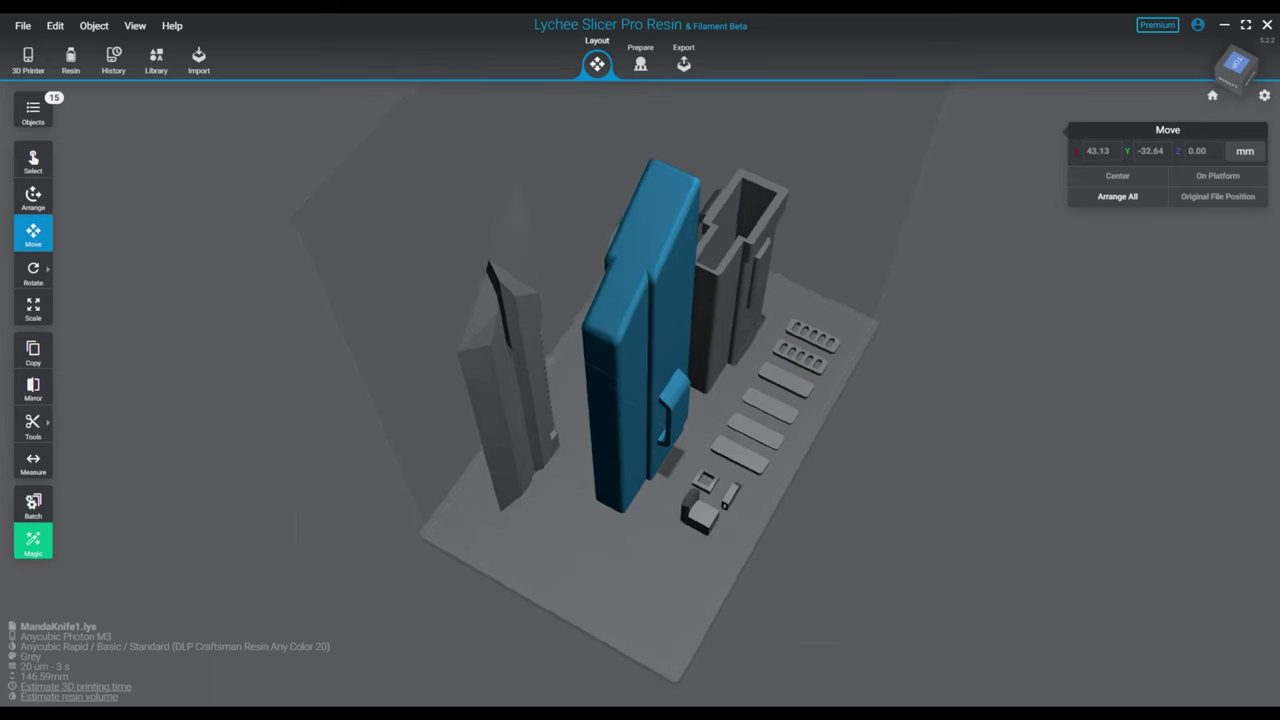
{"action": "right_click_drag", "start_coordinate": [700, 525], "coordinate": [670, 265]}
{"action": "scroll", "coordinate": [605, 450], "scroll_direction": "up", "scroll_amount": 3}
{"action": "scroll", "coordinate": [605, 450], "scroll_direction": "up", "scroll_amount": 1}
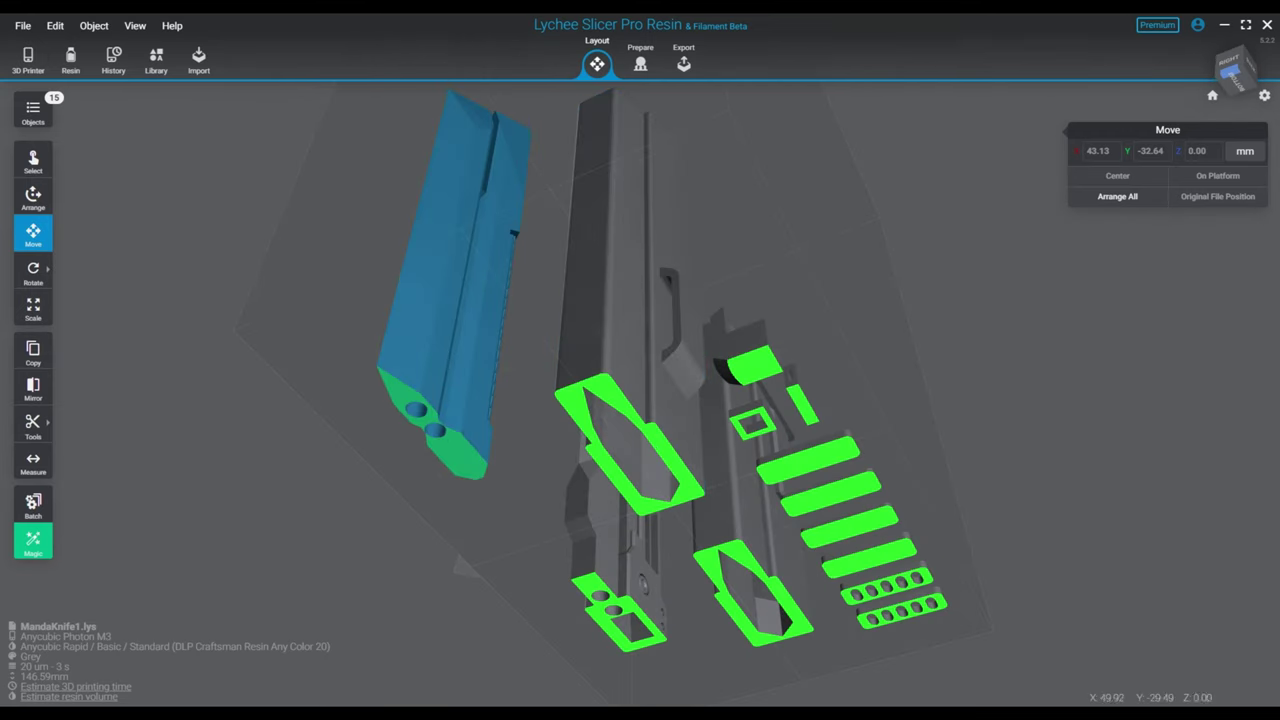
{"action": "right_click_drag", "start_coordinate": [930, 560], "coordinate": [836, 440]}
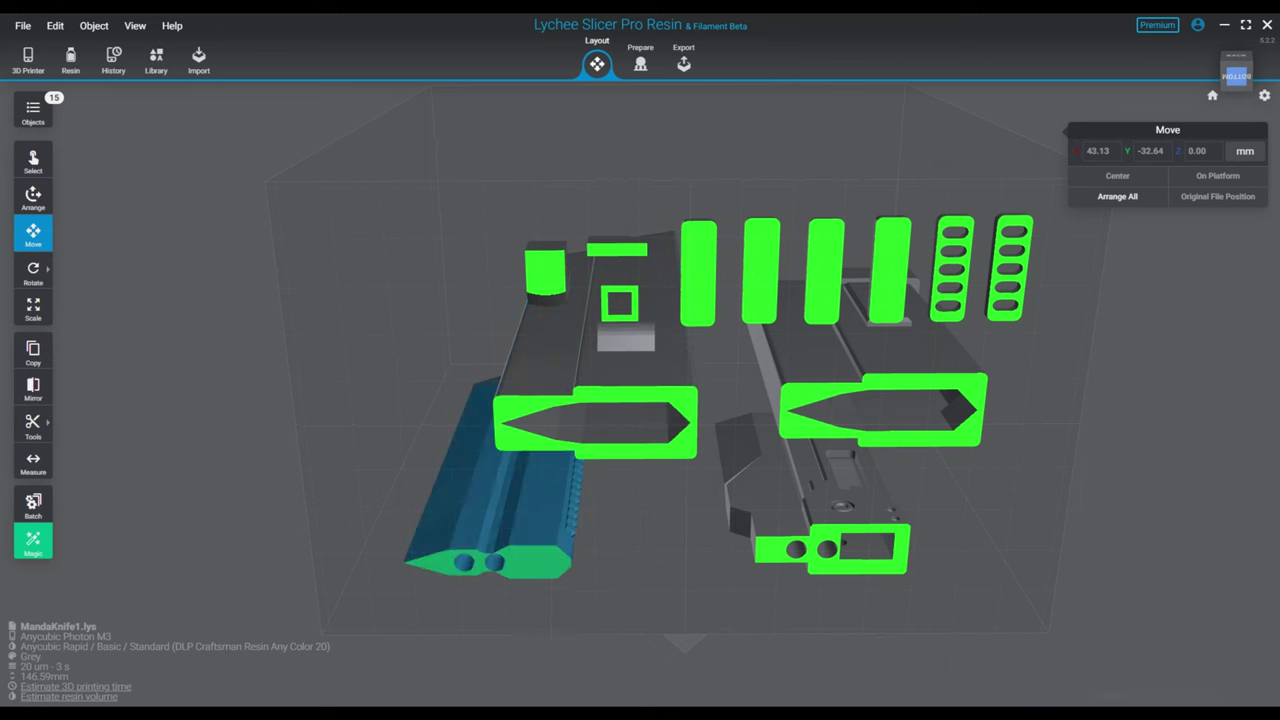
{"action": "right_click_drag", "start_coordinate": [880, 385], "coordinate": [892, 545]}
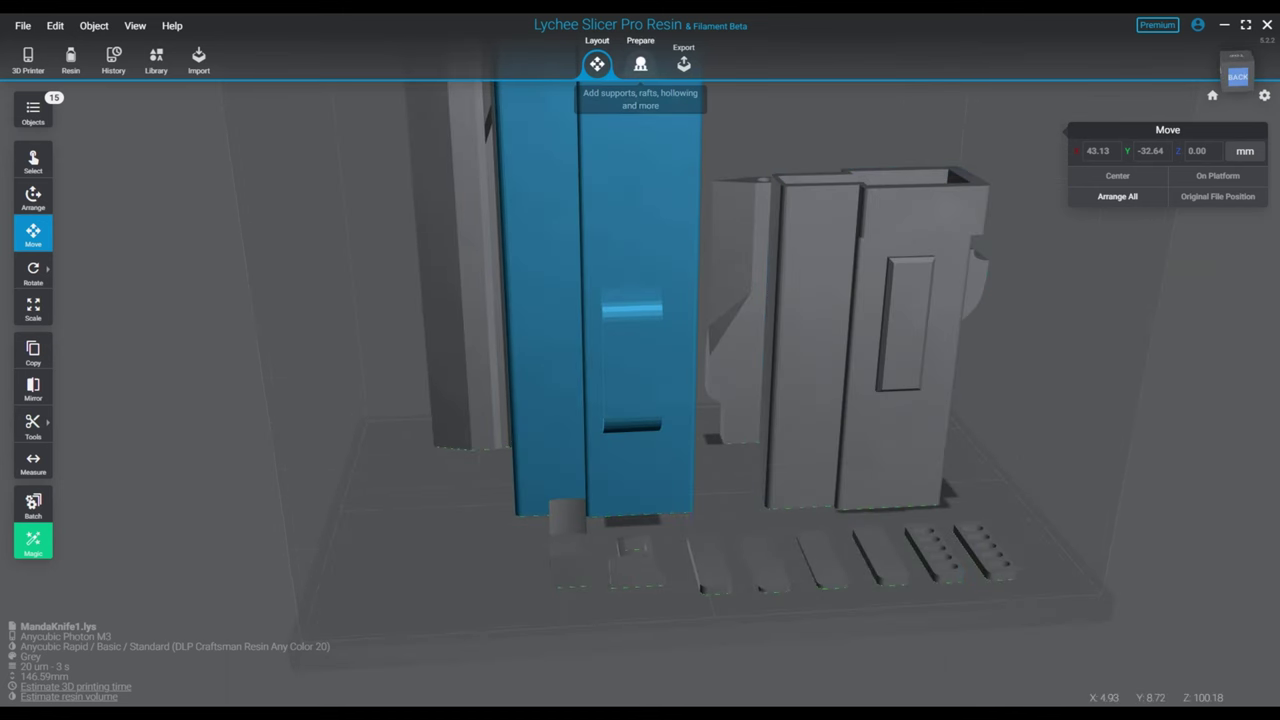
- Switch to the preparation stage's hollowing tools and run the suction cup detector on the tall sheath part
{"action": "left_click", "coordinate": [640, 64]}
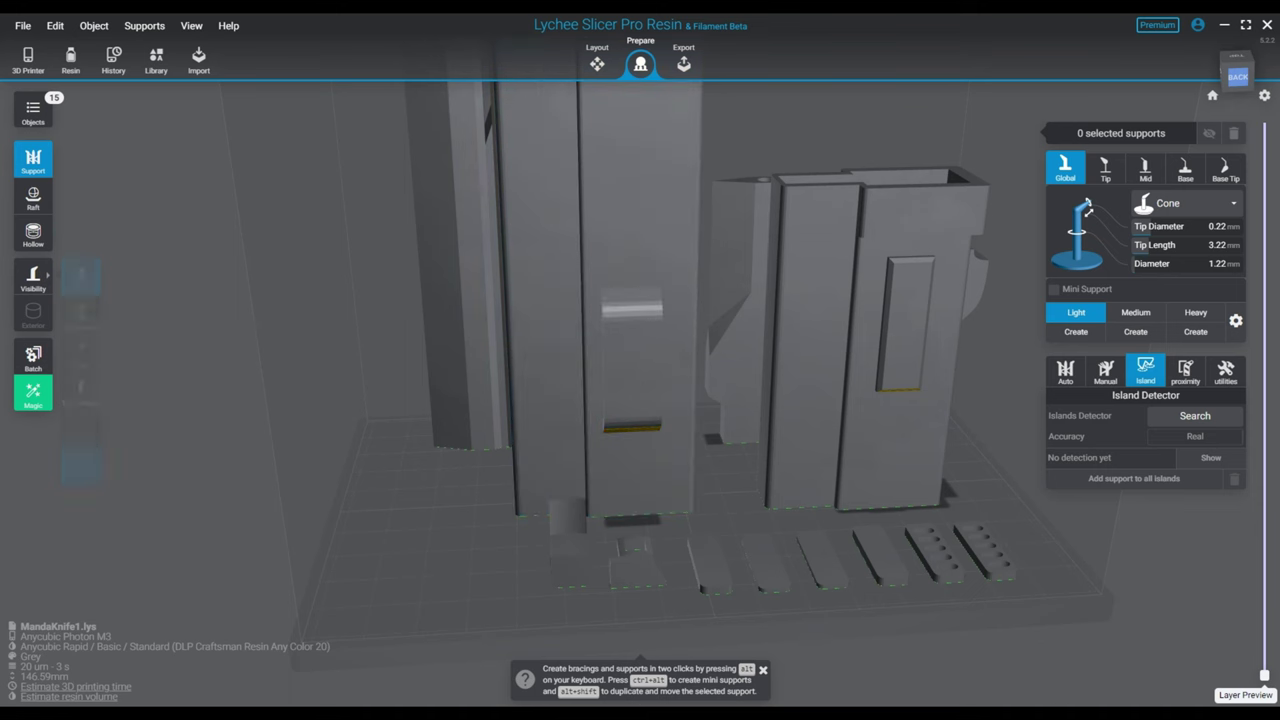
{"action": "left_click", "coordinate": [33, 234]}
{"action": "left_click", "coordinate": [637, 308]}
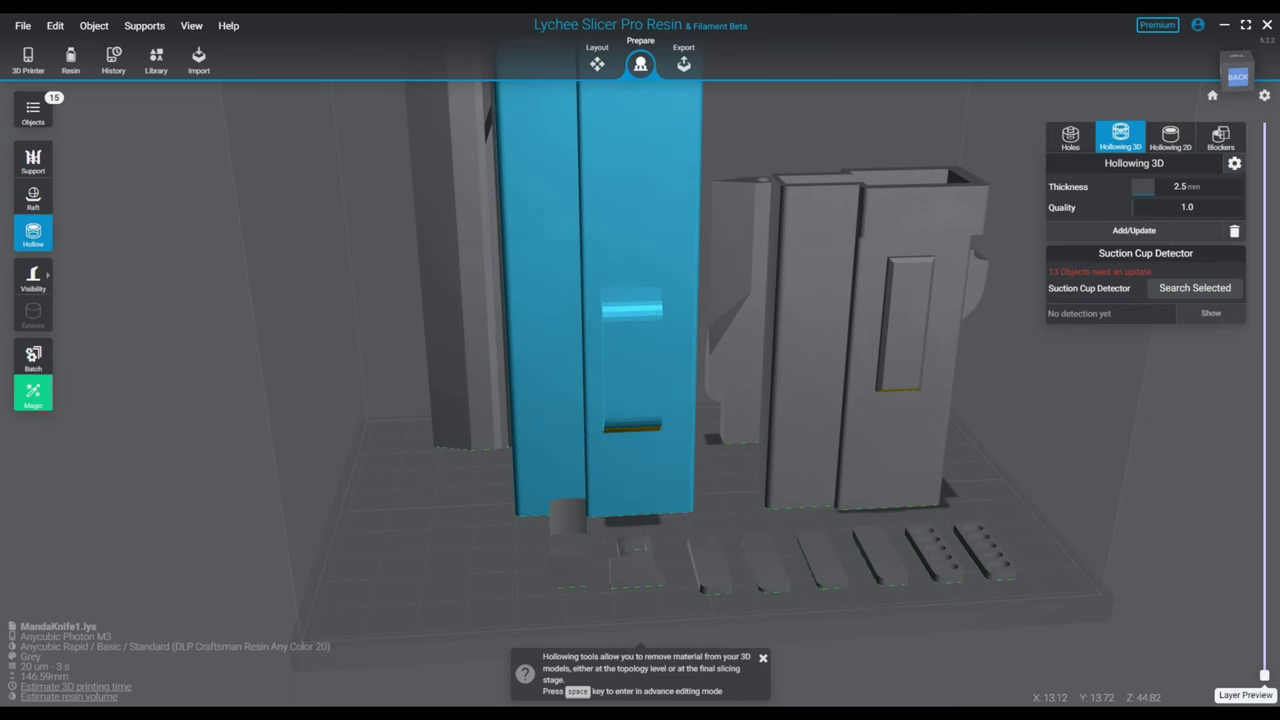
{"action": "left_click", "coordinate": [1195, 288]}
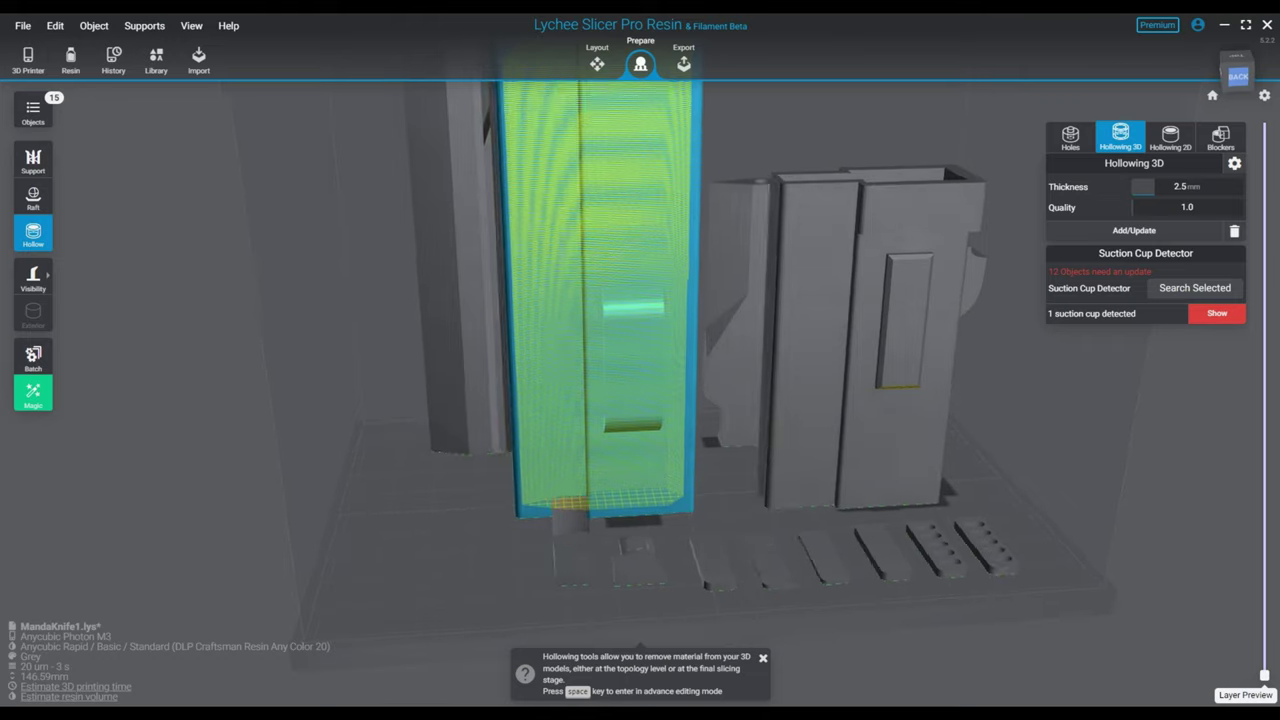
- Inspect the tall sheath's cavity and run the suction cup detector on the short sheath part
{"action": "right_click_drag", "start_coordinate": [480, 400], "coordinate": [840, 410]}
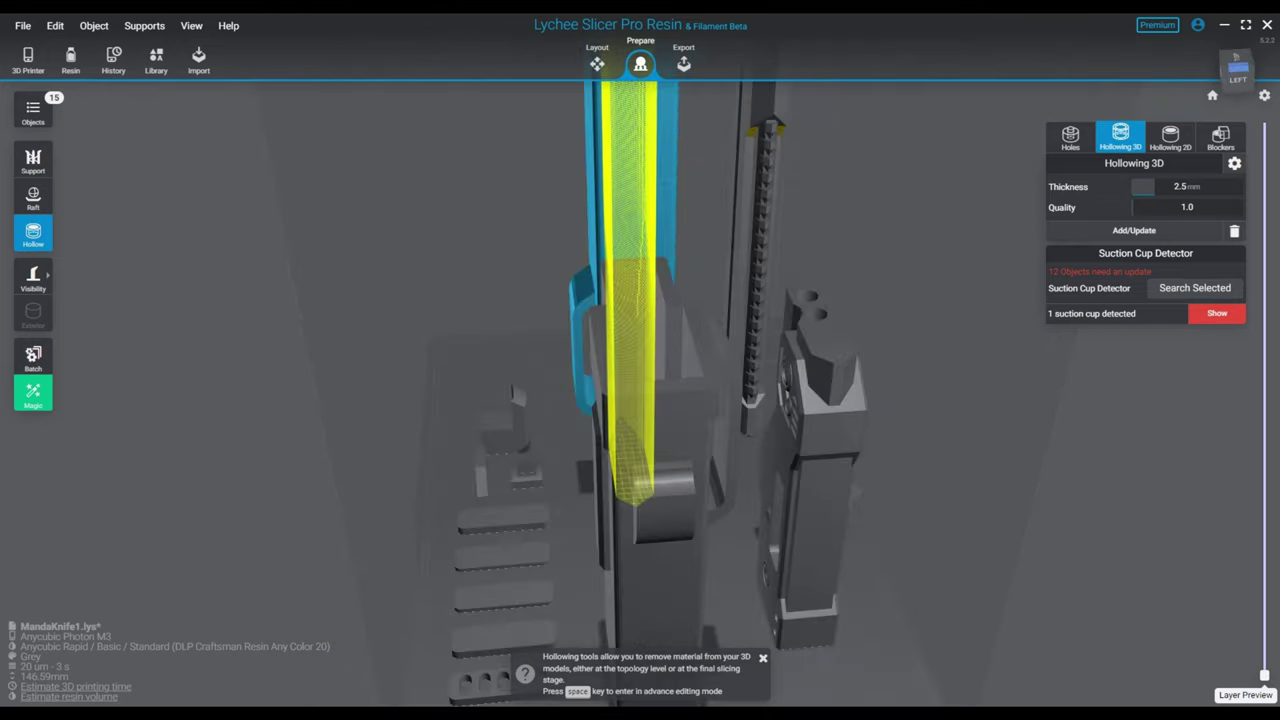
{"action": "right_click_drag", "start_coordinate": [825, 390], "coordinate": [625, 395]}
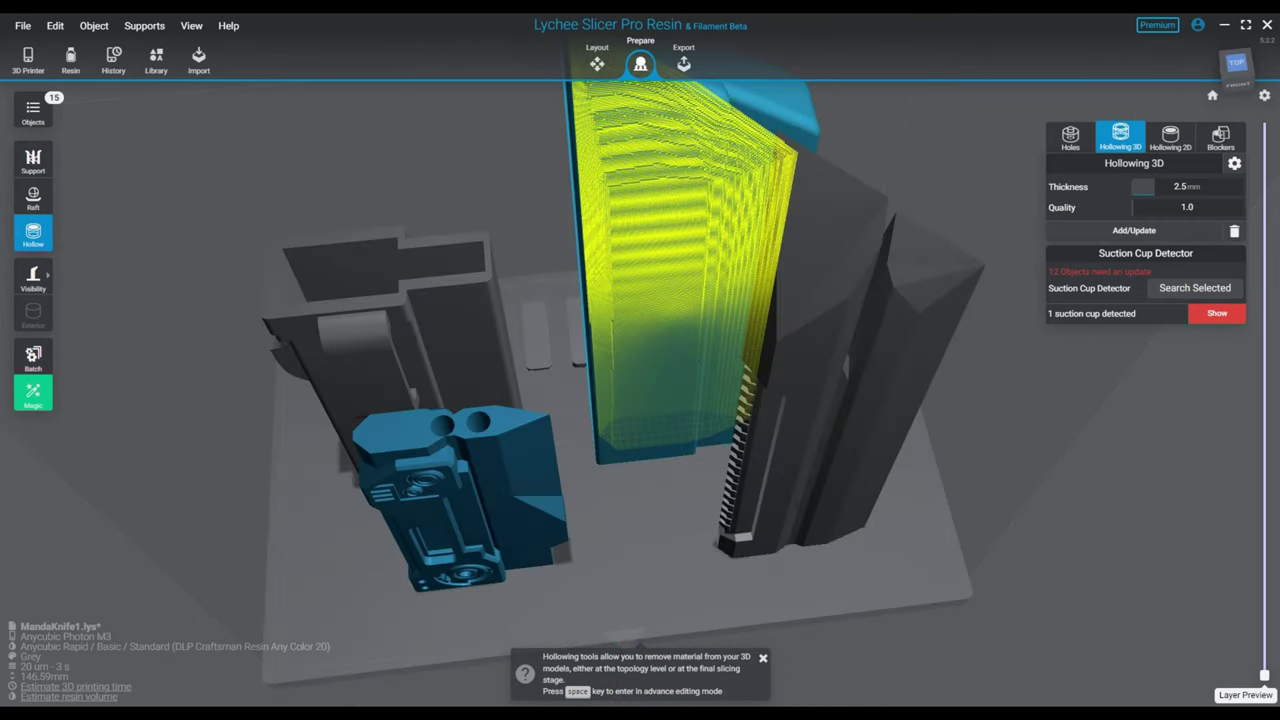
{"action": "left_click", "coordinate": [1195, 288]}
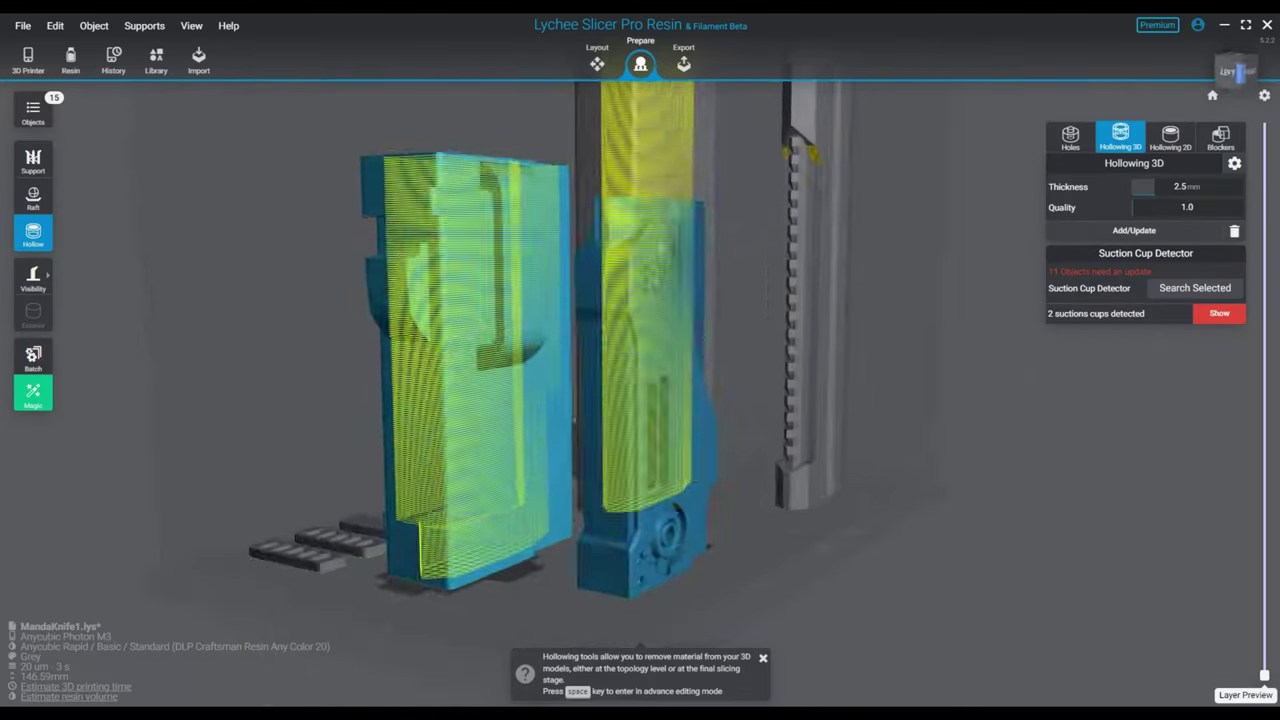
{"action": "right_click_drag", "start_coordinate": [670, 410], "coordinate": [500, 450]}
- Run the suction cup detector on the knife handle and the blade
{"action": "left_click", "coordinate": [452, 475]}
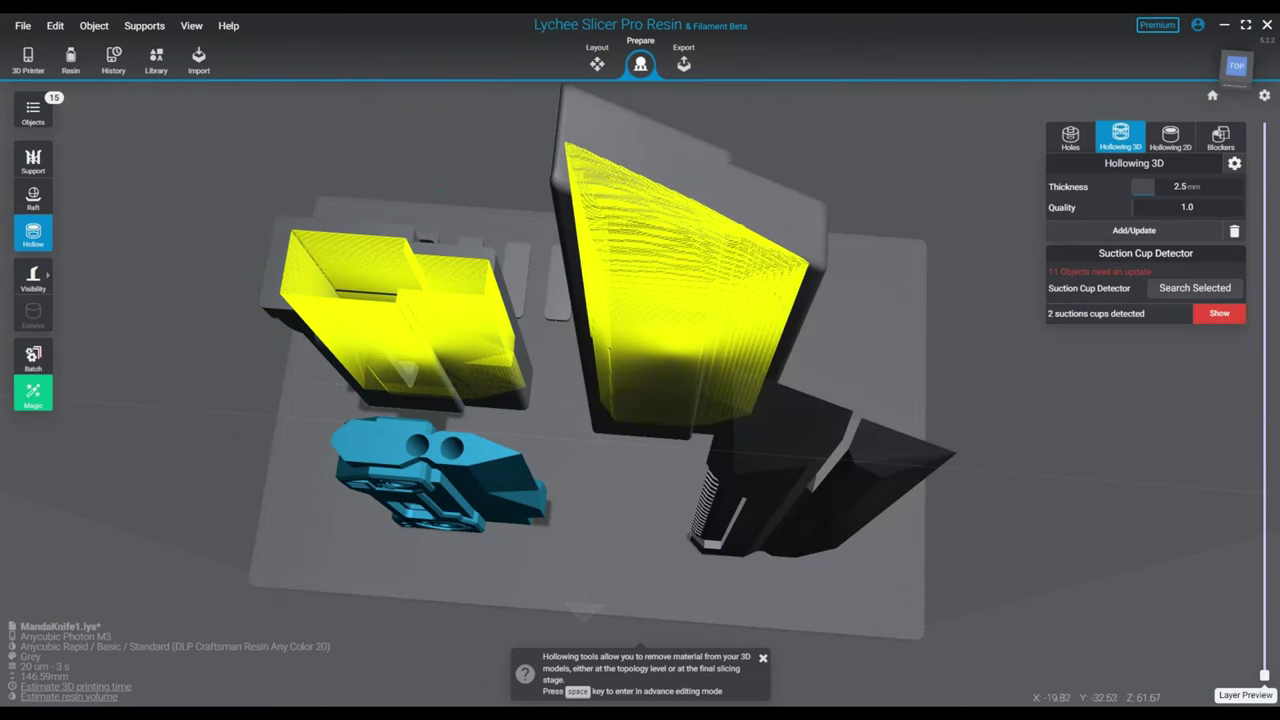
{"action": "left_click", "coordinate": [1219, 314]}
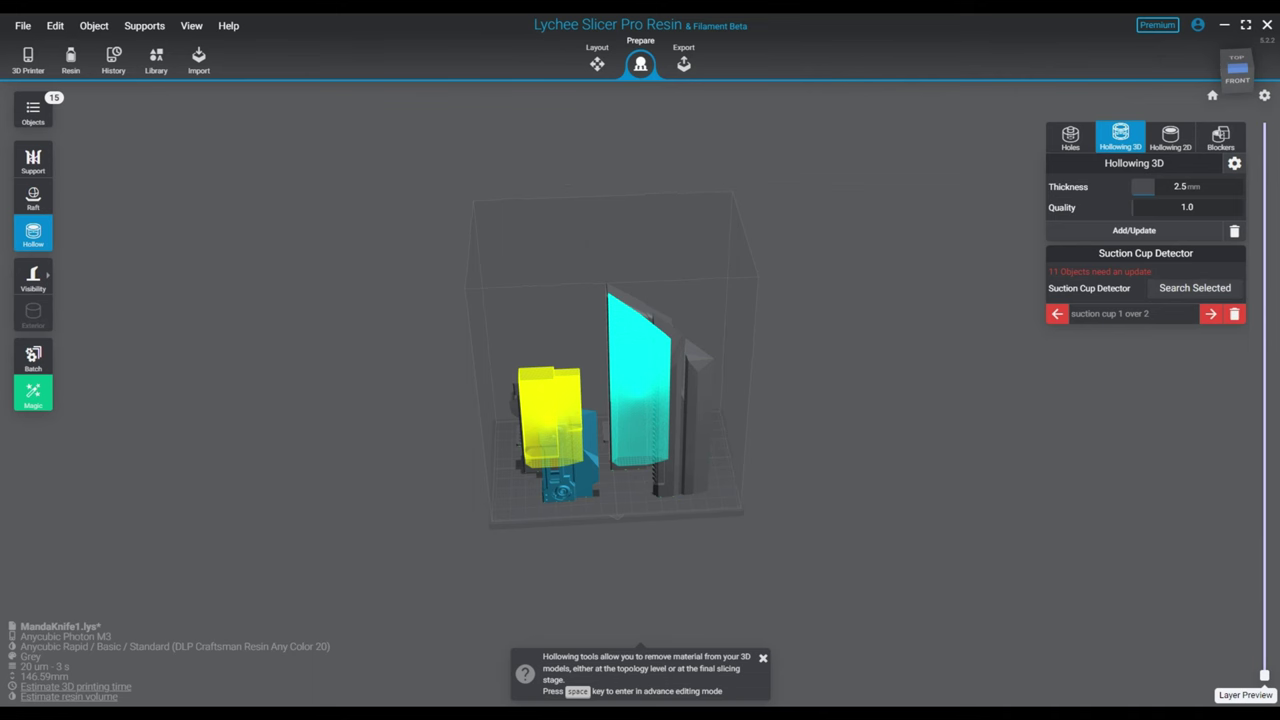
{"action": "left_click", "coordinate": [1195, 288]}
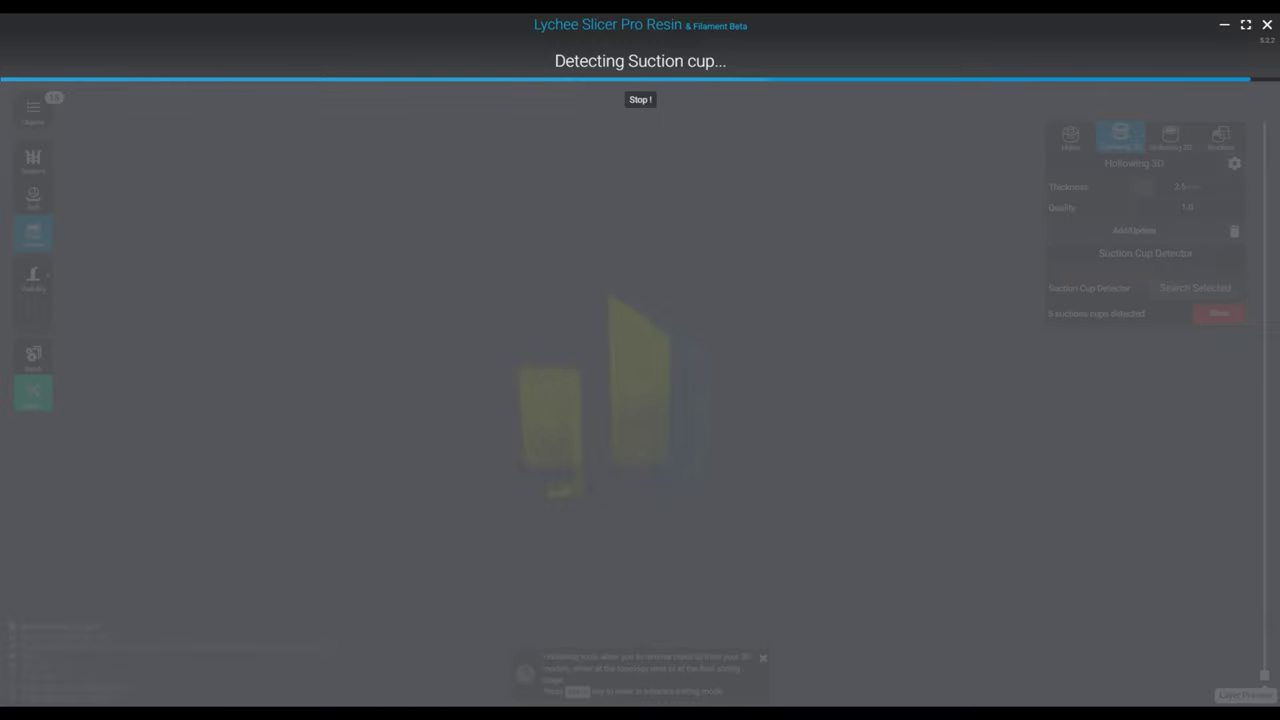
- Examine the highlighted suction cup areas in the sheath parts, handle and blade from several sides
{"action": "scroll", "coordinate": [684, 470], "scroll_direction": "up", "scroll_amount": 9}
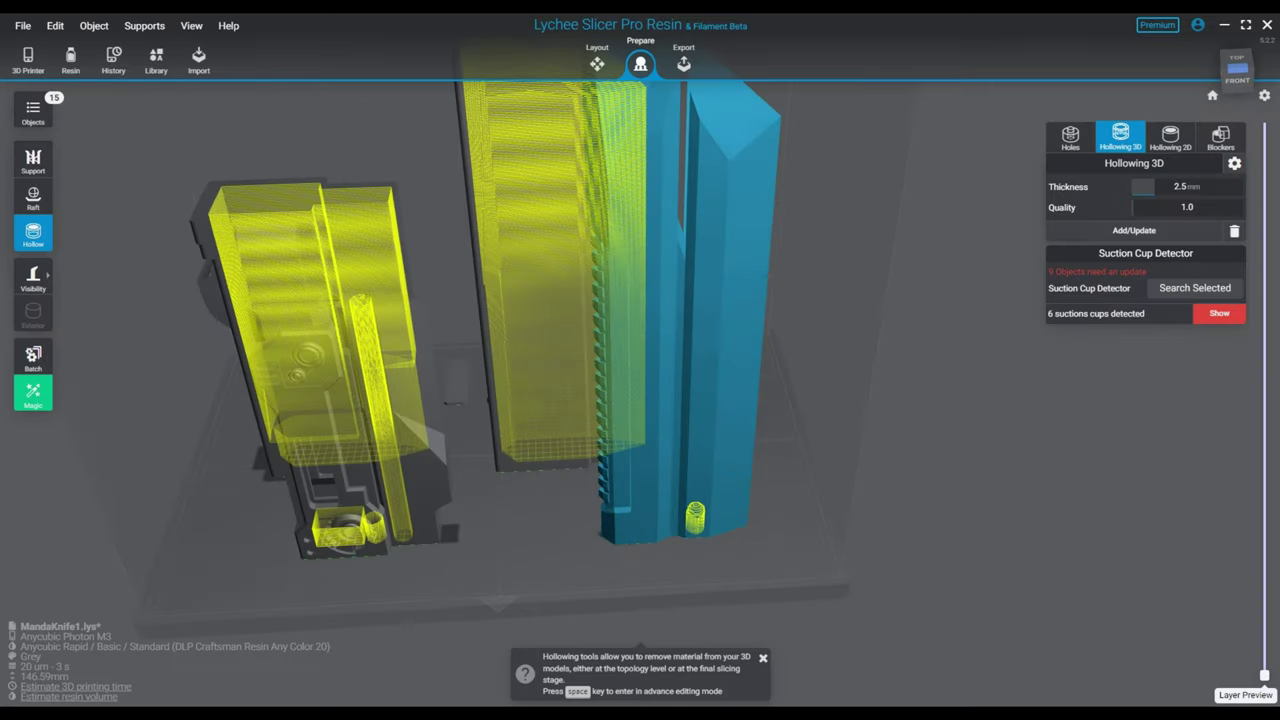
{"action": "right_click_drag", "start_coordinate": [684, 400], "coordinate": [722, 418]}
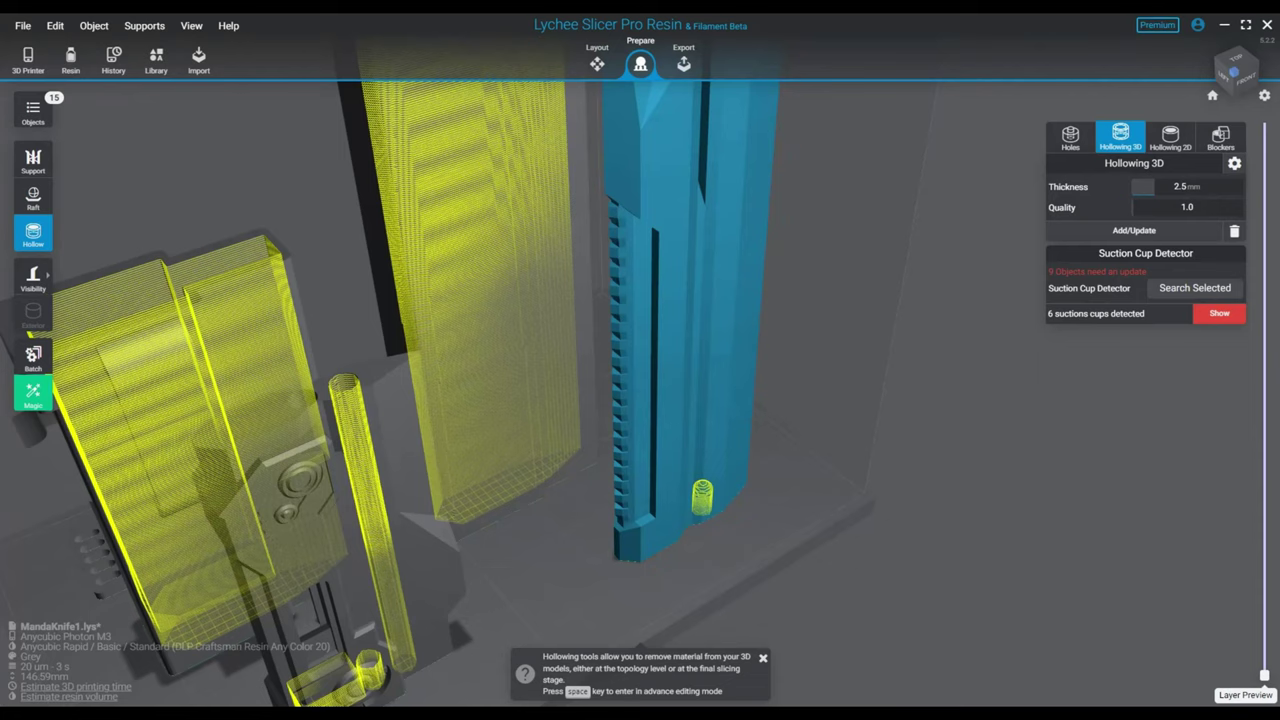
{"action": "right_click_drag", "start_coordinate": [450, 450], "coordinate": [570, 405]}
{"action": "scroll", "coordinate": [570, 405], "scroll_direction": "down", "scroll_amount": 4}
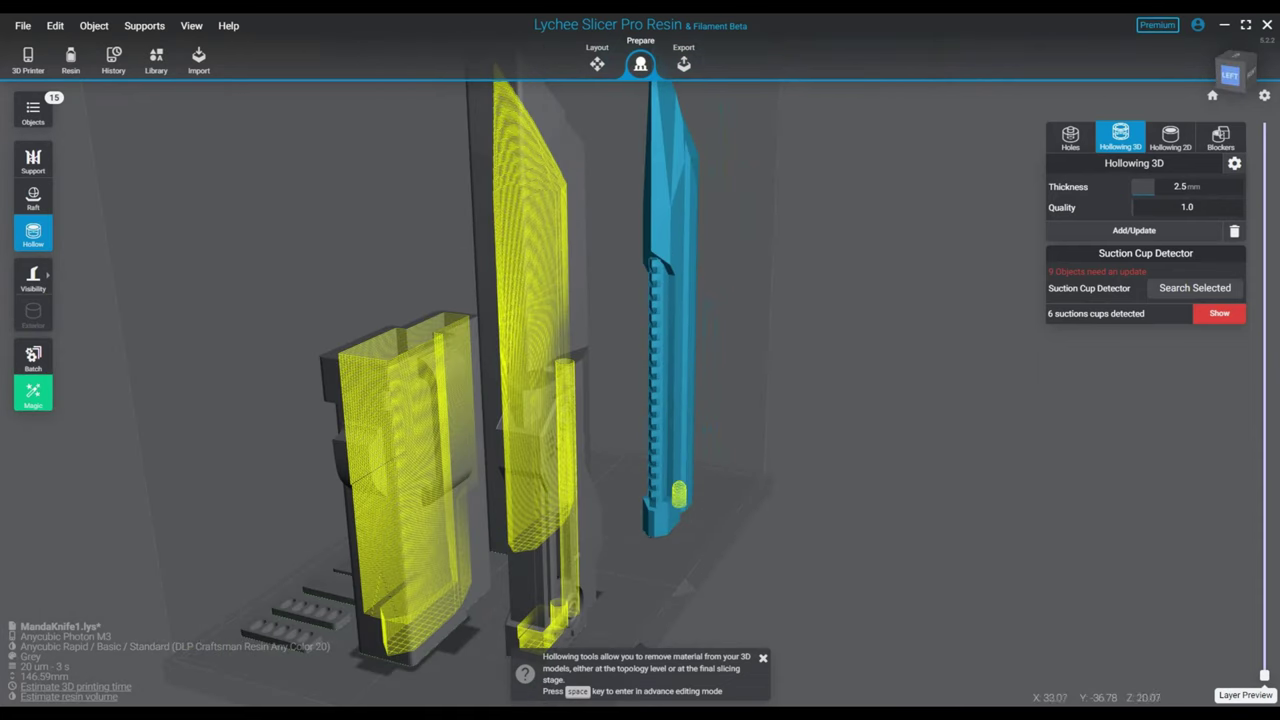
{"action": "scroll", "coordinate": [636, 437], "scroll_direction": "down", "scroll_amount": 5}
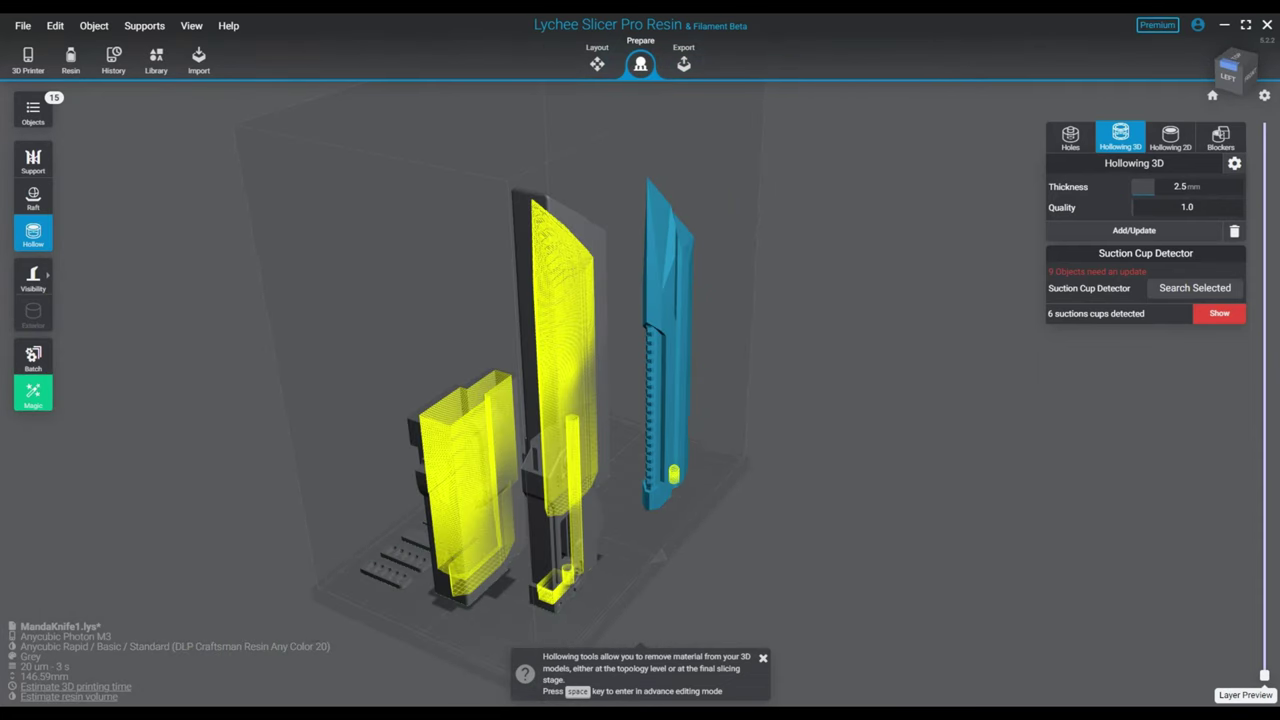
{"action": "right_click_drag", "start_coordinate": [636, 437], "coordinate": [255, 488]}
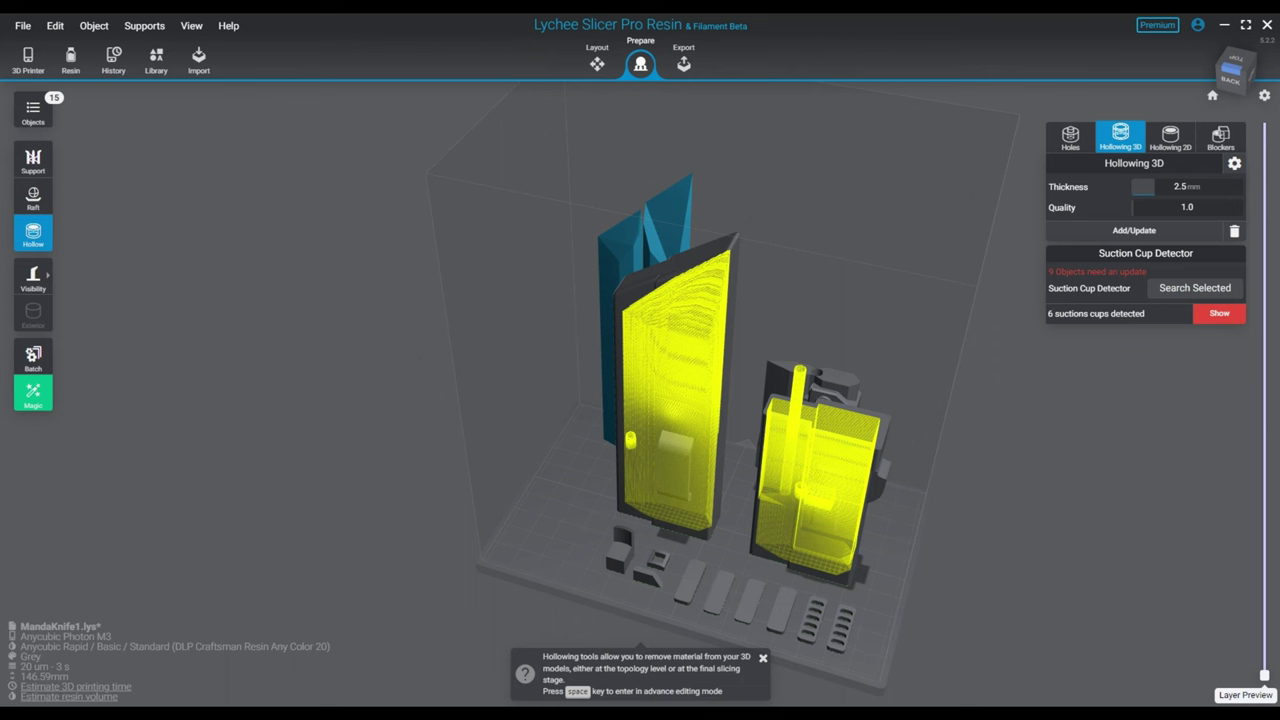
- Select all the small parts along the build plate's back edge and examine how they sit on the platform
{"action": "right_click_drag", "start_coordinate": [600, 420], "coordinate": [632, 530]}
{"action": "left_click_drag", "start_coordinate": [964, 610], "coordinate": [546, 508]}
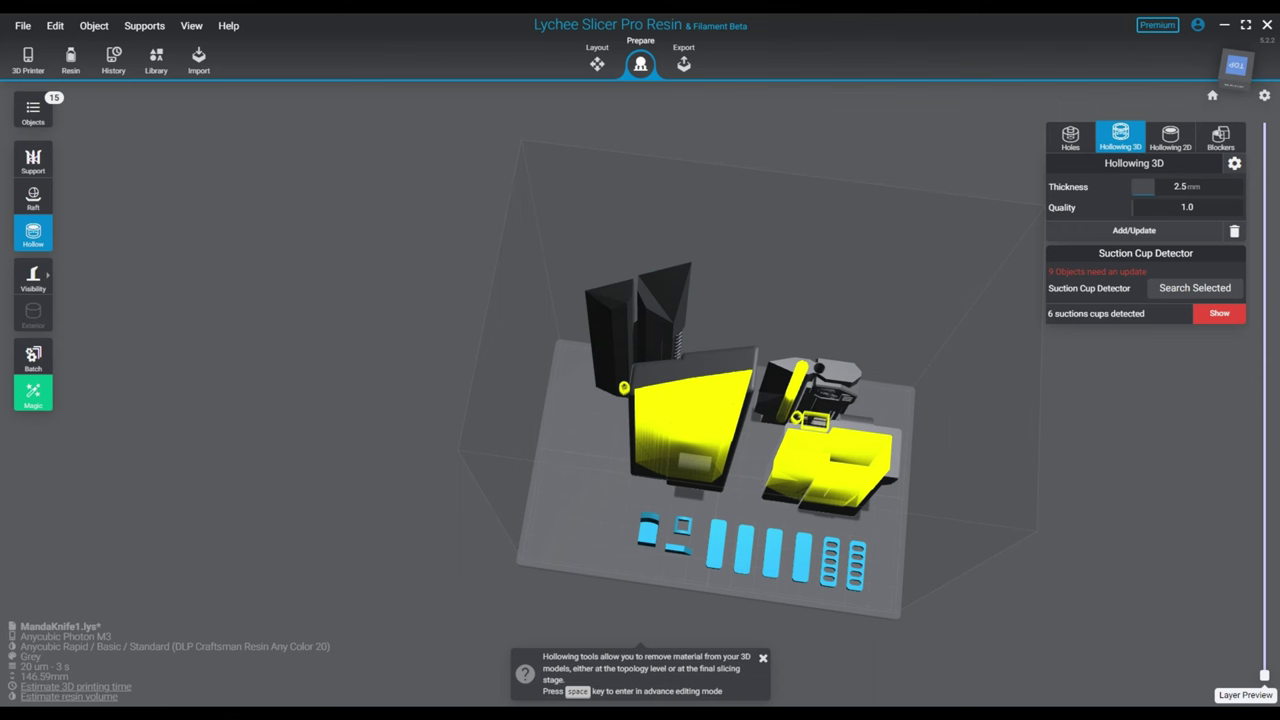
{"action": "right_click_drag", "start_coordinate": [640, 530], "coordinate": [708, 438]}
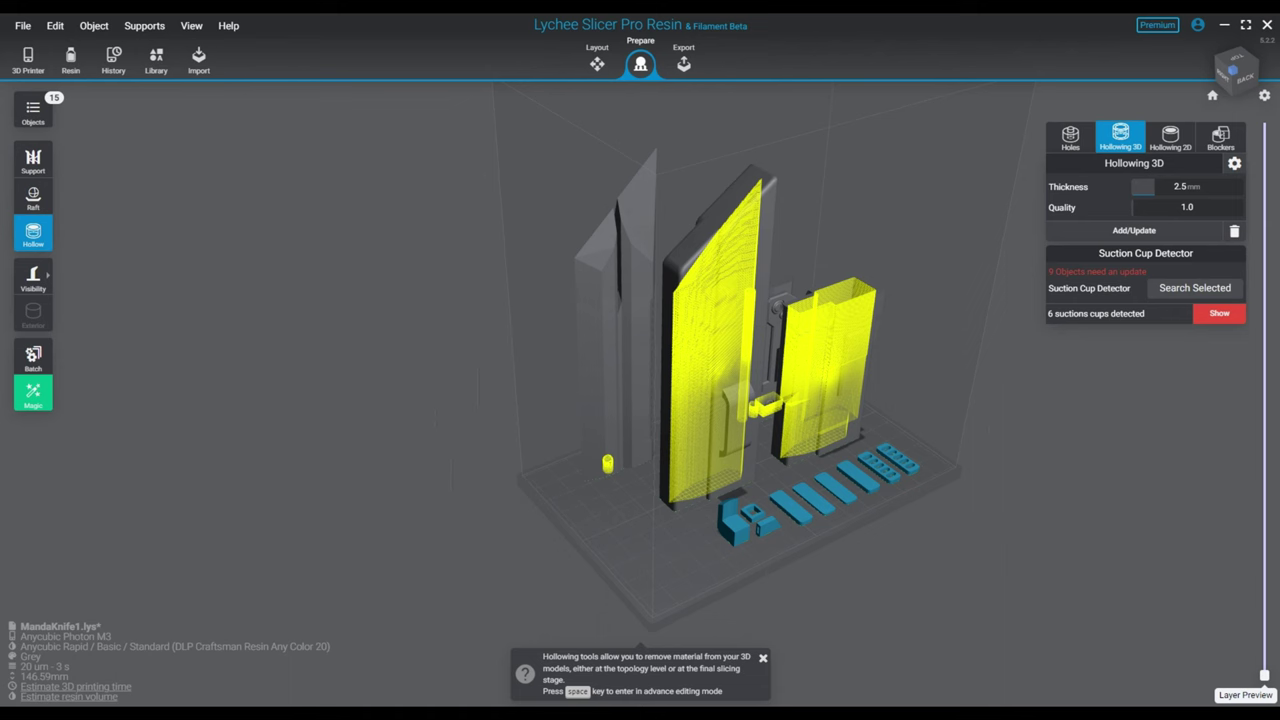
{"action": "scroll", "coordinate": [731, 507], "scroll_direction": "up", "scroll_amount": 8}
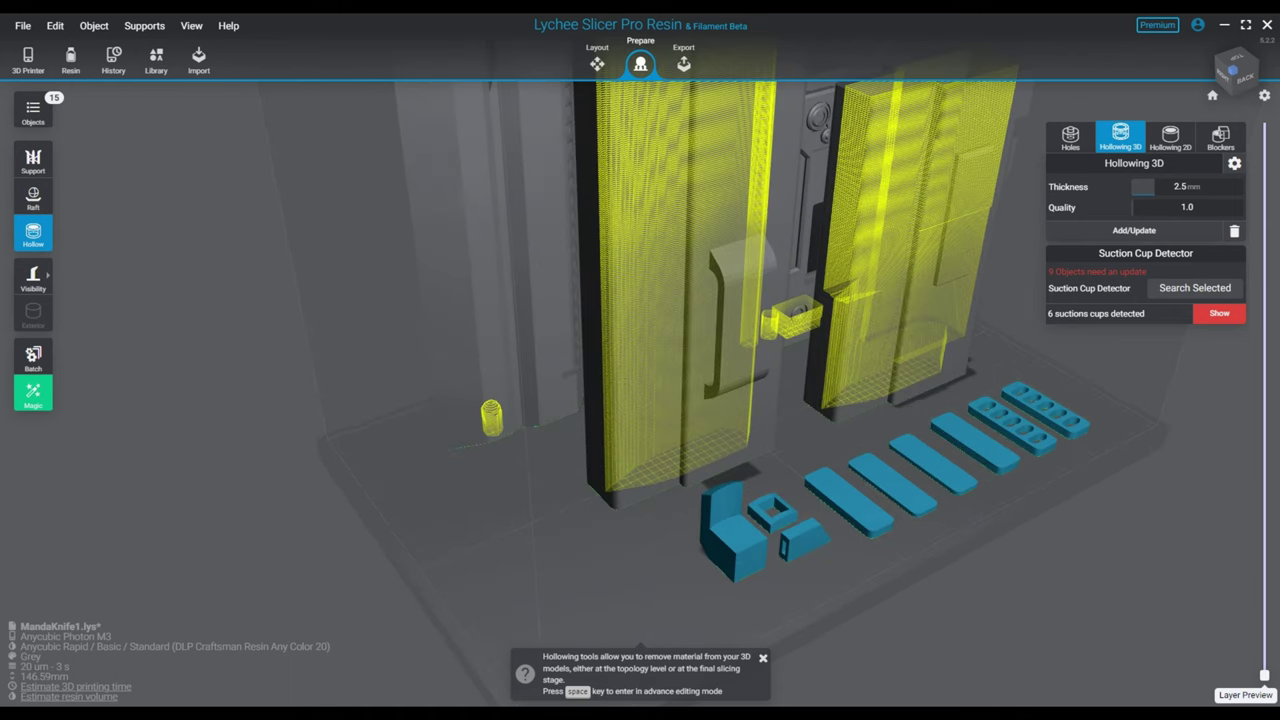
{"action": "right_click_drag", "start_coordinate": [731, 507], "coordinate": [628, 452]}
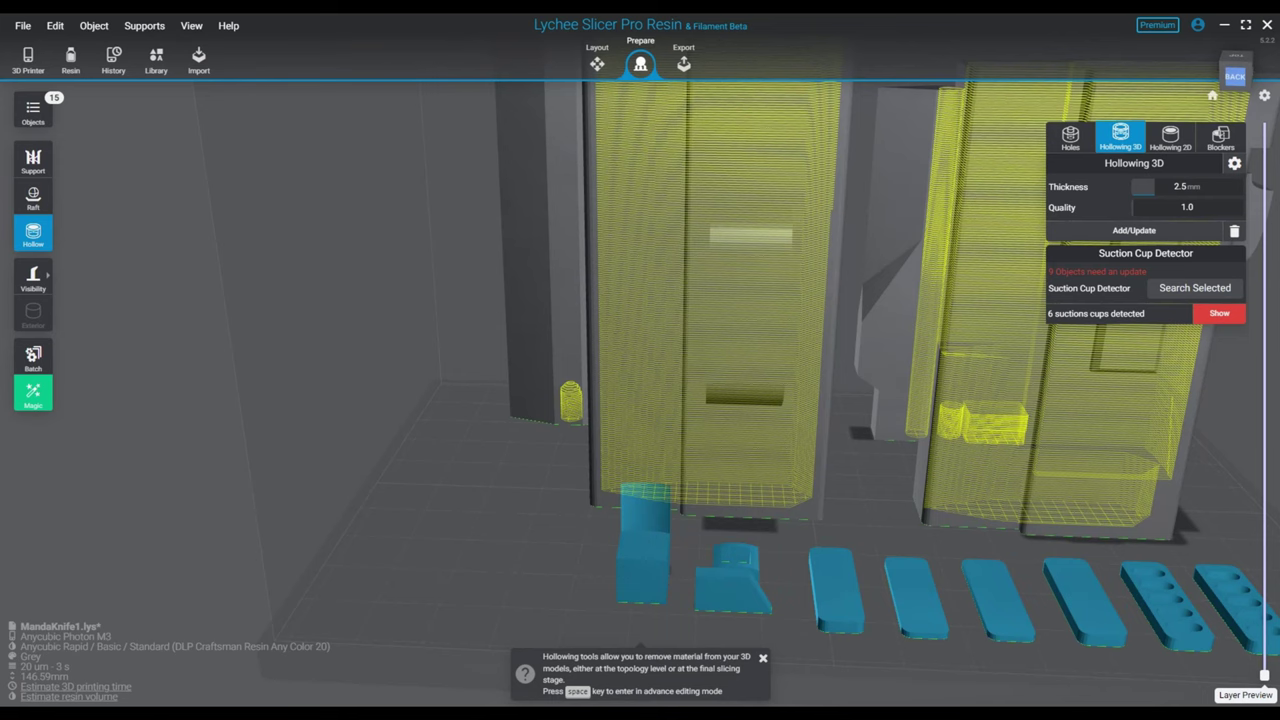
{"action": "scroll", "coordinate": [634, 455], "scroll_direction": "down", "scroll_amount": 4}
{"action": "right_click_drag", "start_coordinate": [634, 455], "coordinate": [855, 370]}
{"action": "scroll", "coordinate": [728, 470], "scroll_direction": "up", "scroll_amount": 4}
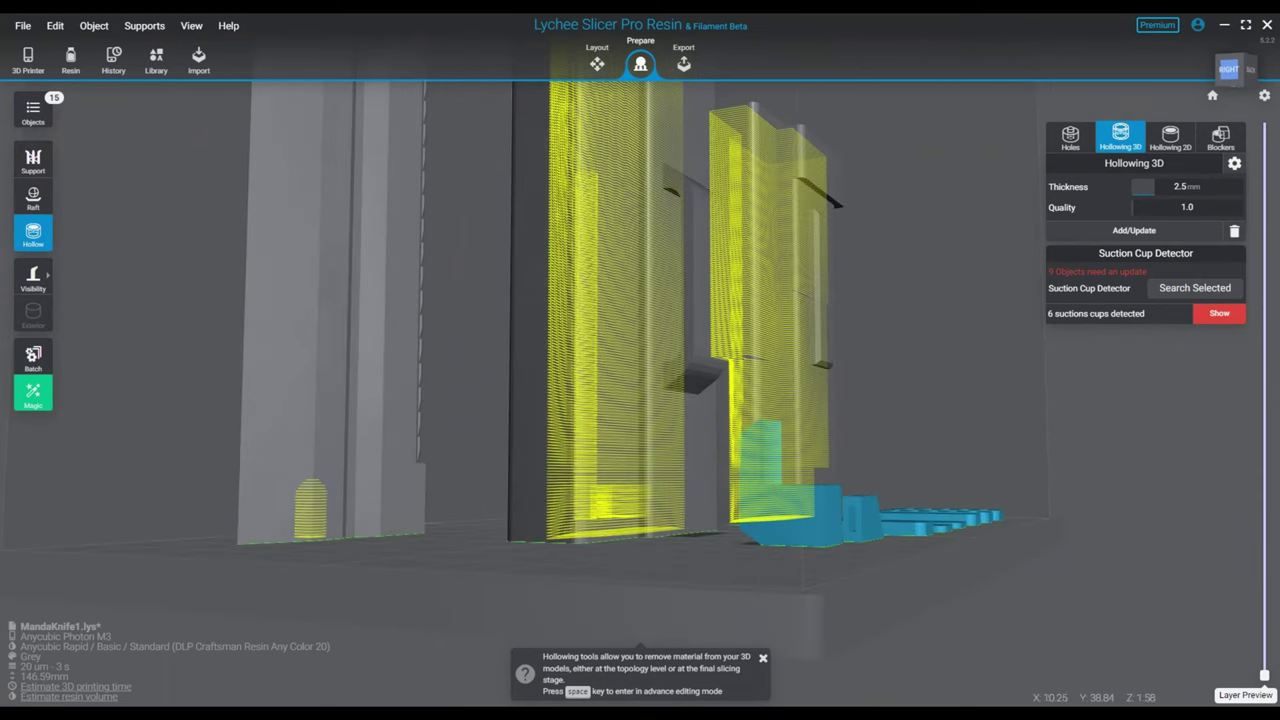
{"action": "right_click_drag", "start_coordinate": [760, 450], "coordinate": [660, 500]}
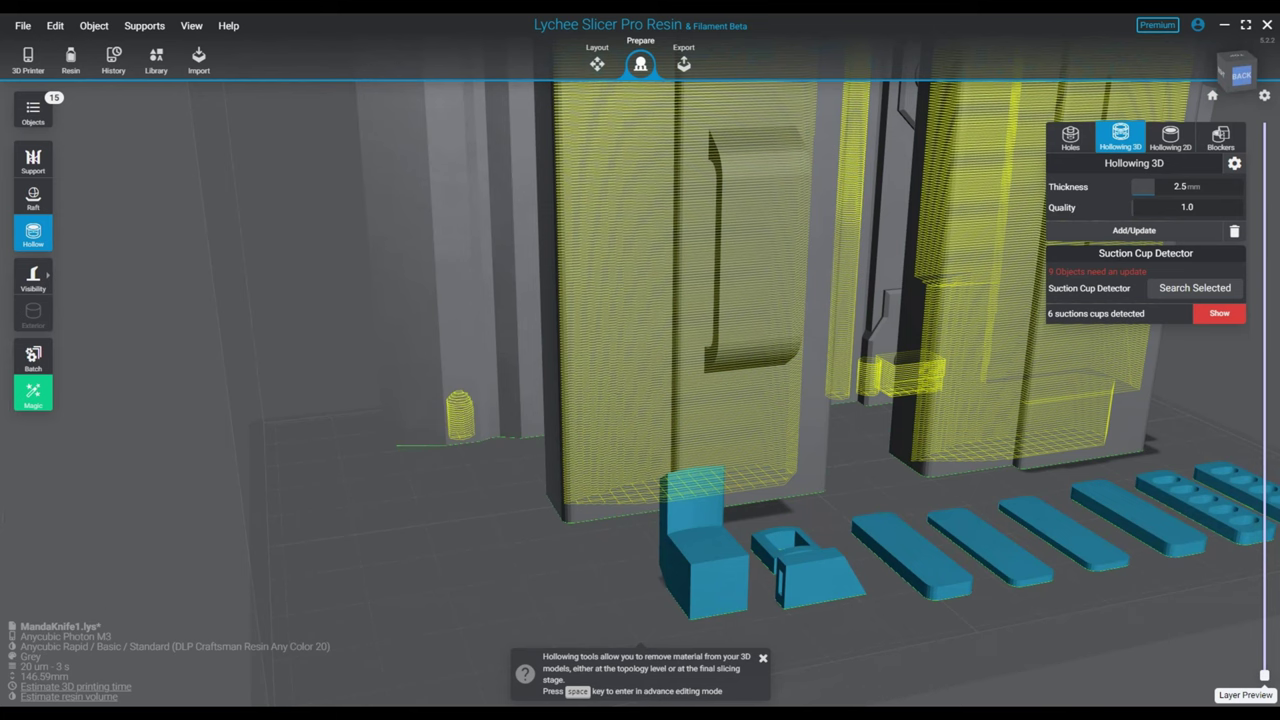
- Preview the parts cut at about 4.8 mm, examine their hollow cross-sections and return to the full-height view
{"action": "mouse_move", "coordinate": [1265, 670]}
{"action": "left_mouse_down"}
{"action": "mouse_move", "coordinate": [1265, 641]}
{"action": "mouse_move", "coordinate": [1265, 655]}
{"action": "left_mouse_up"}
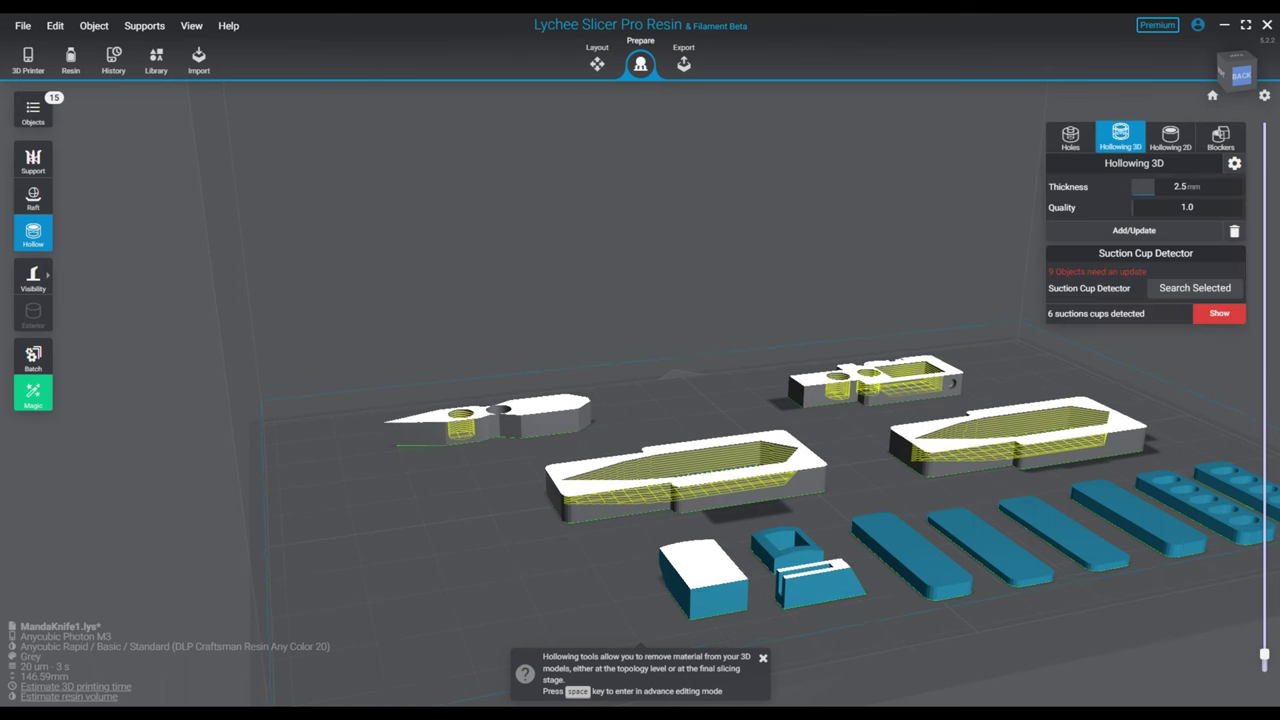
{"action": "scroll", "coordinate": [700, 520], "scroll_direction": "up", "scroll_amount": 4}
{"action": "right_click_drag", "start_coordinate": [700, 520], "coordinate": [704, 590]}
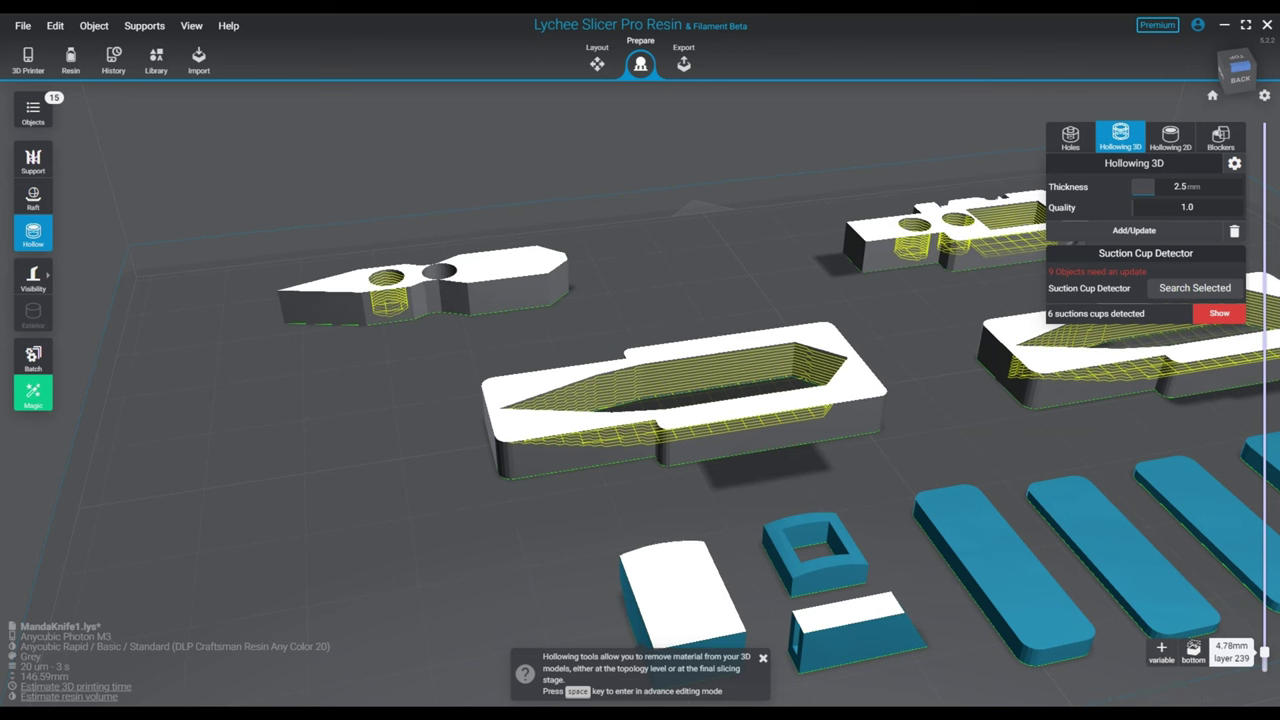
{"action": "mouse_move", "coordinate": [960, 450]}
{"action": "right_mouse_down"}
{"action": "mouse_move", "coordinate": [1056, 354]}
{"action": "mouse_move", "coordinate": [1030, 342]}
{"action": "mouse_move", "coordinate": [972, 464]}
{"action": "right_mouse_up"}
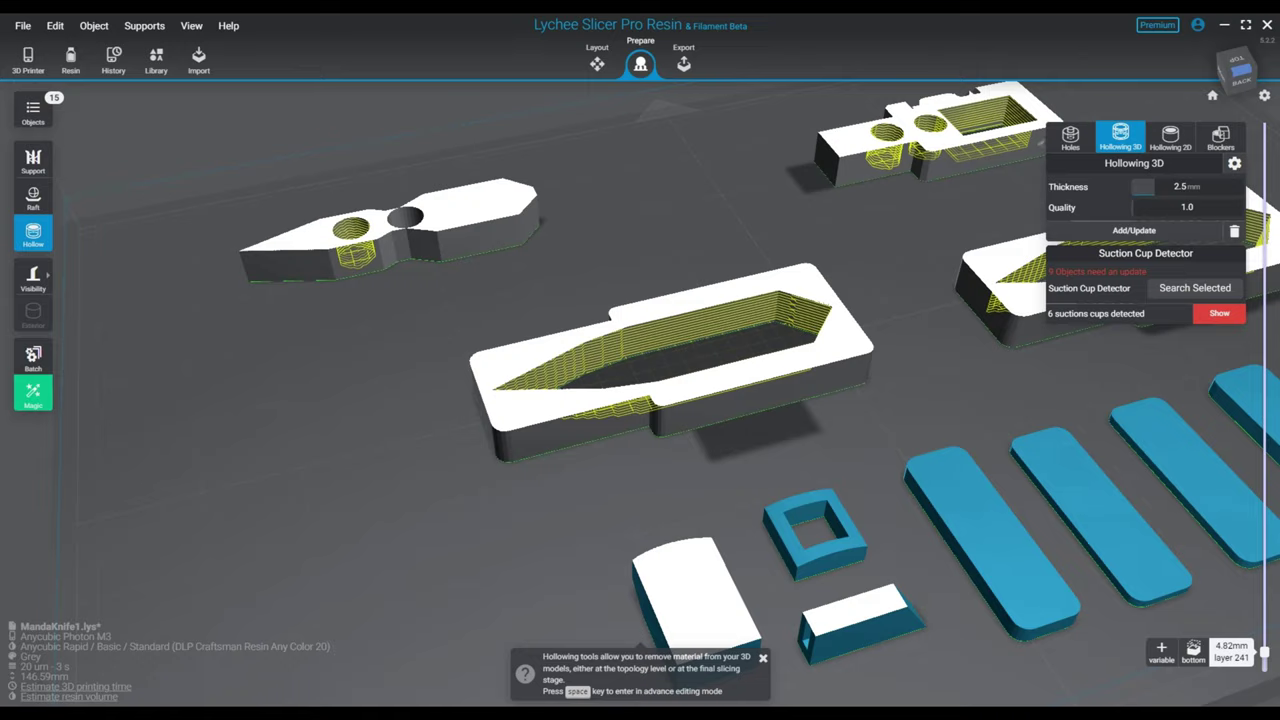
{"action": "right_click_drag", "start_coordinate": [960, 460], "coordinate": [1016, 388]}
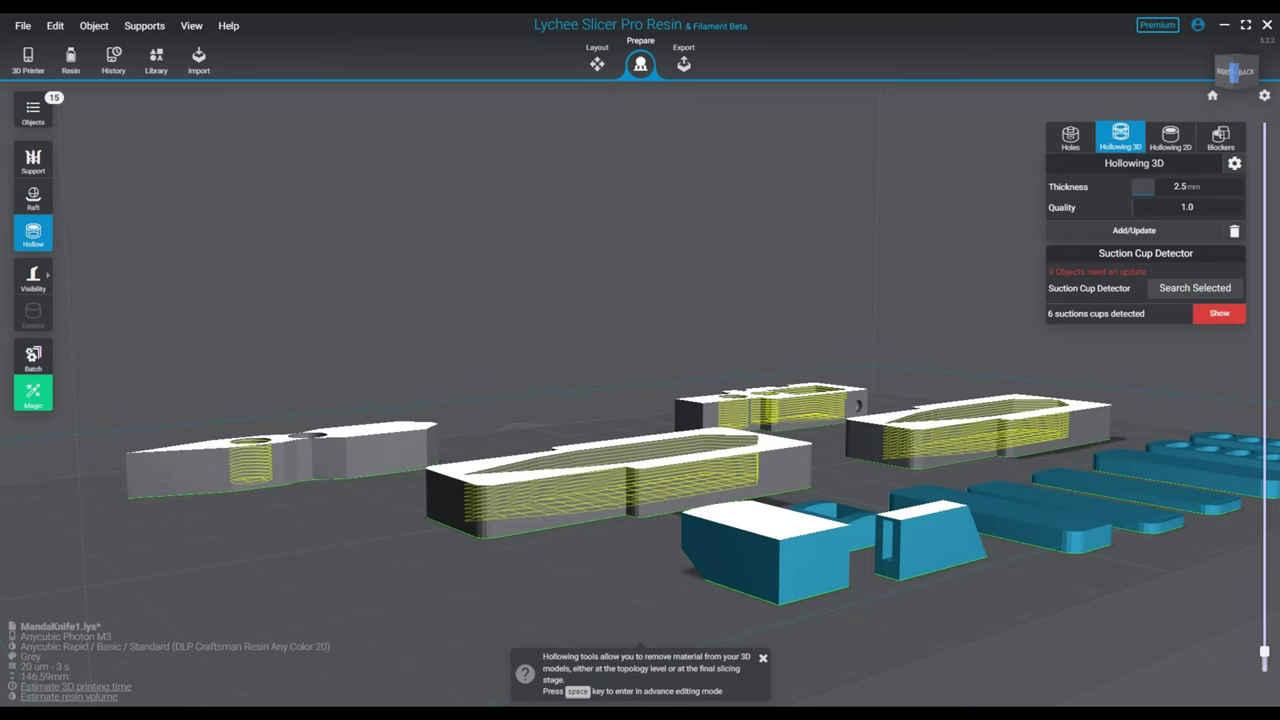
{"action": "left_click_drag", "start_coordinate": [1264, 652], "coordinate": [1264, 676]}
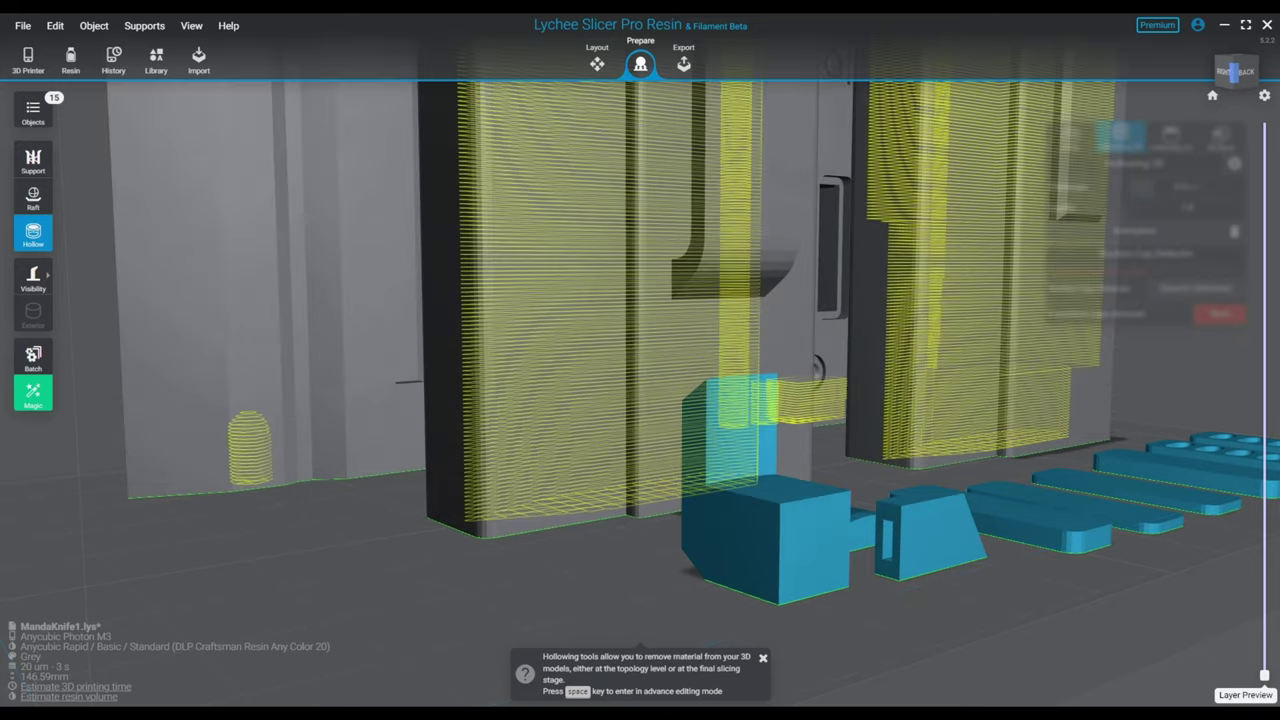
{"action": "right_click_drag", "start_coordinate": [960, 400], "coordinate": [891, 488]}
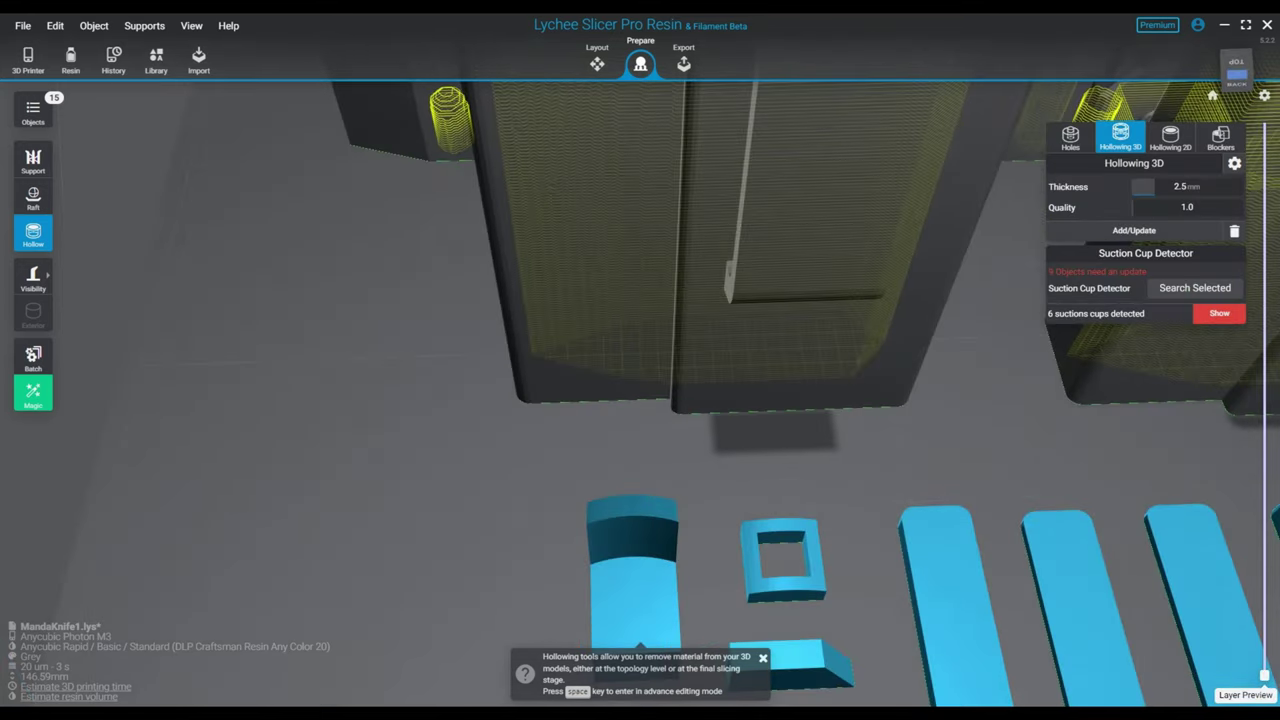
{"action": "scroll", "coordinate": [742, 620], "scroll_direction": "down", "scroll_amount": 8}
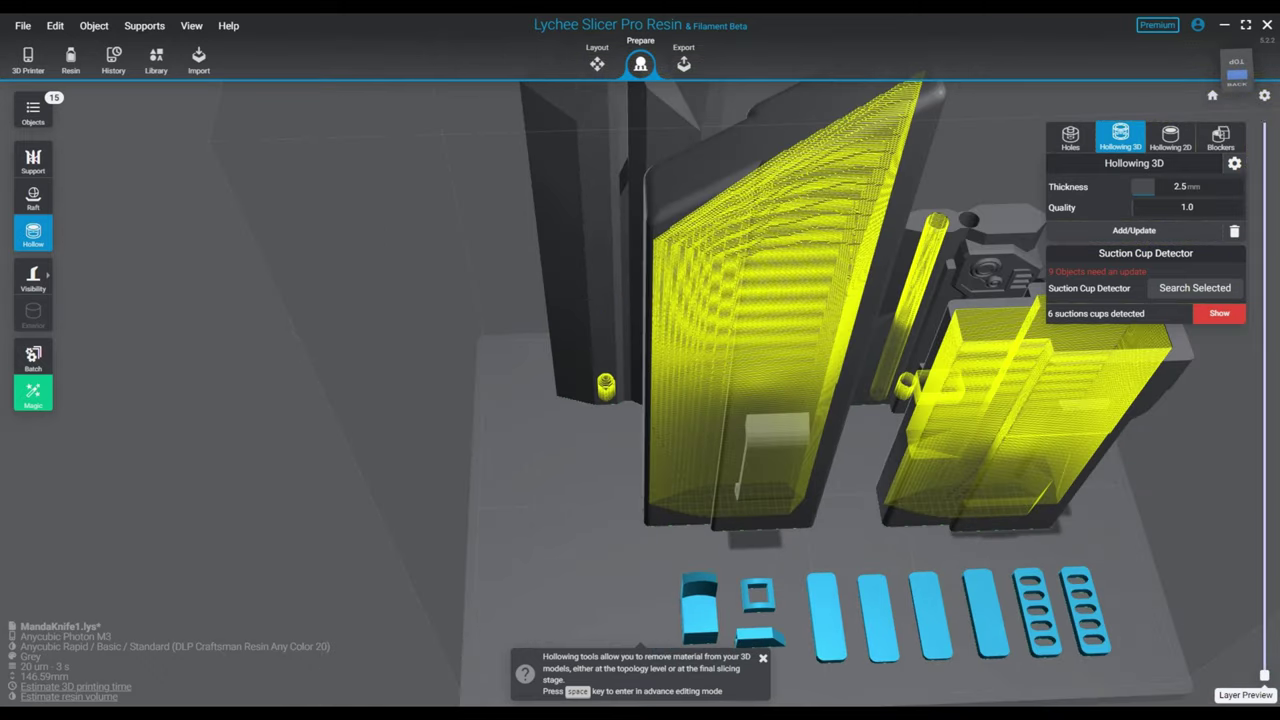
- Hide the blade grills, push button parts, grip switch plug and all blade inserts, leaving only the blade, handle and sheath parts visible
{"action": "middle_click_drag", "start_coordinate": [850, 400], "coordinate": [638, 420]}
{"action": "right_click_drag", "start_coordinate": [638, 420], "coordinate": [315, 338]}
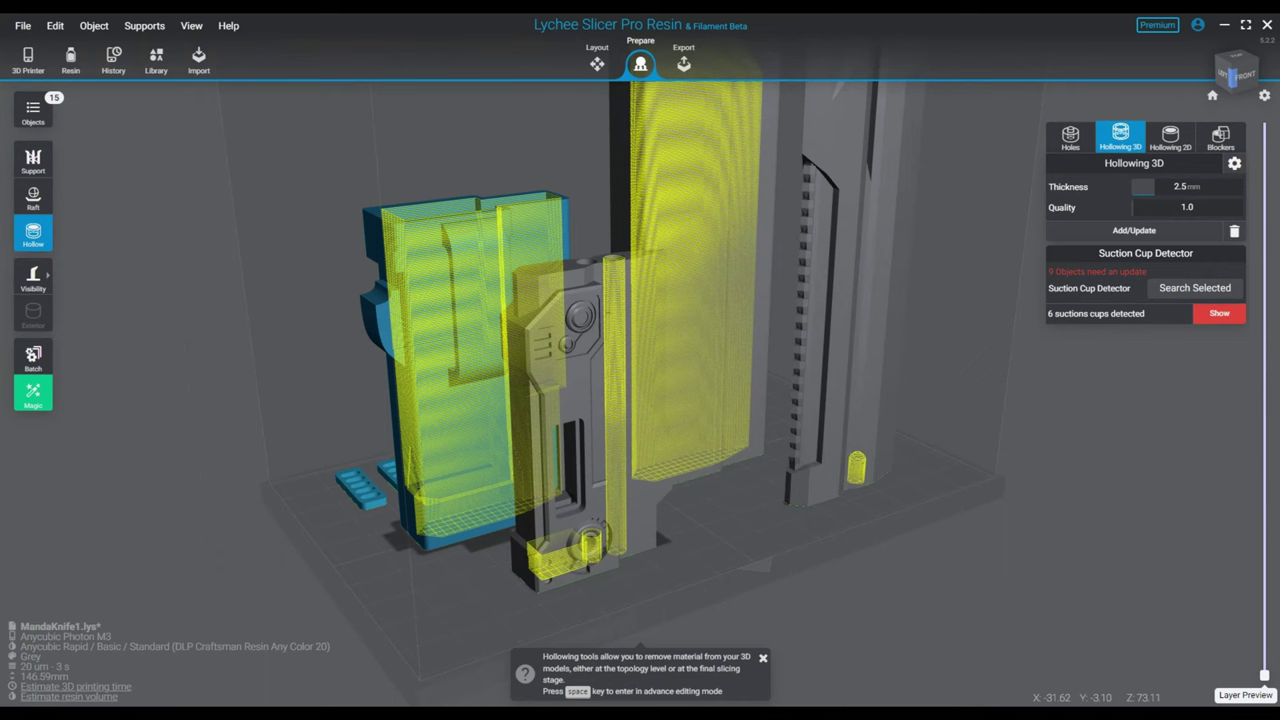
{"action": "right_click_drag", "start_coordinate": [455, 340], "coordinate": [735, 415]}
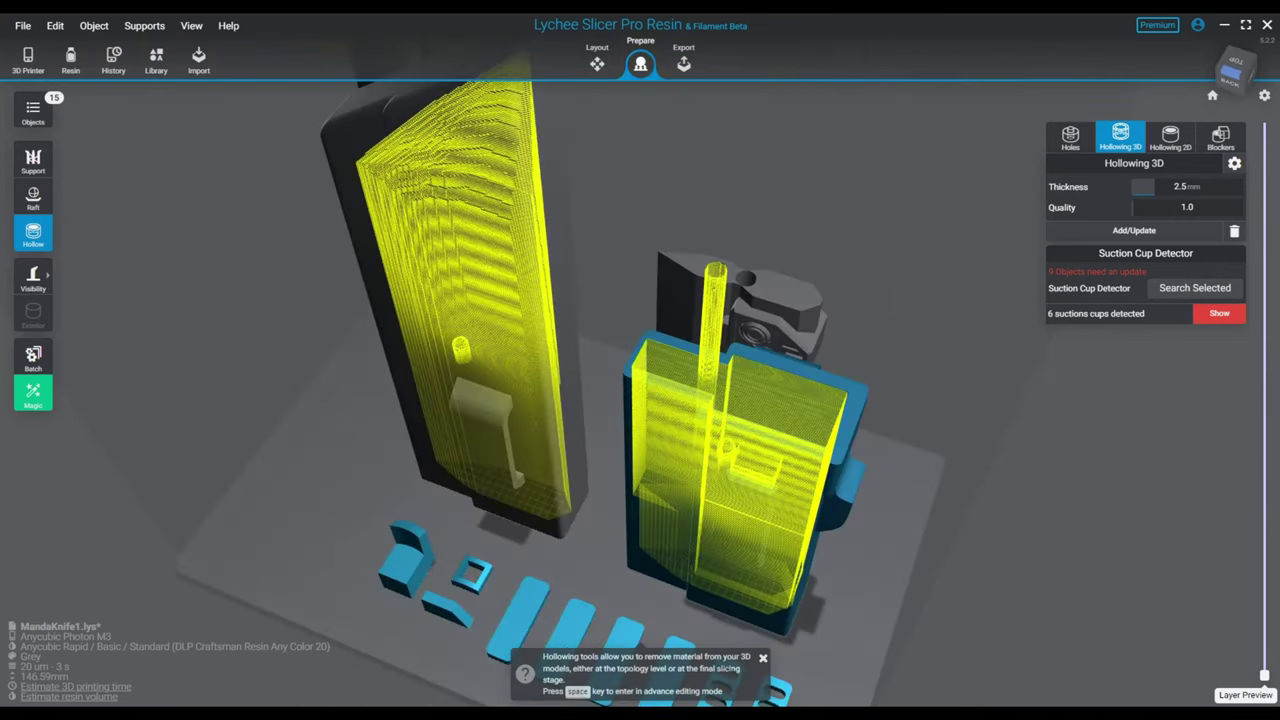
{"action": "right_click_drag", "start_coordinate": [620, 420], "coordinate": [662, 450]}
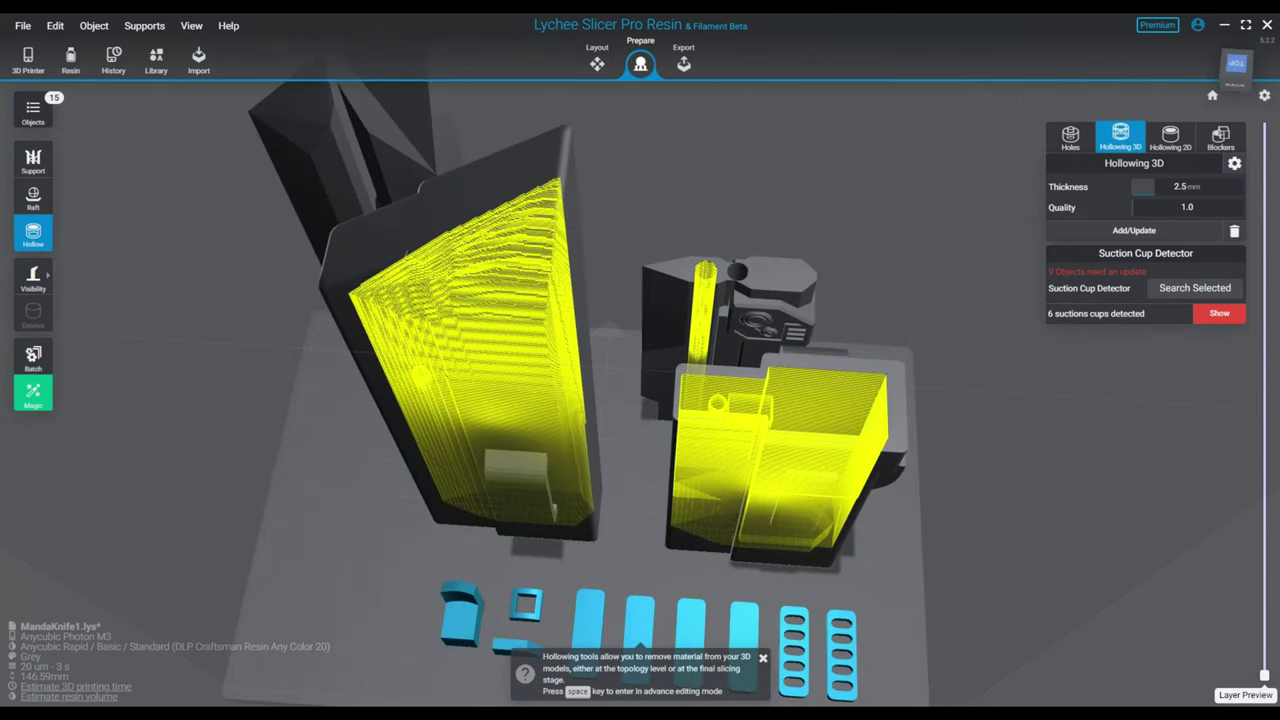
{"action": "left_click", "coordinate": [33, 111]}
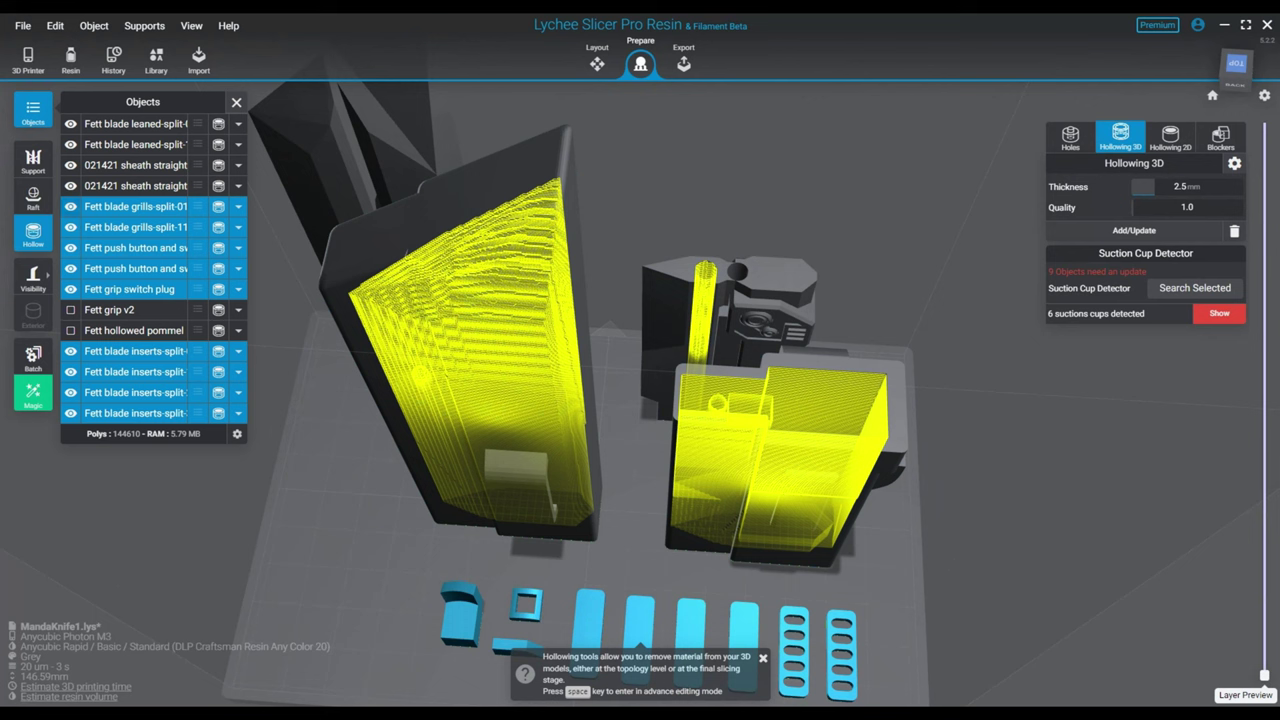
{"action": "double_click", "coordinate": [136, 206]}
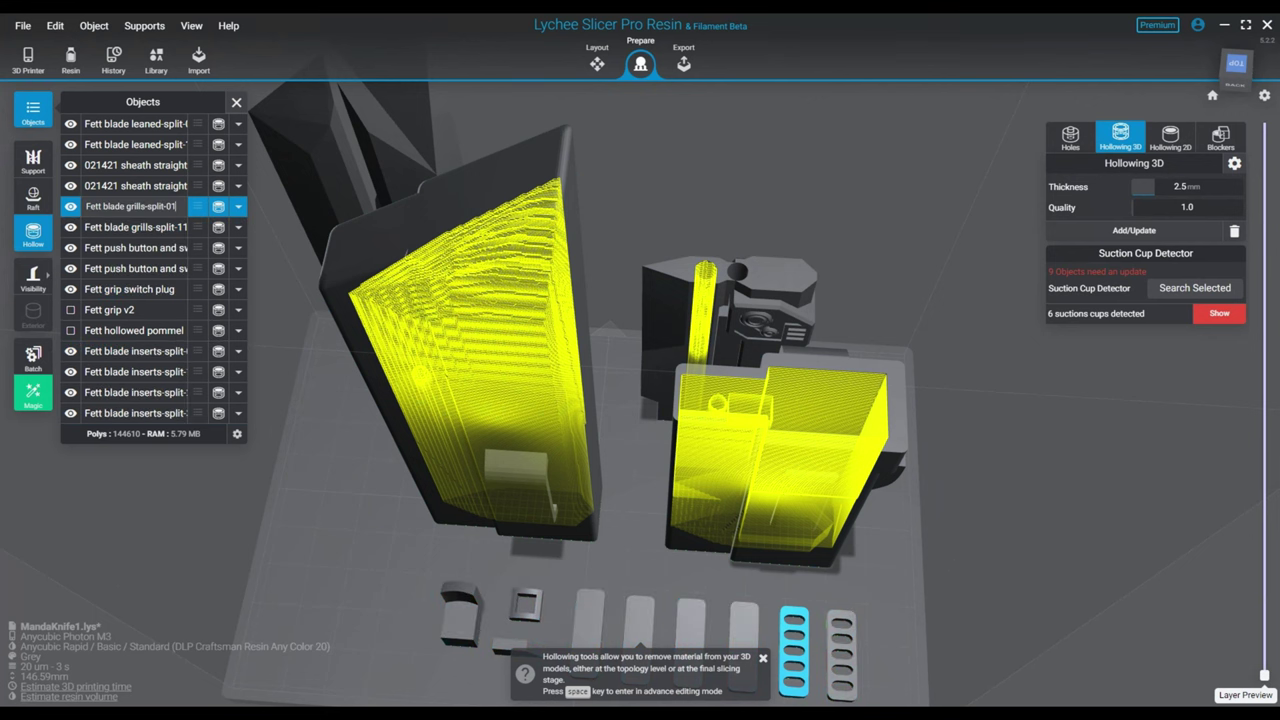
{"action": "left_click_drag", "start_coordinate": [70, 207], "coordinate": [70, 269]}
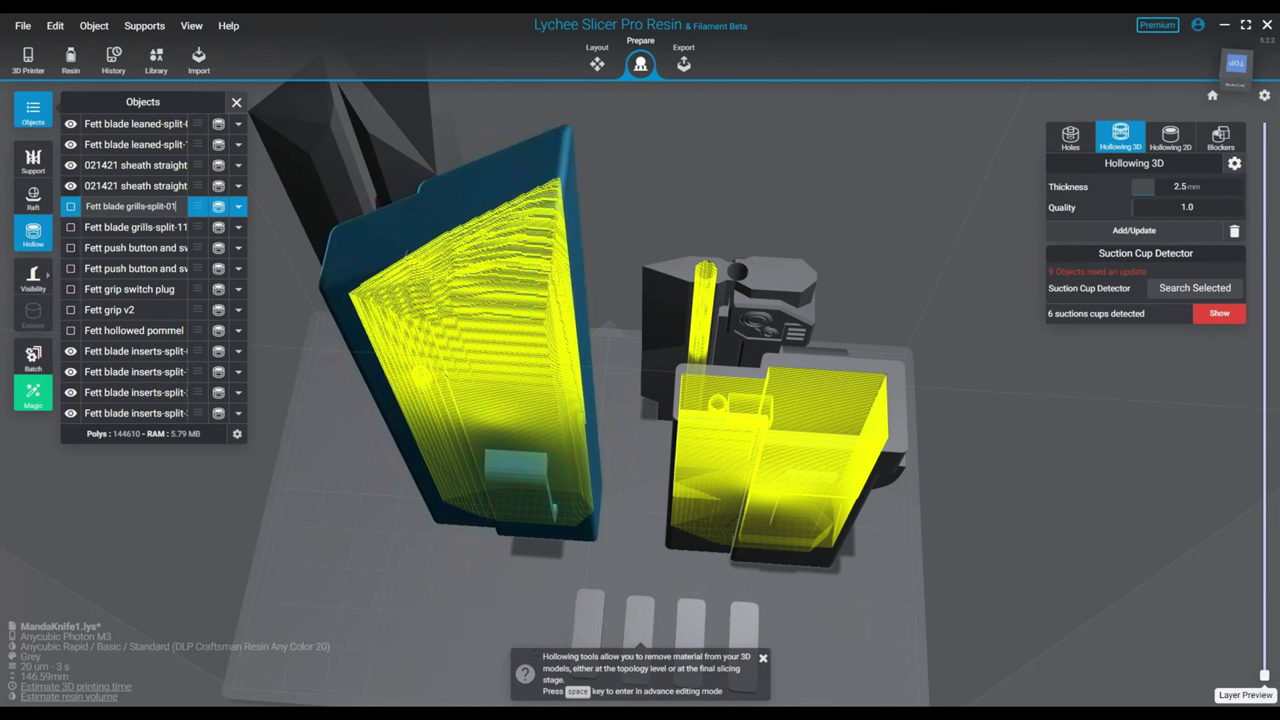
{"action": "left_click", "coordinate": [743, 628]}
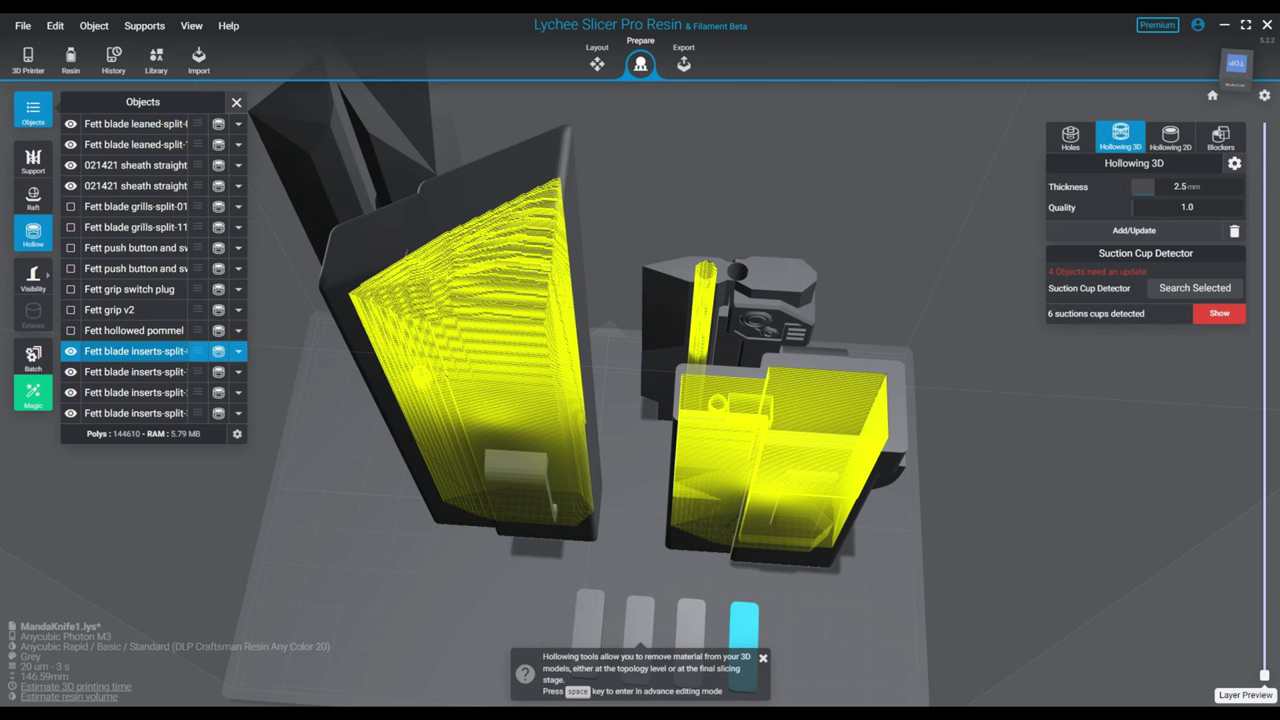
{"action": "middle_click_drag", "start_coordinate": [560, 480], "coordinate": [557, 380]}
{"action": "left_click_drag", "start_coordinate": [70, 351], "coordinate": [70, 413]}
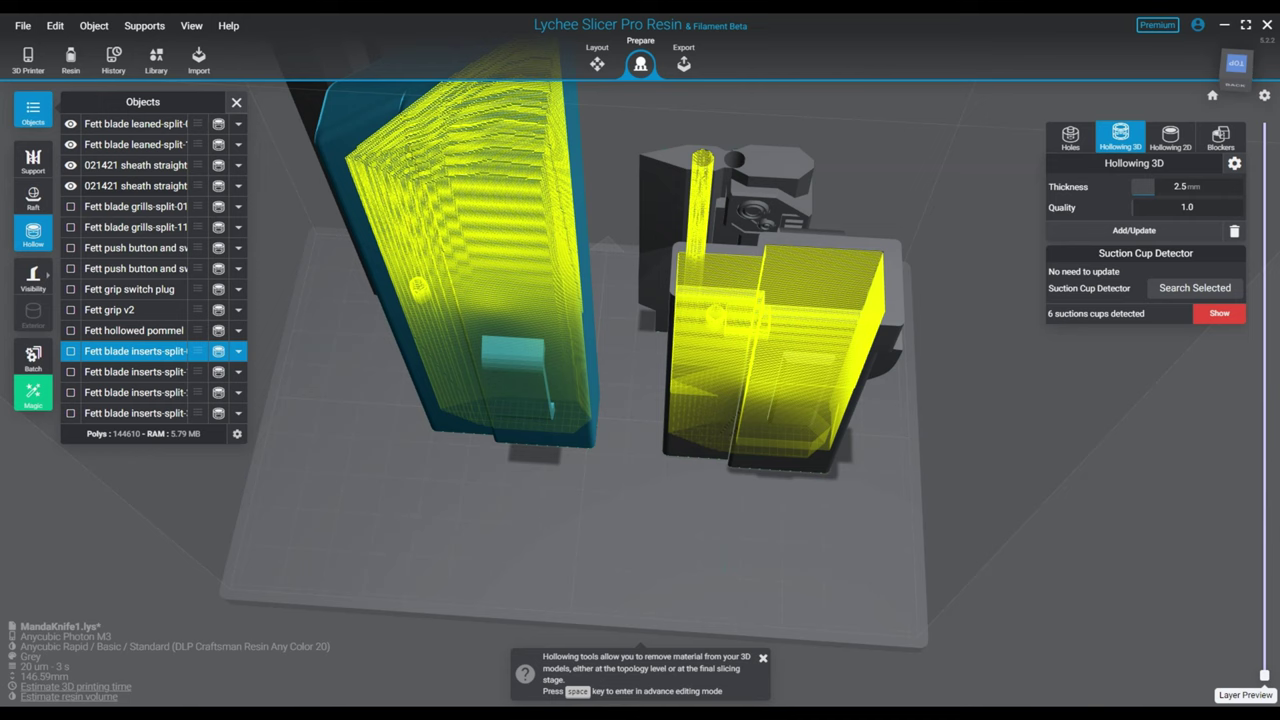
- Show the Fett grip v2 and the Fett hollowed pommel in turn on the build plate, hiding each again after viewing
{"action": "left_click", "coordinate": [510, 330]}
{"action": "right_click_drag", "start_coordinate": [510, 330], "coordinate": [715, 340]}
{"action": "scroll", "coordinate": [580, 300], "scroll_direction": "down", "scroll_amount": 3}
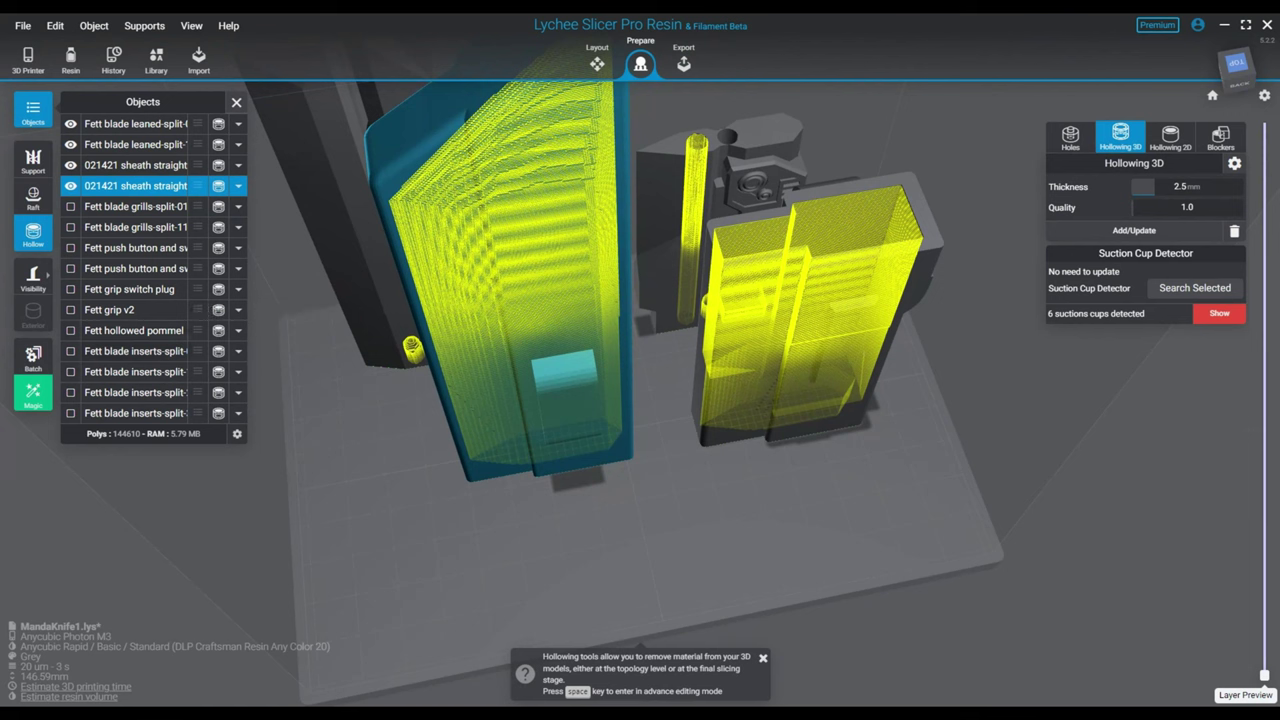
{"action": "left_click", "coordinate": [128, 310]}
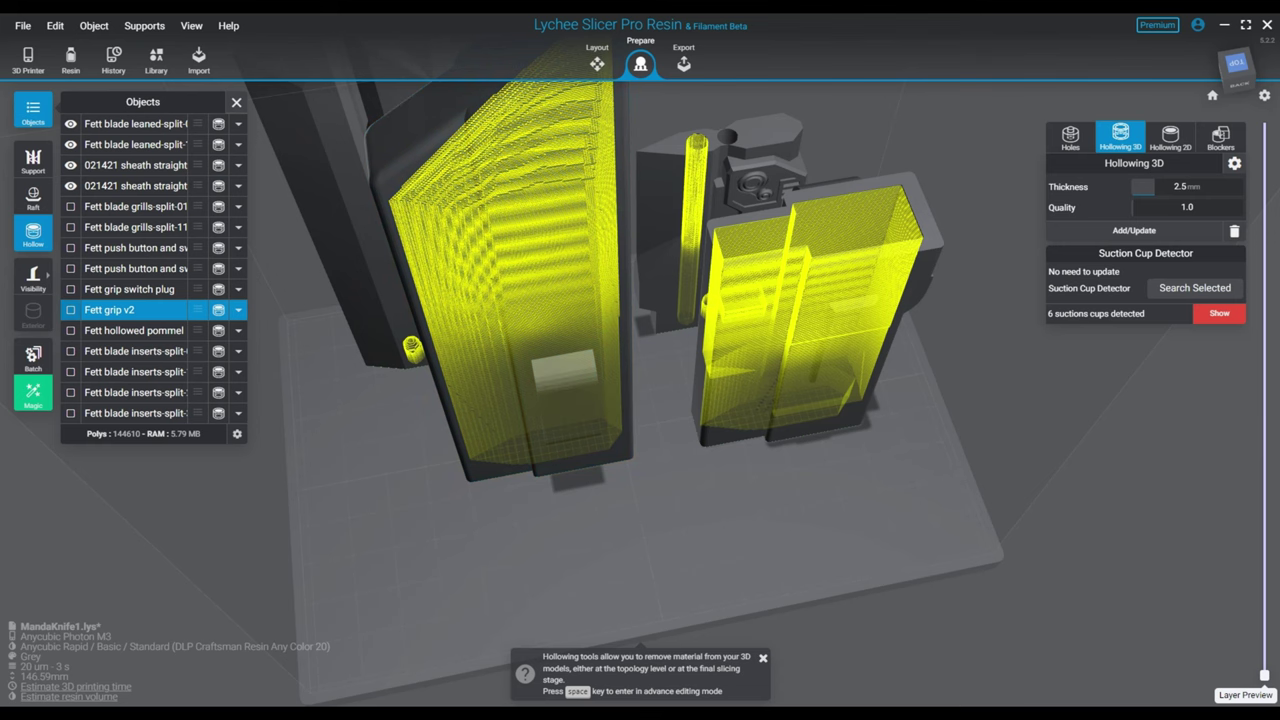
{"action": "left_click", "coordinate": [70, 310]}
{"action": "right_click_drag", "start_coordinate": [420, 520], "coordinate": [640, 490]}
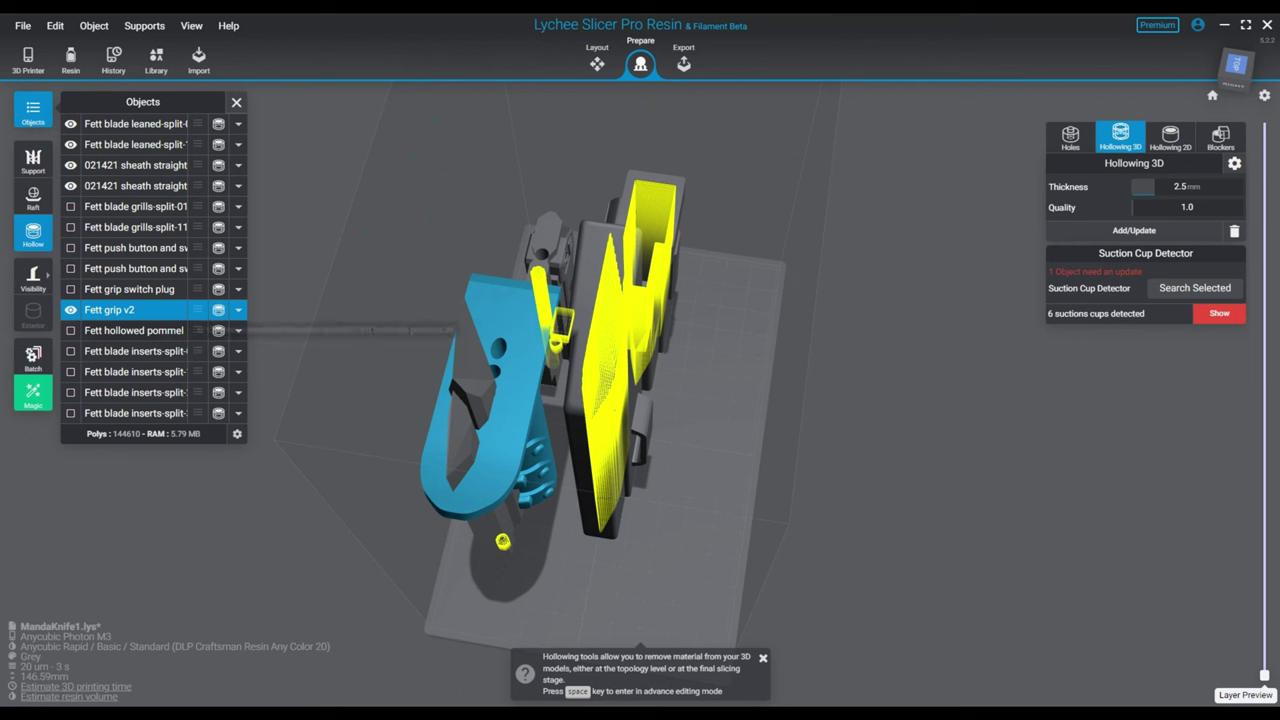
{"action": "left_click", "coordinate": [70, 310]}
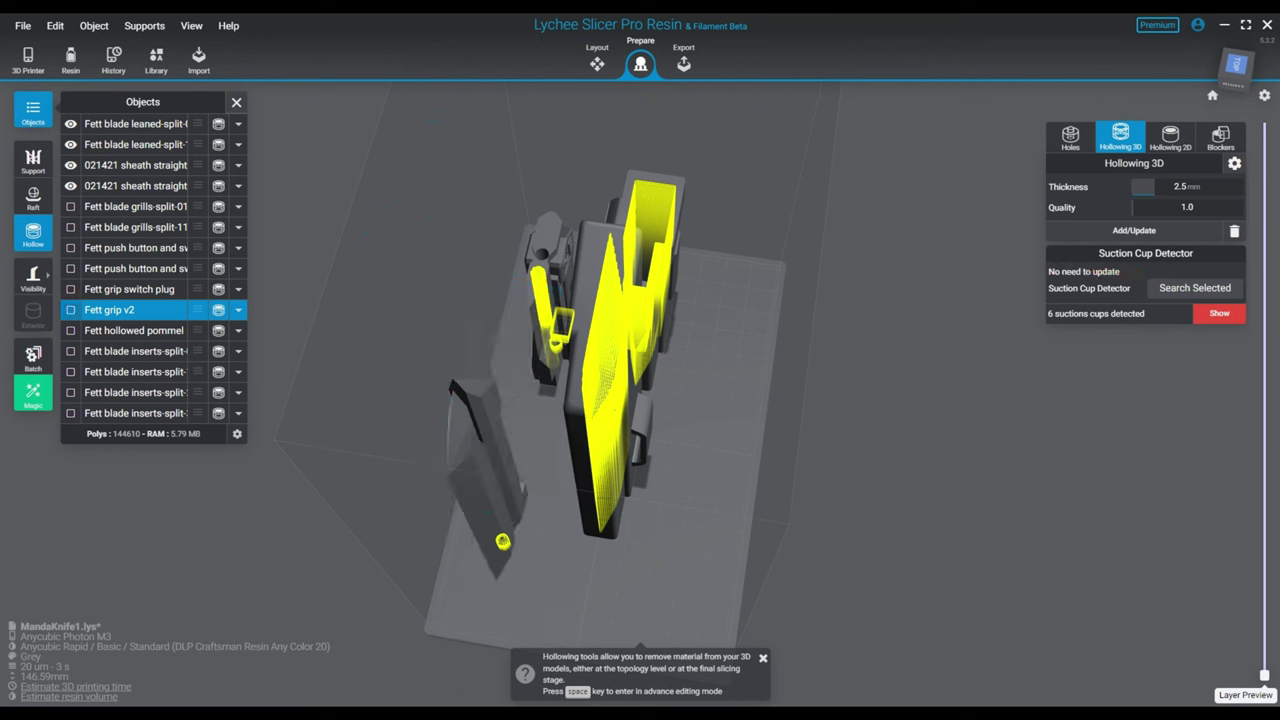
{"action": "left_click", "coordinate": [70, 289]}
{"action": "left_click", "coordinate": [70, 331]}
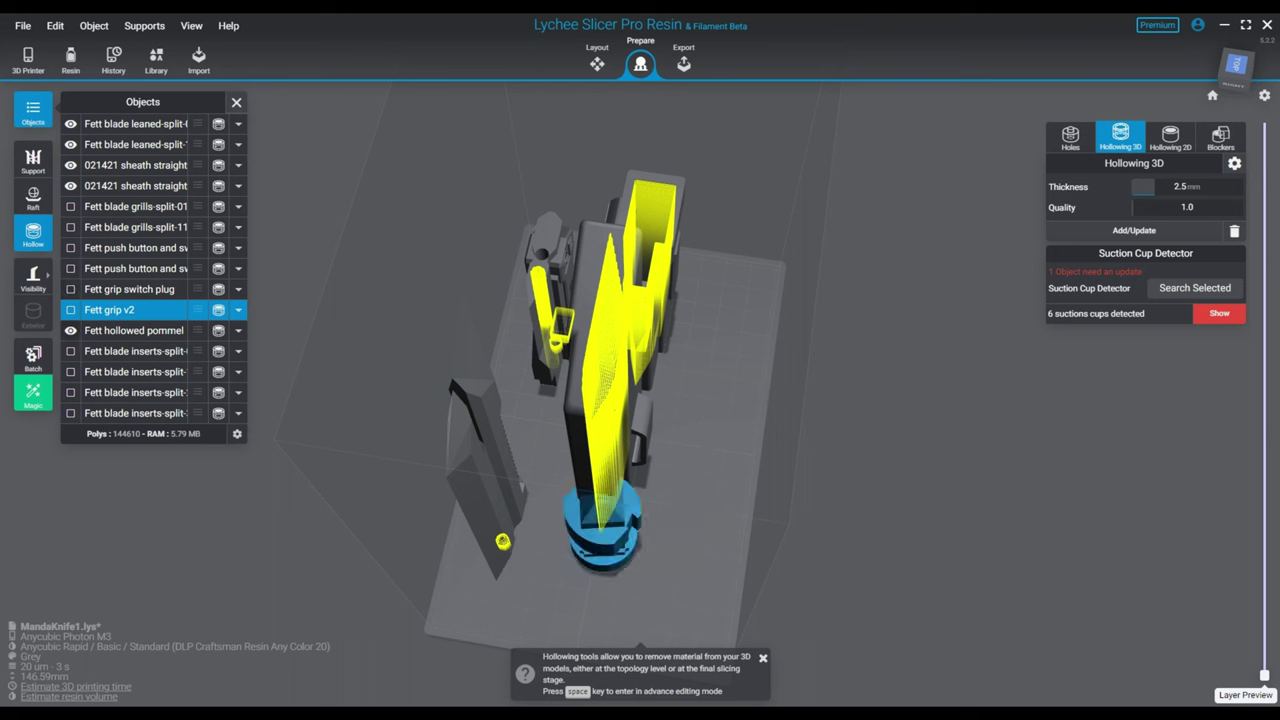
{"action": "left_click", "coordinate": [70, 330]}
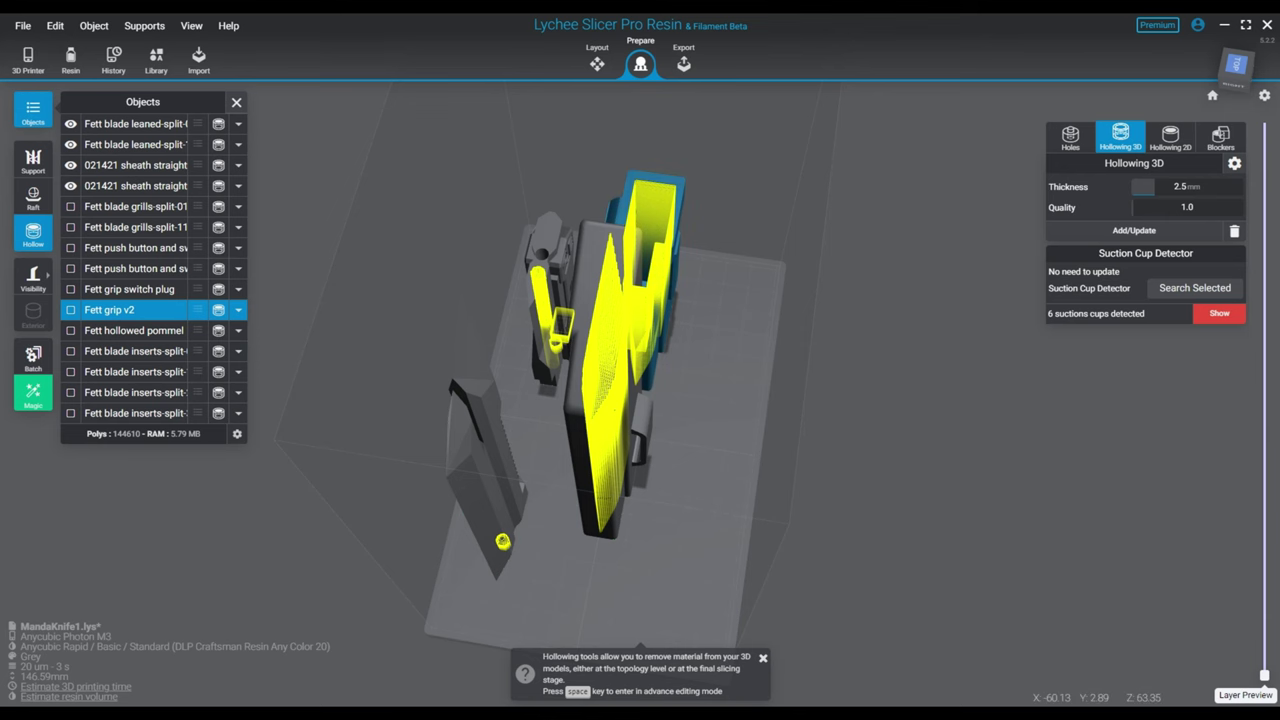
- Switch to the layout workspace and move the longer sheath part away from the blade toward the plate's long edge
{"action": "right_click_drag", "start_coordinate": [740, 300], "coordinate": [676, 256]}
{"action": "scroll", "coordinate": [676, 256], "scroll_direction": "up", "scroll_amount": 2}
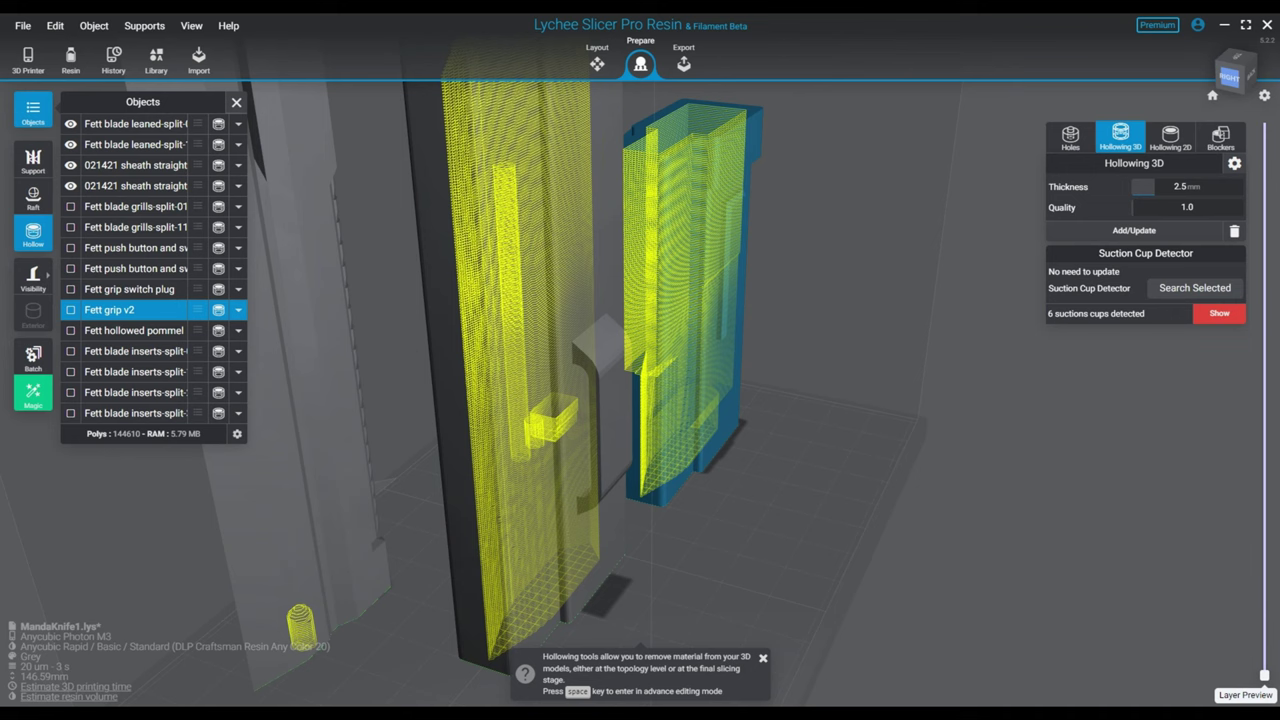
{"action": "scroll", "coordinate": [676, 256], "scroll_direction": "down", "scroll_amount": 1}
{"action": "scroll", "coordinate": [676, 256], "scroll_direction": "down", "scroll_amount": 1}
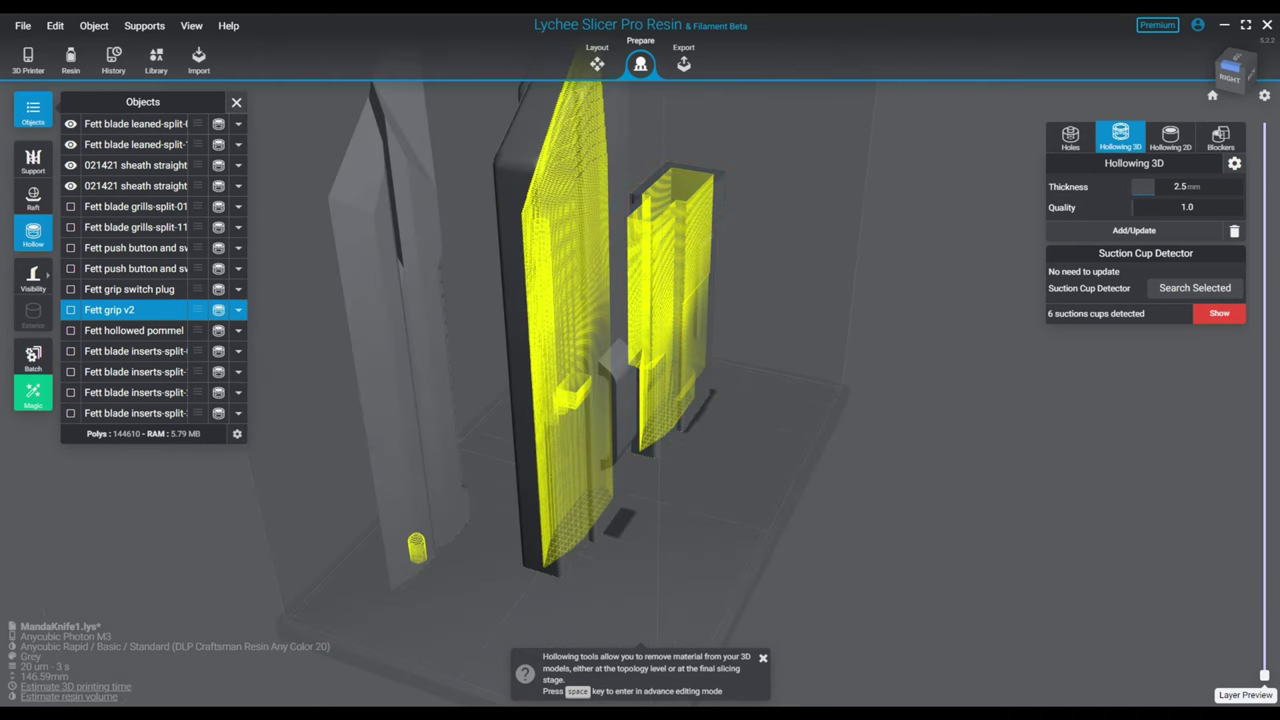
{"action": "left_click", "coordinate": [597, 64]}
{"action": "right_click_drag", "start_coordinate": [620, 180], "coordinate": [578, 342]}
{"action": "right_click_drag", "start_coordinate": [430, 275], "coordinate": [460, 375]}
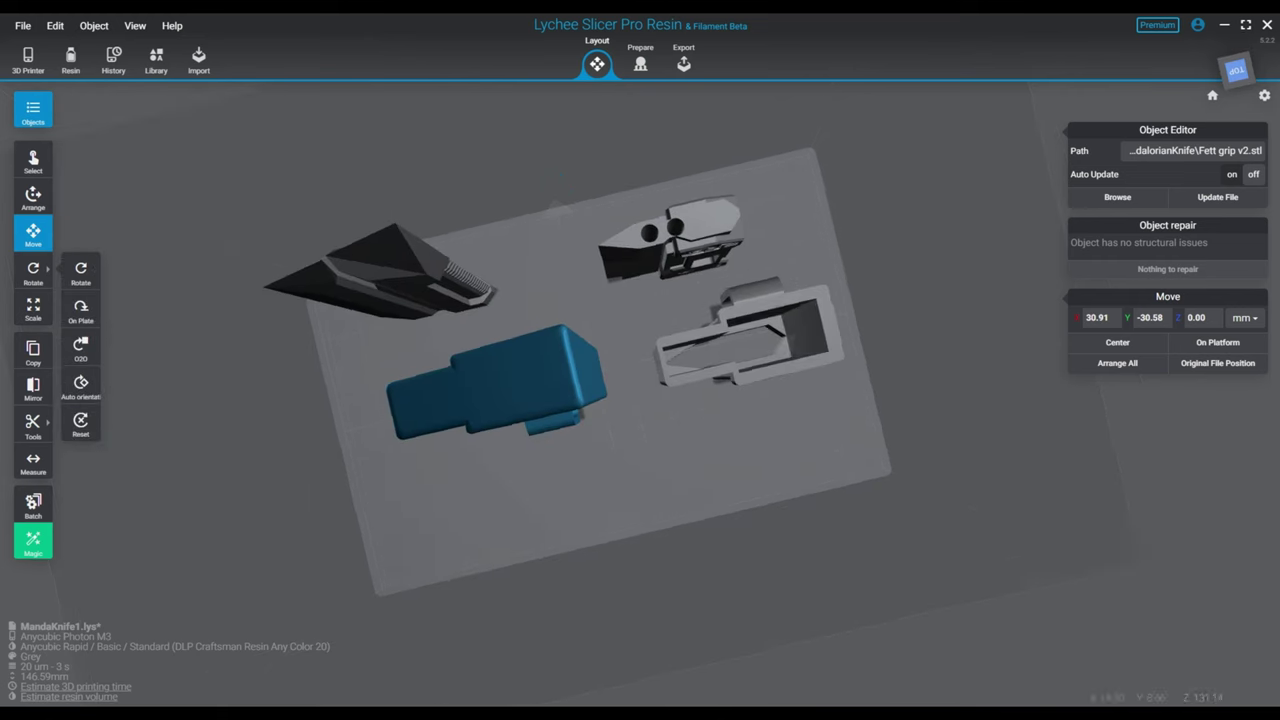
{"action": "left_click", "coordinate": [500, 388]}
{"action": "left_click_drag", "start_coordinate": [526, 468], "coordinate": [537, 521]}
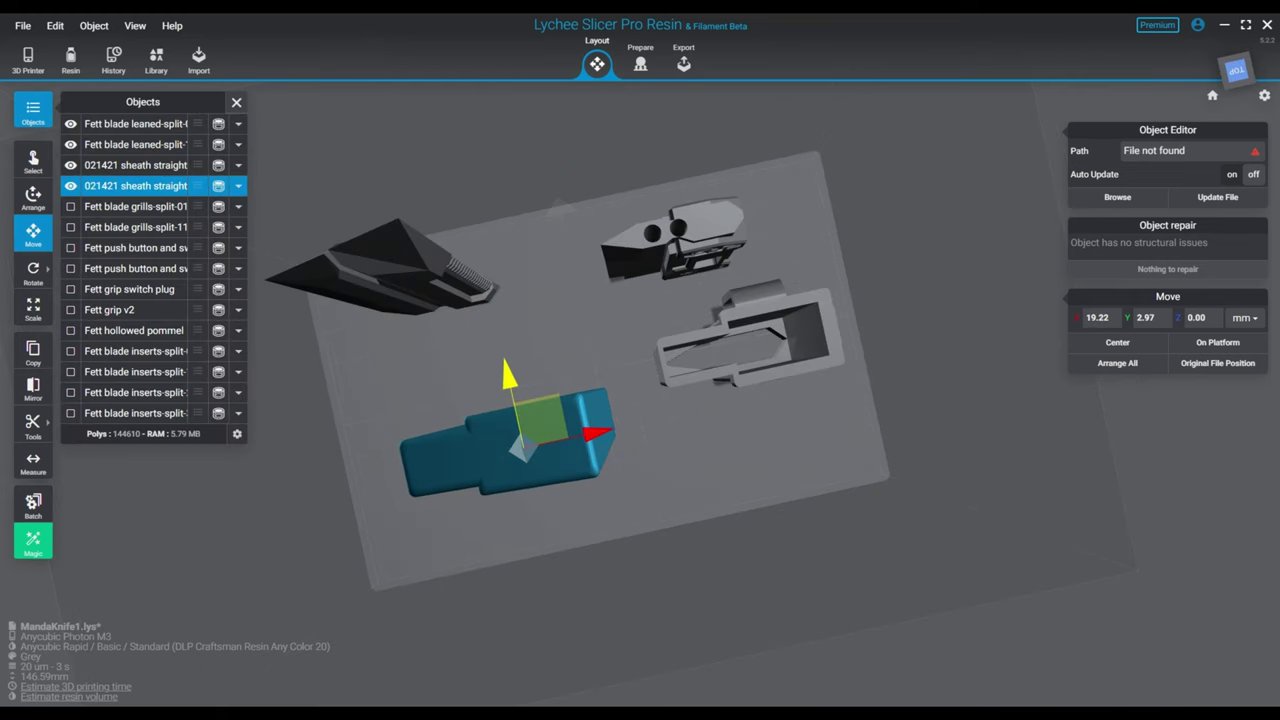
- Tilt the longer sheath part to a rotation of about 6° in X, 23° in Y and 2° in Z
{"action": "left_click", "coordinate": [33, 272]}
{"action": "right_click_drag", "start_coordinate": [400, 480], "coordinate": [515, 350]}
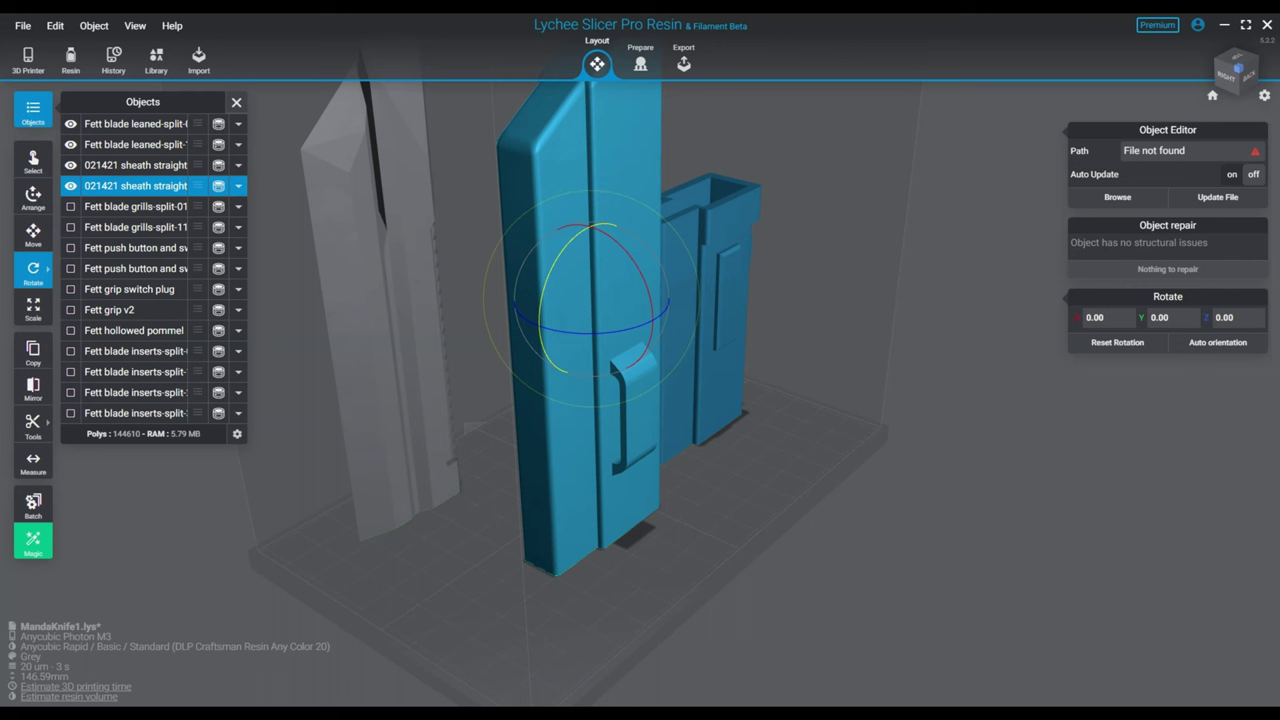
{"action": "left_click_drag", "start_coordinate": [545, 280], "coordinate": [545, 340]}
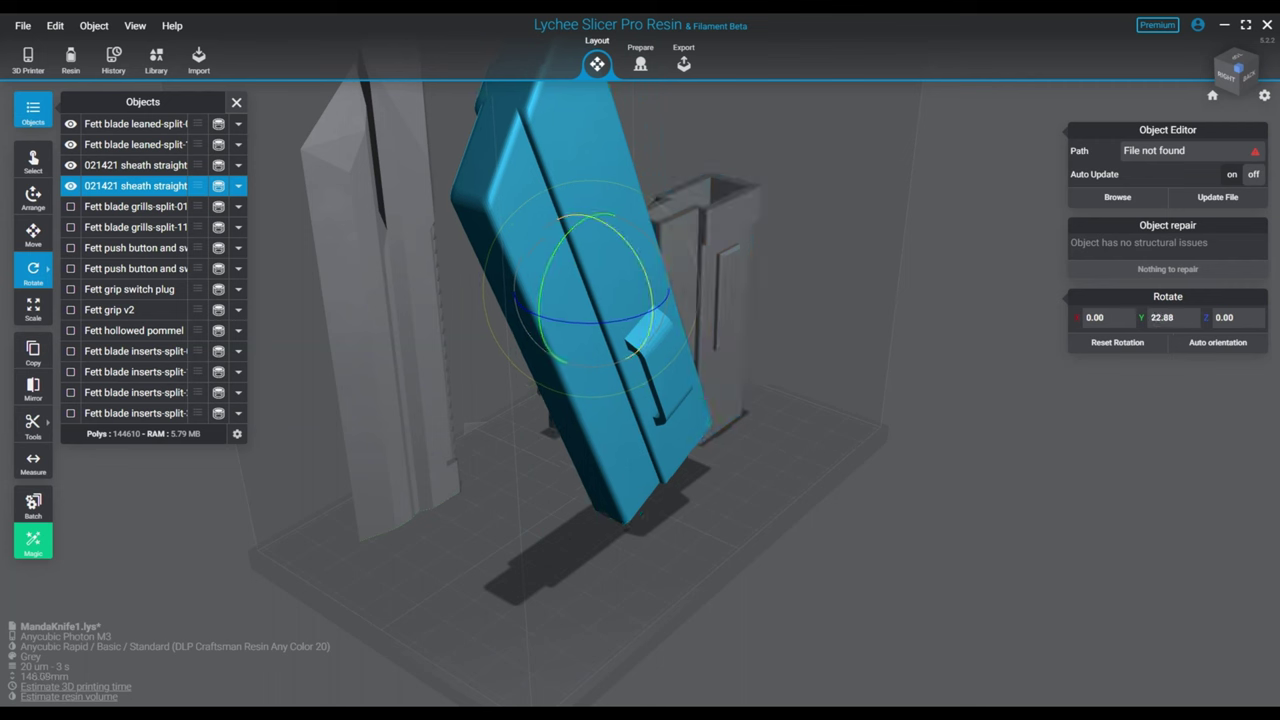
{"action": "left_click_drag", "start_coordinate": [645, 266], "coordinate": [653, 307]}
{"action": "left_click", "coordinate": [810, 430]}
{"action": "mouse_move", "coordinate": [810, 430]}
{"action": "right_mouse_down"}
{"action": "mouse_move", "coordinate": [818, 536]}
{"action": "mouse_move", "coordinate": [808, 430]}
{"action": "right_mouse_up"}
{"action": "left_click", "coordinate": [640, 270]}
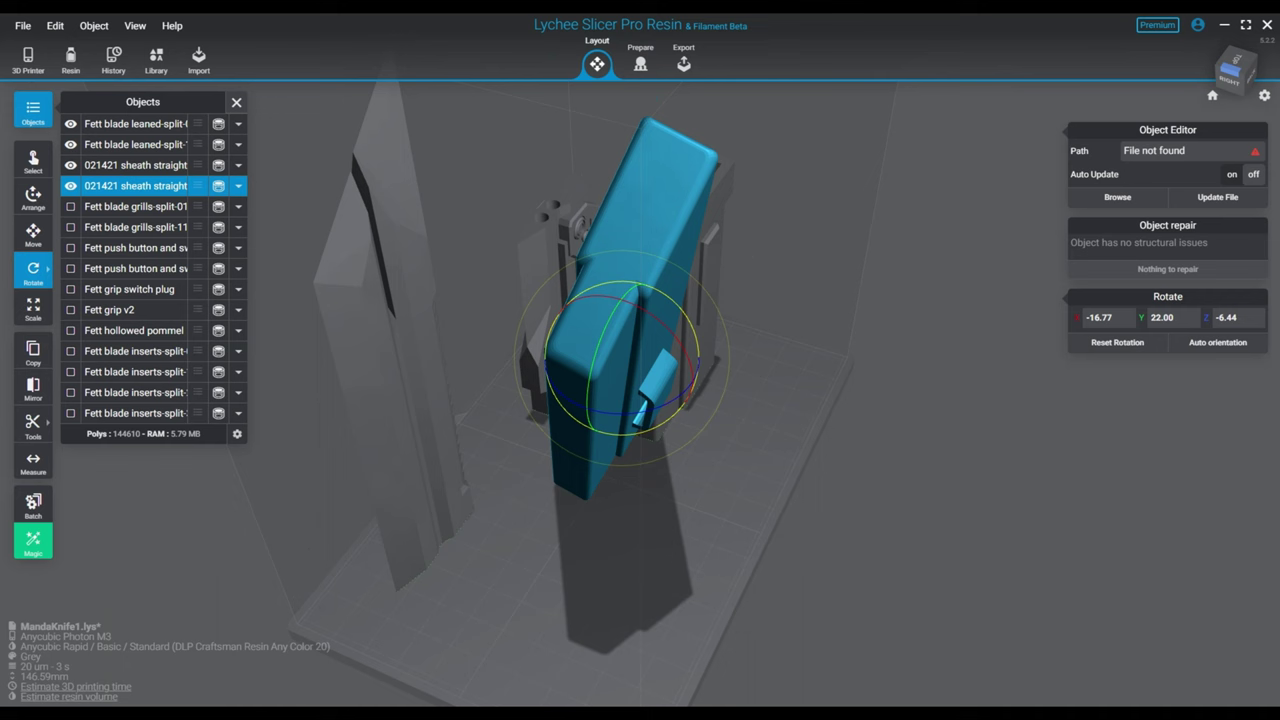
{"action": "left_click_drag", "start_coordinate": [668, 322], "coordinate": [610, 280]}
- Swap the places of the tilted longer sheath part and the shorter sheath part on the build plate
{"action": "right_click_drag", "start_coordinate": [800, 450], "coordinate": [795, 250]}
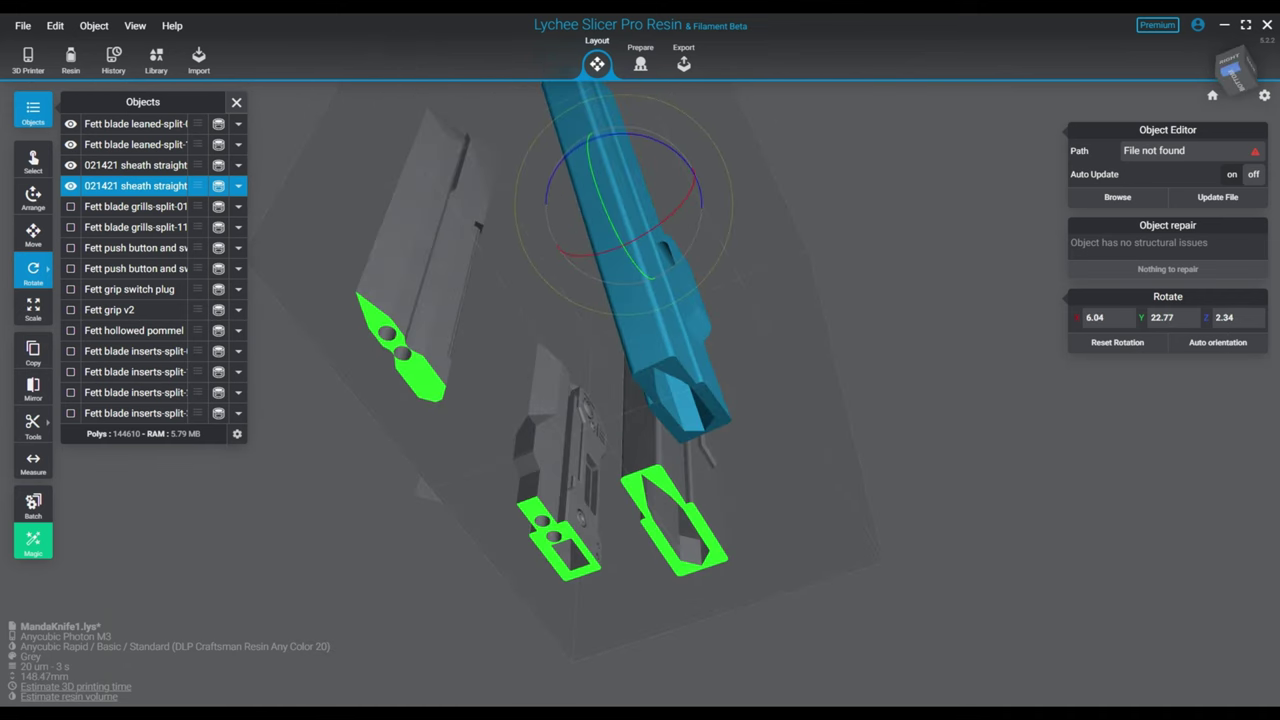
{"action": "scroll", "coordinate": [646, 388], "scroll_direction": "up", "scroll_amount": 5}
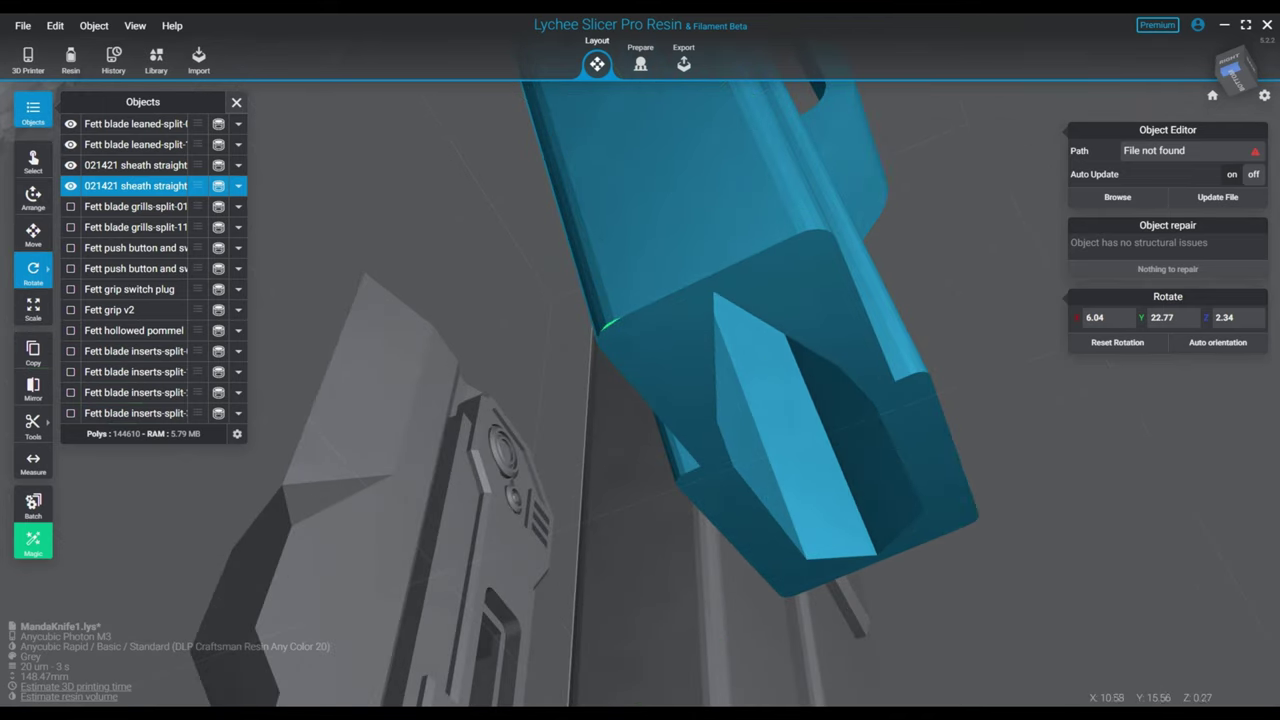
{"action": "scroll", "coordinate": [646, 388], "scroll_direction": "down", "scroll_amount": 6}
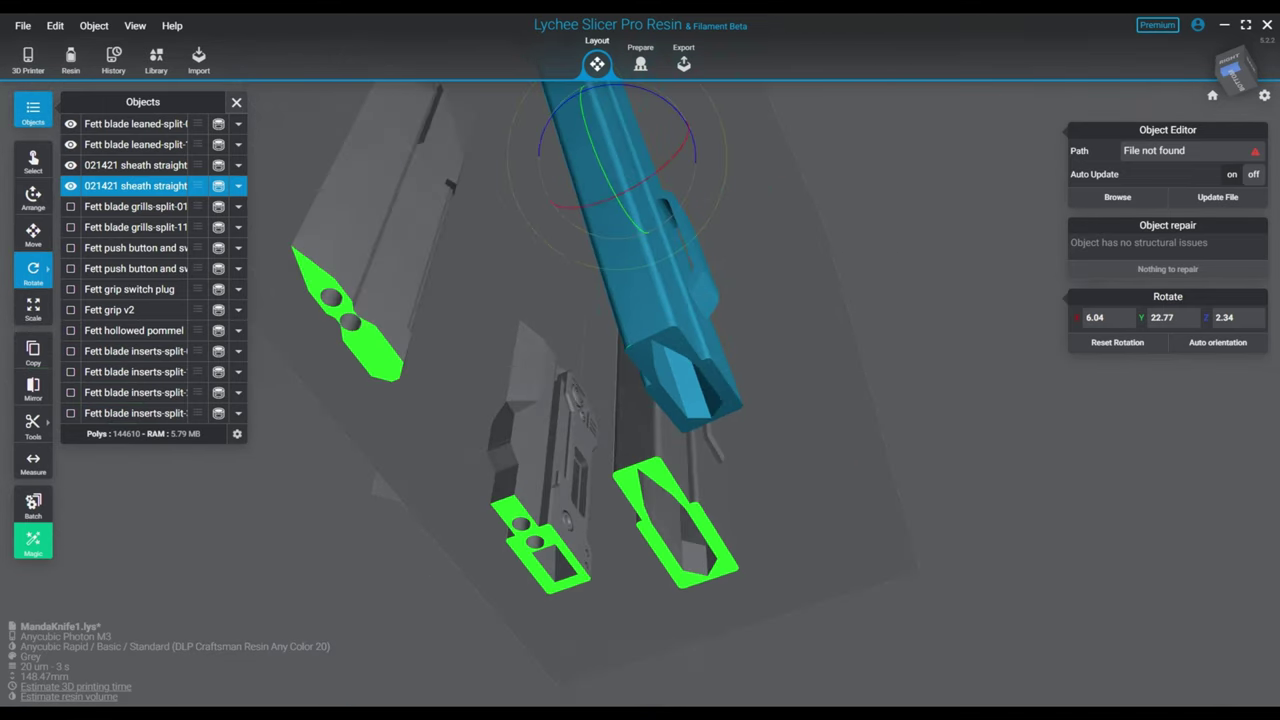
{"action": "right_click_drag", "start_coordinate": [646, 388], "coordinate": [542, 622]}
{"action": "key", "text": "Escape"}
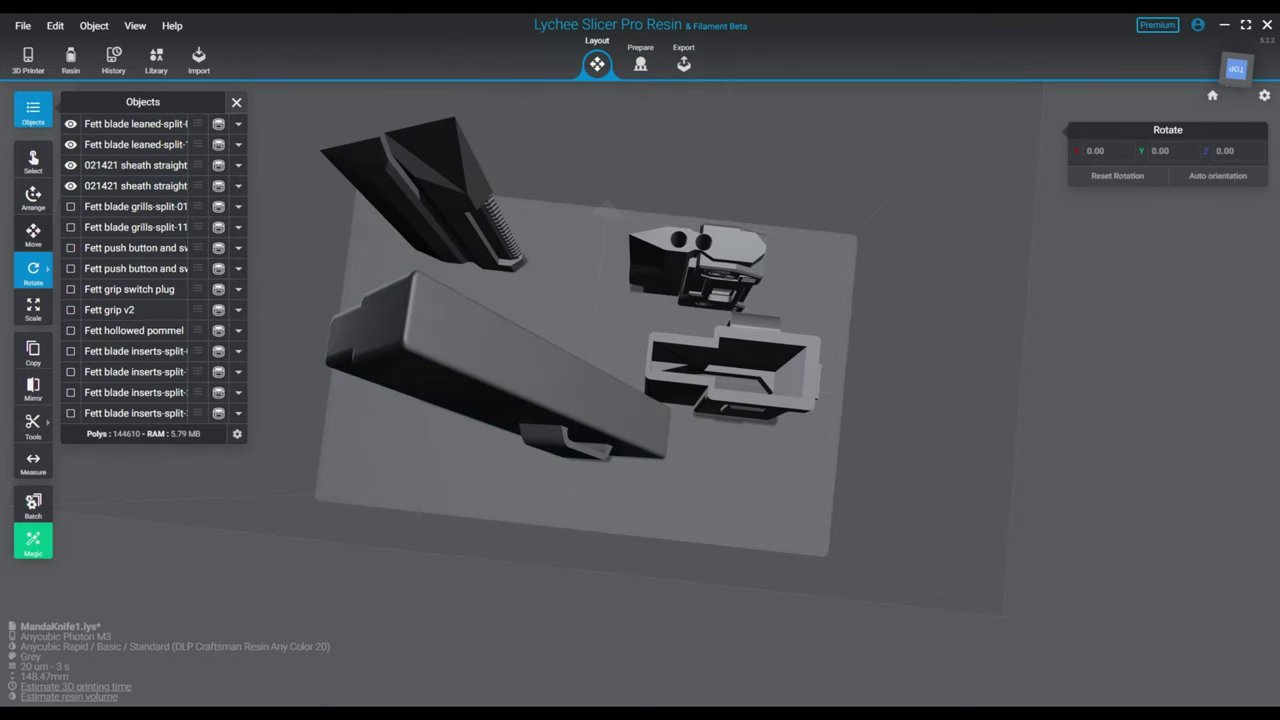
{"action": "key", "text": "m"}
{"action": "left_click_drag", "start_coordinate": [490, 374], "coordinate": [708, 453]}
{"action": "left_click_drag", "start_coordinate": [782, 397], "coordinate": [504, 354]}
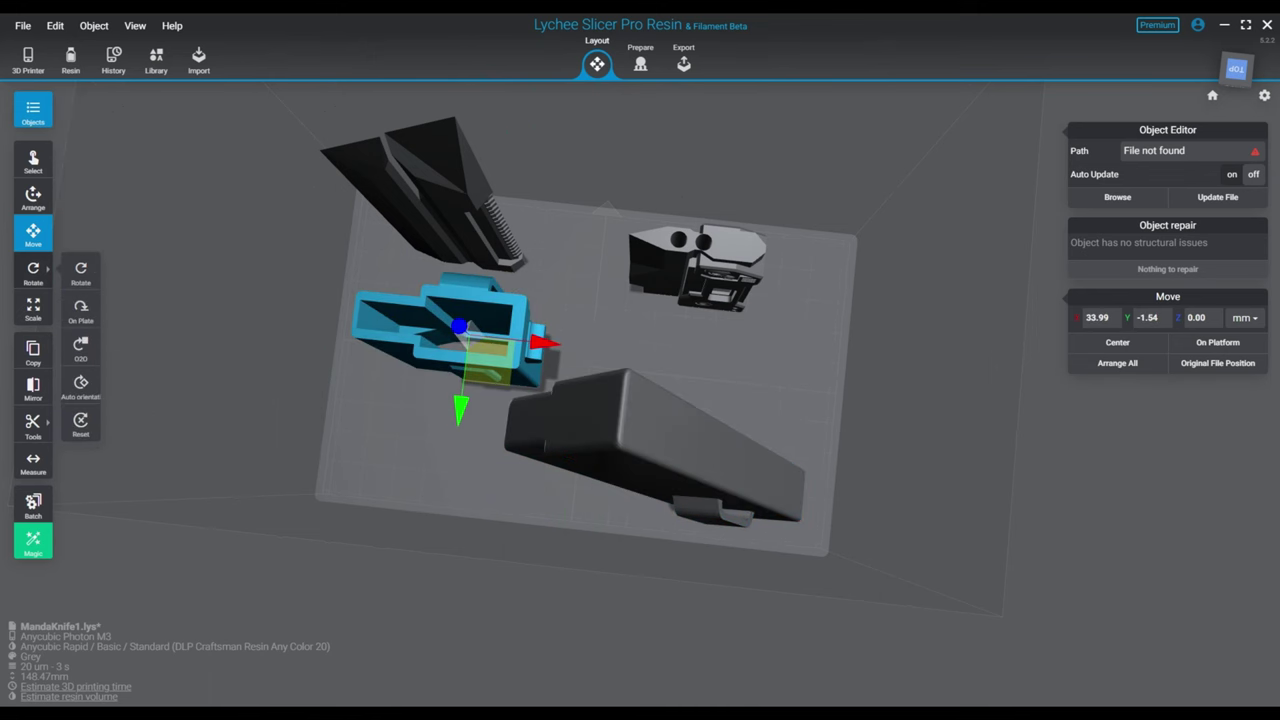
- Tilt the shorter sheath part to a rotation of about 175° in X, -17° in Y and 1° in Z
{"action": "left_click", "coordinate": [33, 273]}
{"action": "right_click_drag", "start_coordinate": [600, 430], "coordinate": [665, 395]}
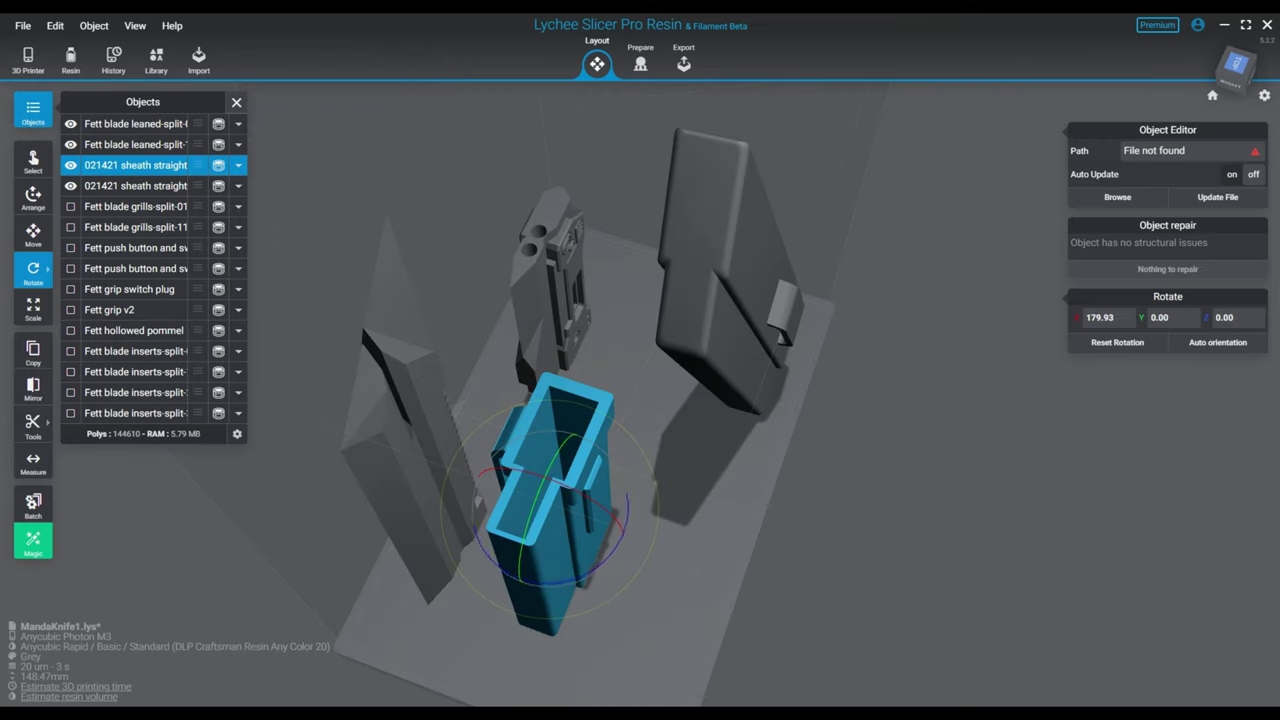
{"action": "left_click_drag", "start_coordinate": [528, 525], "coordinate": [550, 462]}
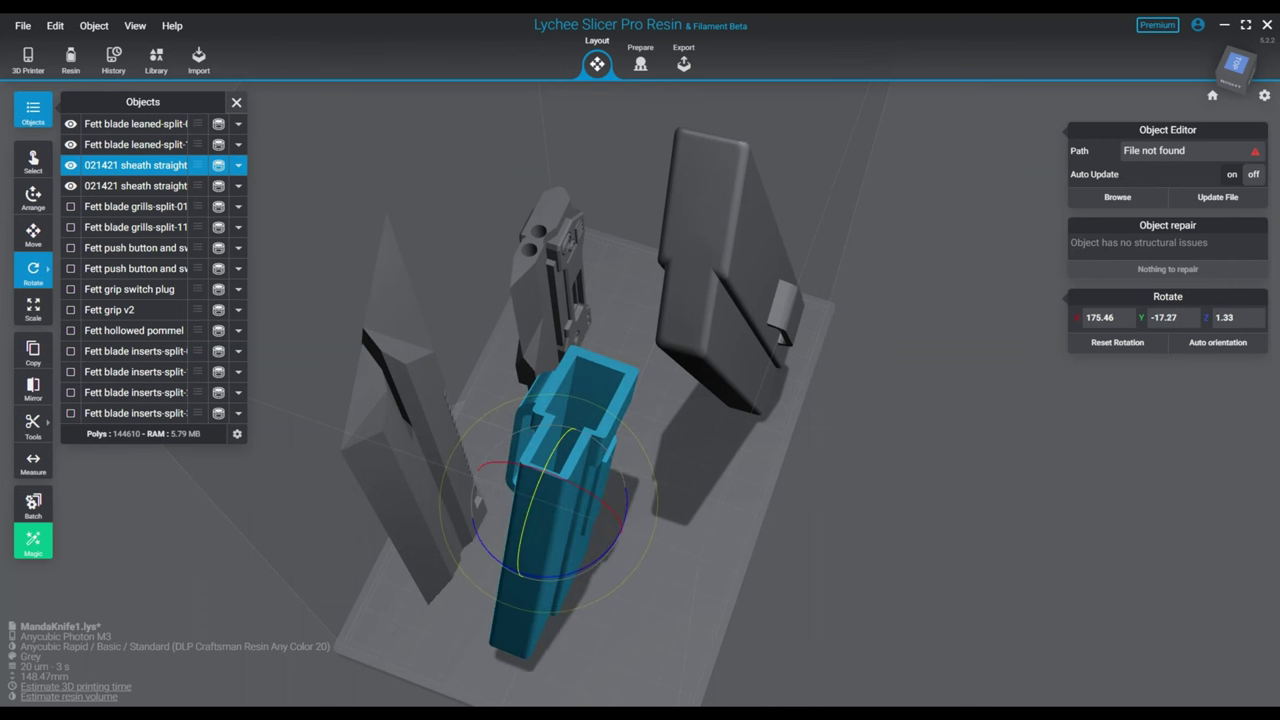
{"action": "left_click", "coordinate": [300, 420]}
- Rearrange the parts so the handle stands beside the blade and both sheath parts sit side by side at the plate's other end
{"action": "left_click", "coordinate": [33, 234]}
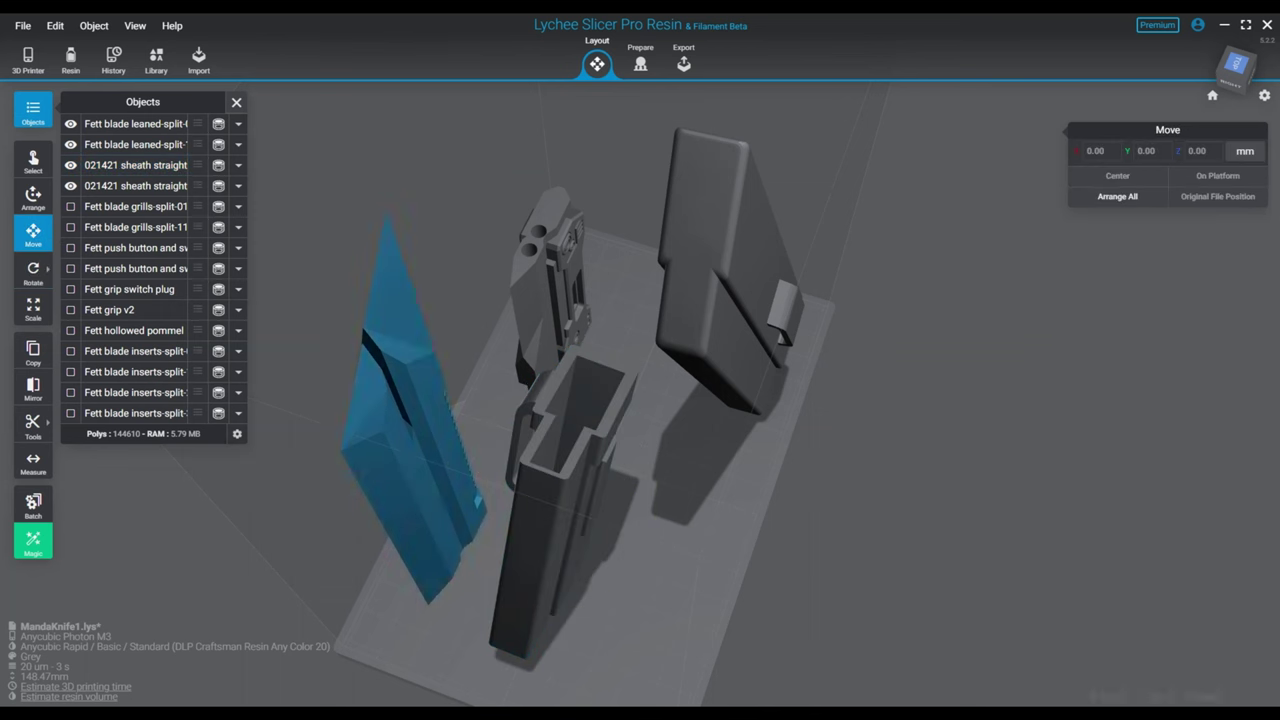
{"action": "right_click_drag", "start_coordinate": [400, 420], "coordinate": [460, 520]}
{"action": "left_click_drag", "start_coordinate": [630, 565], "coordinate": [603, 315]}
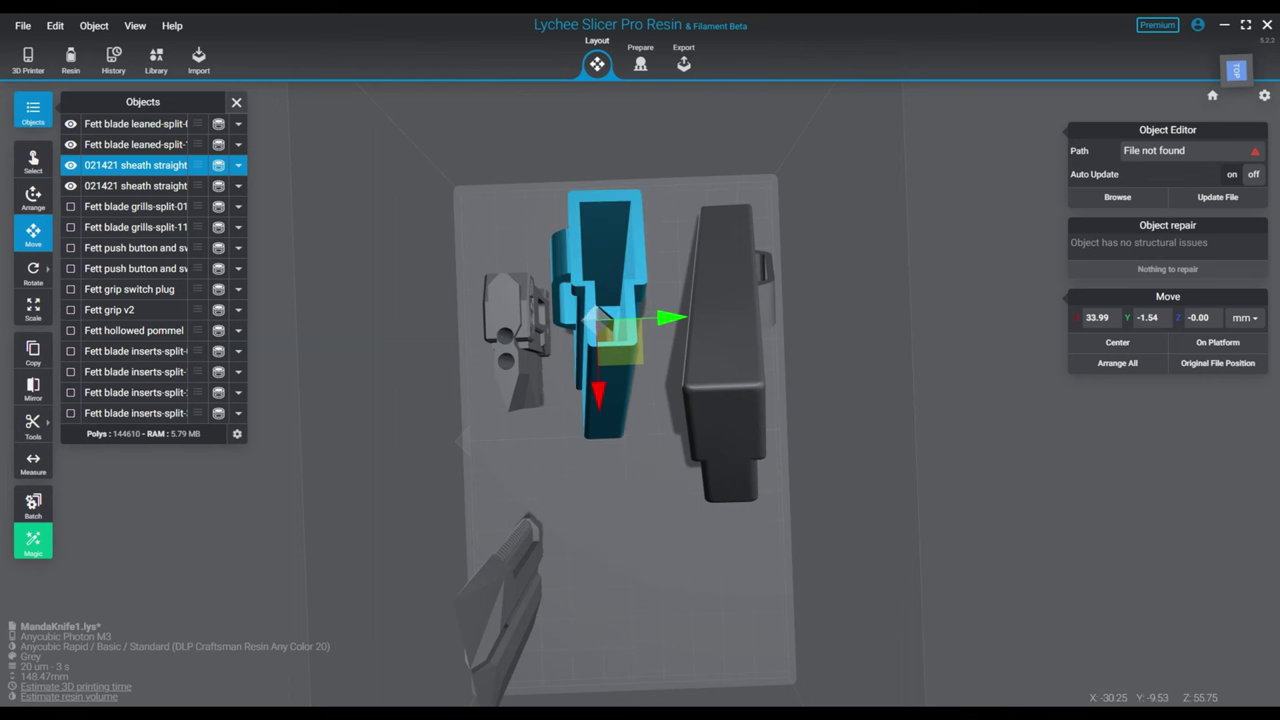
{"action": "left_click_drag", "start_coordinate": [515, 335], "coordinate": [630, 592]}
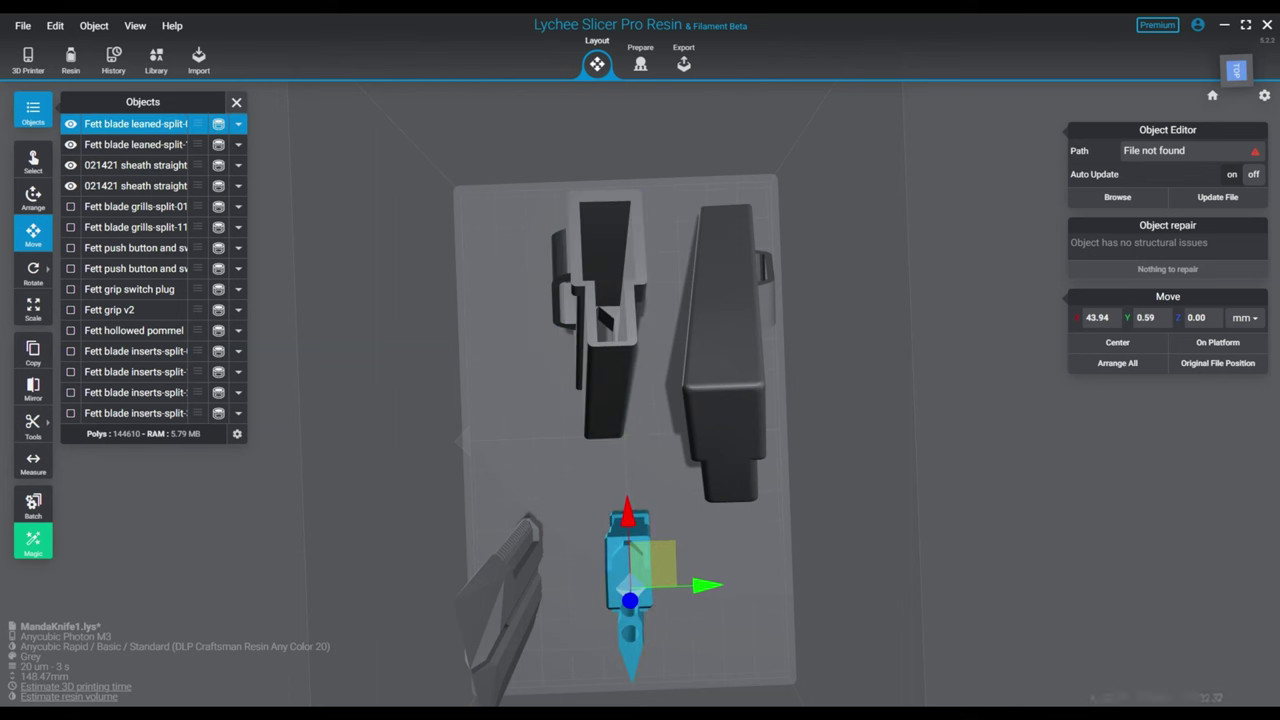
{"action": "left_click_drag", "start_coordinate": [605, 330], "coordinate": [559, 330]}
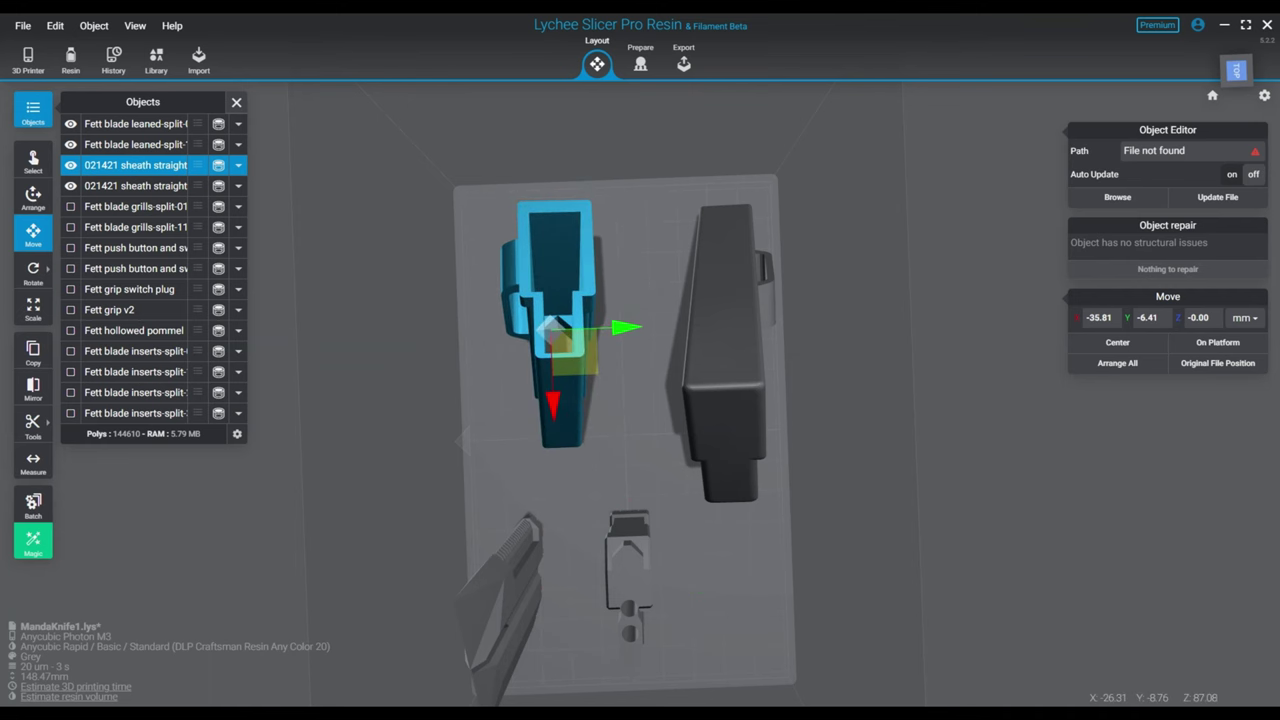
{"action": "left_click_drag", "start_coordinate": [720, 348], "coordinate": [686, 337]}
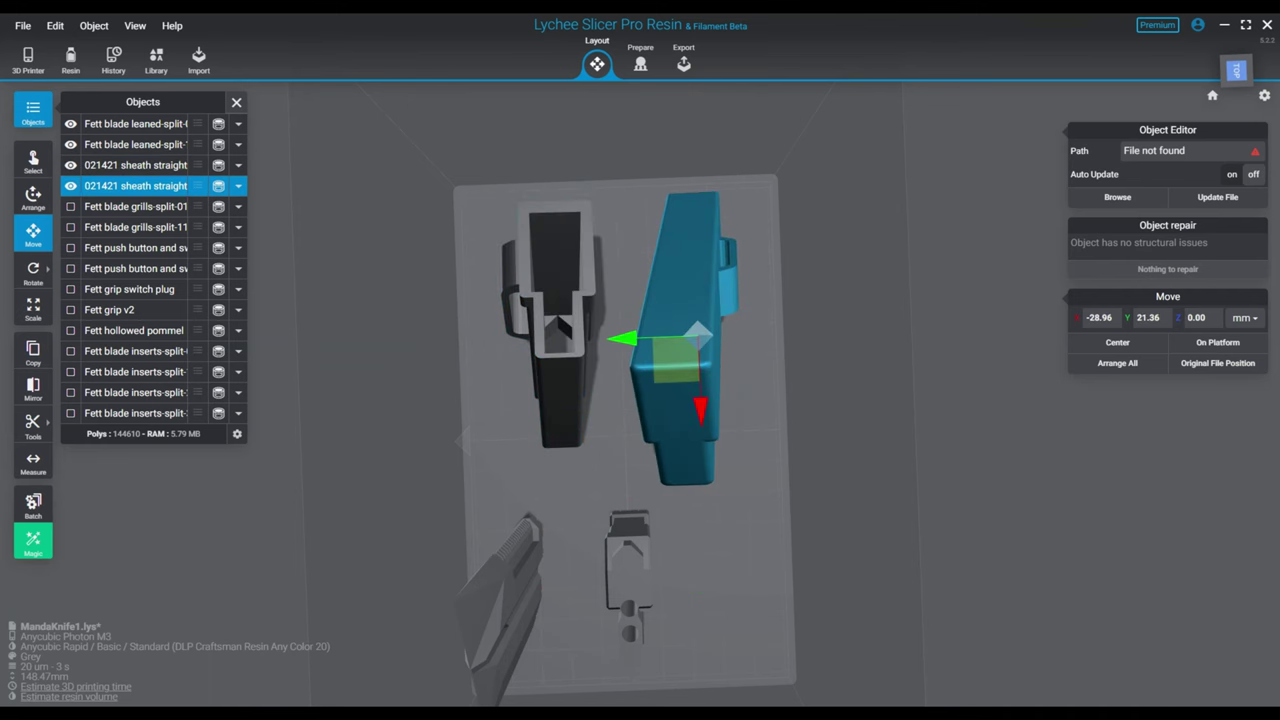
- Examine the handle and the tilted longer sheath part from the side to check how they stand on the plate
{"action": "left_click", "coordinate": [850, 430]}
{"action": "right_click_drag", "start_coordinate": [850, 430], "coordinate": [620, 550]}
{"action": "scroll", "coordinate": [570, 550], "scroll_direction": "up", "scroll_amount": 4}
{"action": "right_click_drag", "start_coordinate": [460, 570], "coordinate": [345, 445]}
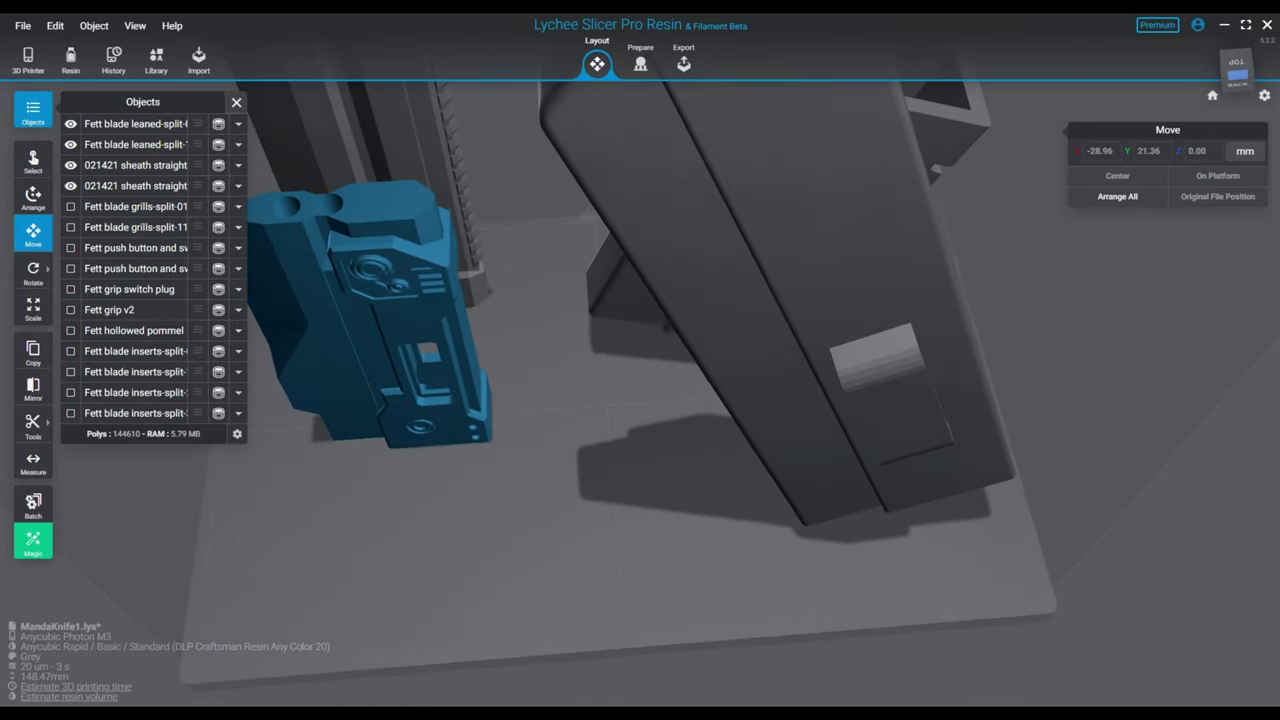
{"action": "scroll", "coordinate": [545, 455], "scroll_direction": "down", "scroll_amount": 4}
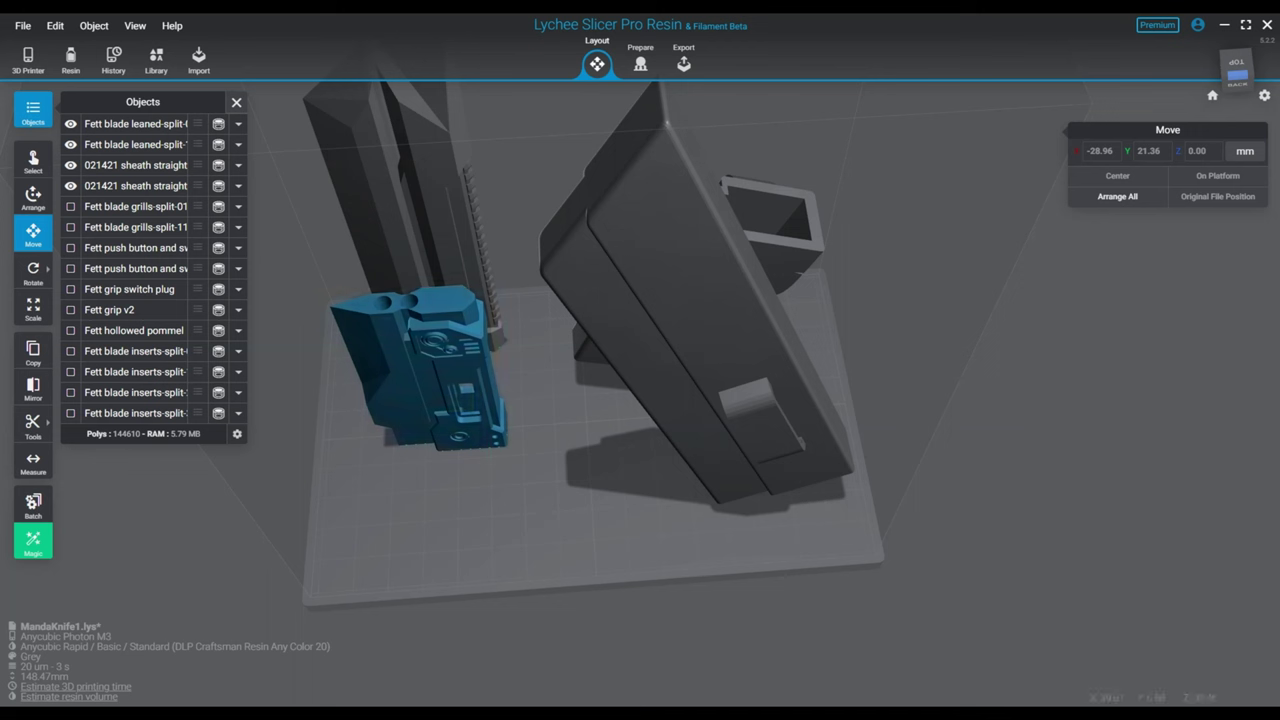
- Move the handle away from the blade to Y 28.45 mm and tilt it slightly off vertical
{"action": "left_click", "coordinate": [430, 365]}
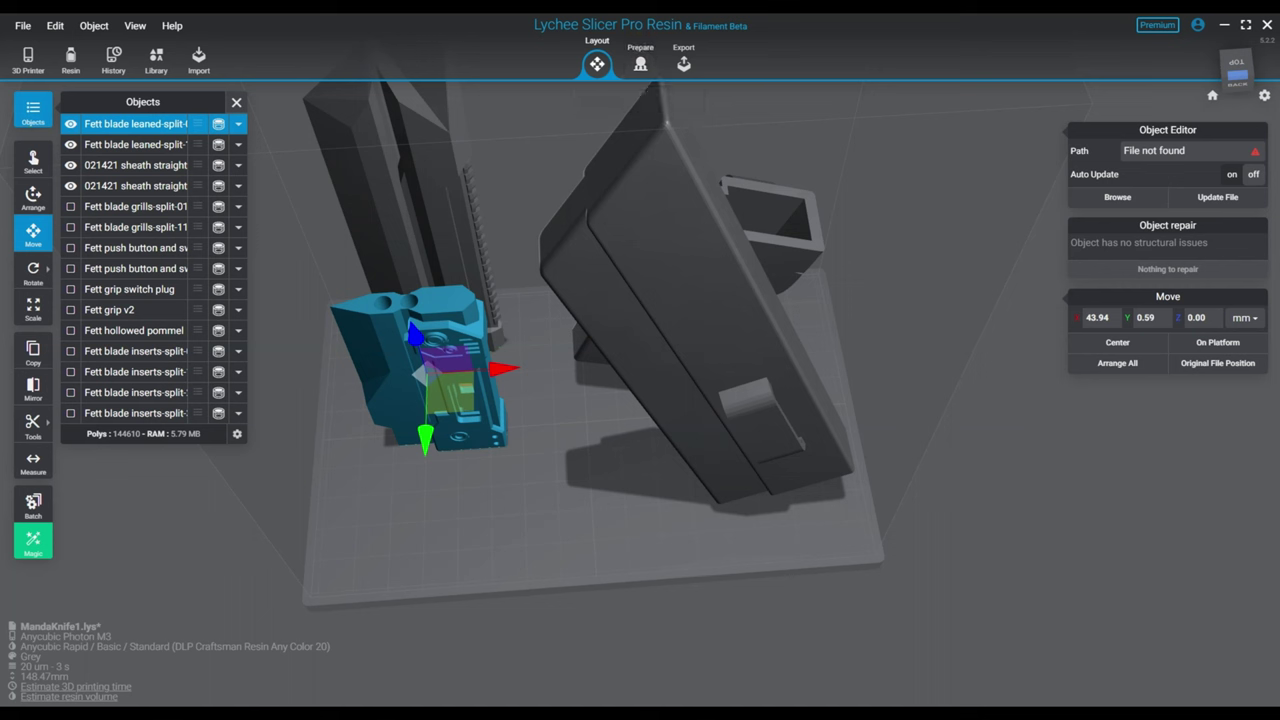
{"action": "left_click_drag", "start_coordinate": [426, 439], "coordinate": [423, 540]}
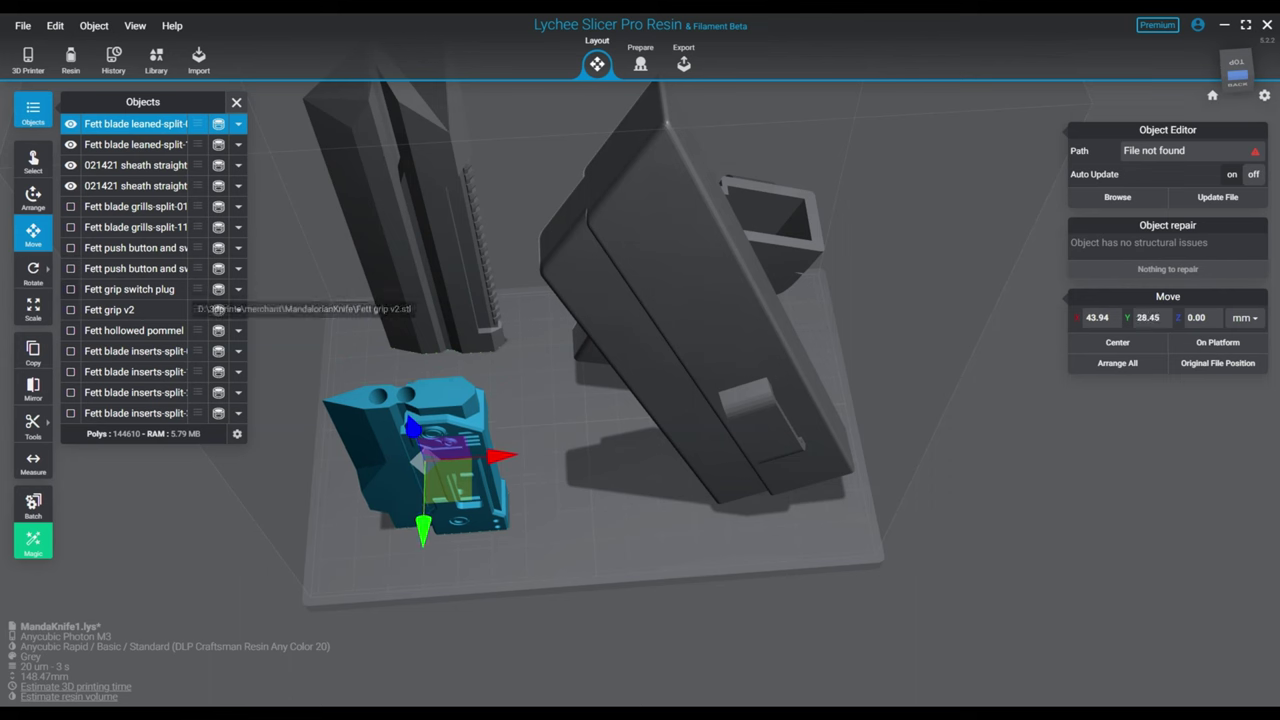
{"action": "left_click", "coordinate": [33, 268]}
{"action": "left_click_drag", "start_coordinate": [426, 423], "coordinate": [222, 474]}
{"action": "left_click_drag", "start_coordinate": [417, 495], "coordinate": [416, 474]}
{"action": "left_click", "coordinate": [420, 474]}
{"action": "right_click_drag", "start_coordinate": [420, 474], "coordinate": [530, 408]}
{"action": "left_click", "coordinate": [596, 425]}
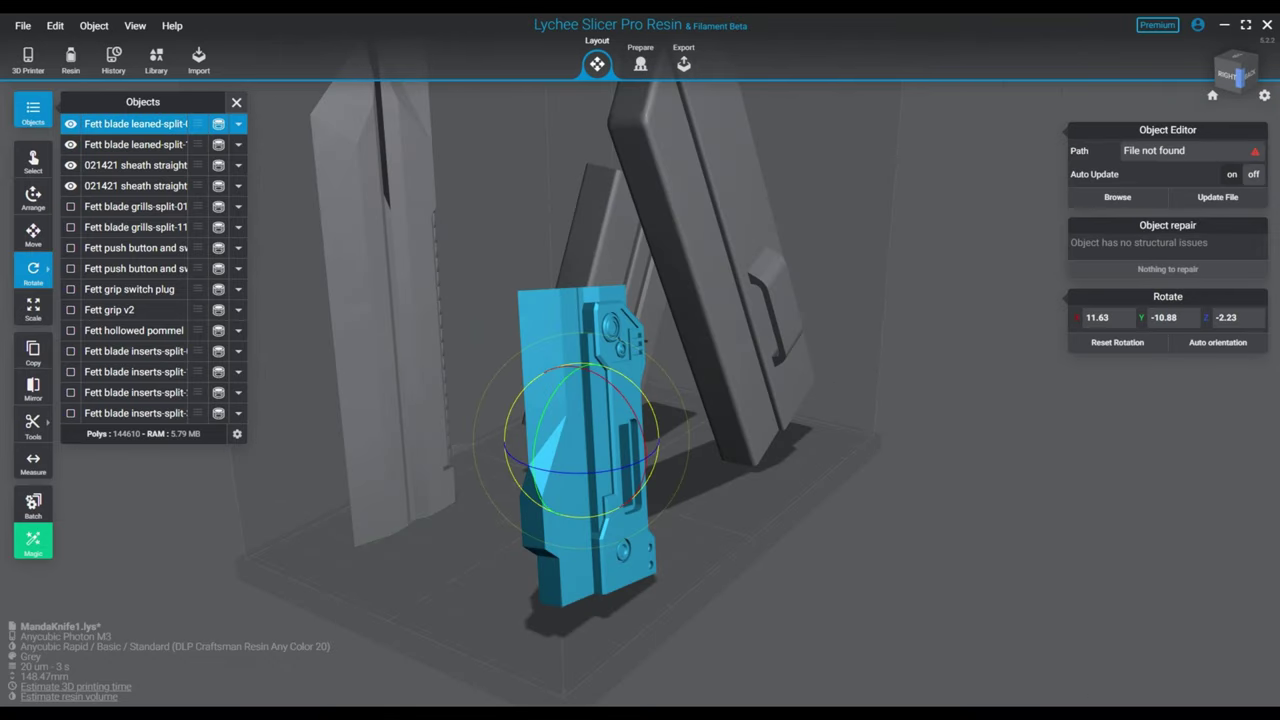
{"action": "left_click_drag", "start_coordinate": [640, 430], "coordinate": [631, 494]}
{"action": "left_click", "coordinate": [706, 530]}
- Tilt the upright blade so it leans slightly, with one corner of its base towards the plate
{"action": "right_click_drag", "start_coordinate": [540, 400], "coordinate": [616, 512]}
{"action": "left_click", "coordinate": [616, 514]}
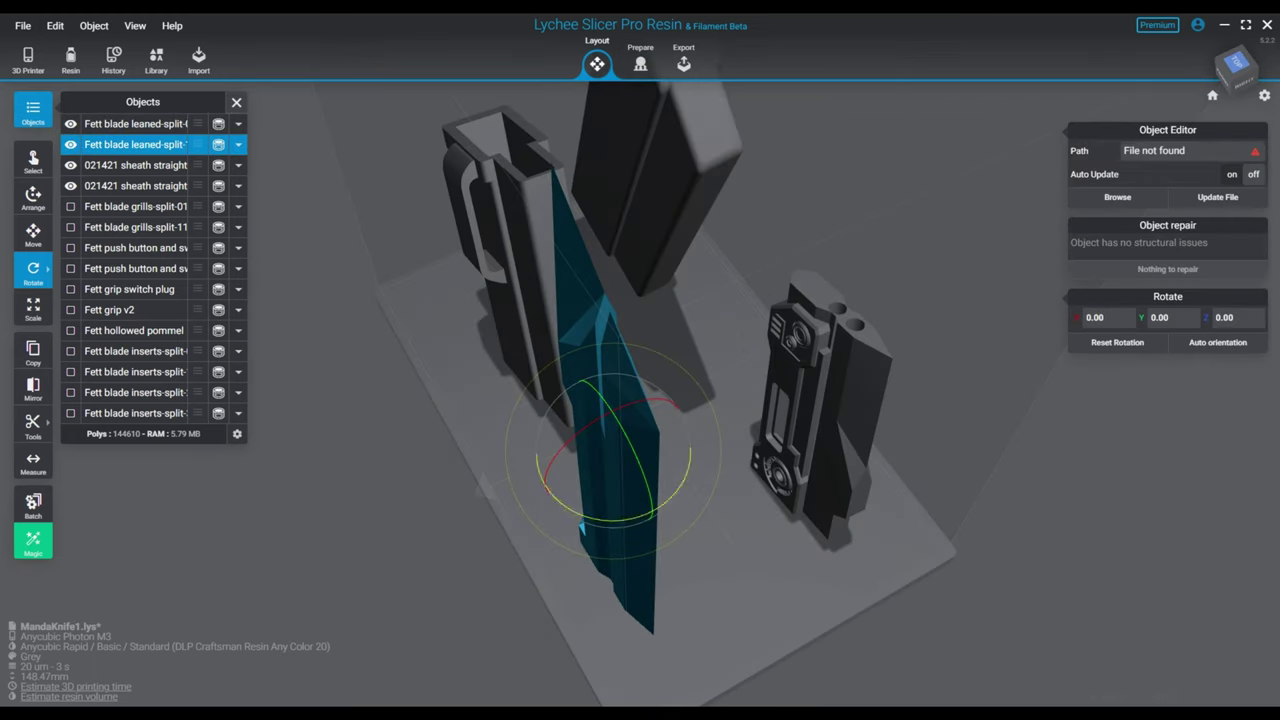
{"action": "mouse_move", "coordinate": [636, 458]}
{"action": "left_mouse_down"}
{"action": "mouse_move", "coordinate": [618, 403]}
{"action": "mouse_move", "coordinate": [627, 437]}
{"action": "left_mouse_up"}
{"action": "left_click_drag", "start_coordinate": [604, 517], "coordinate": [613, 518]}
{"action": "left_click", "coordinate": [410, 430]}
{"action": "left_click_drag", "start_coordinate": [620, 457], "coordinate": [673, 438]}
{"action": "left_click", "coordinate": [765, 555]}
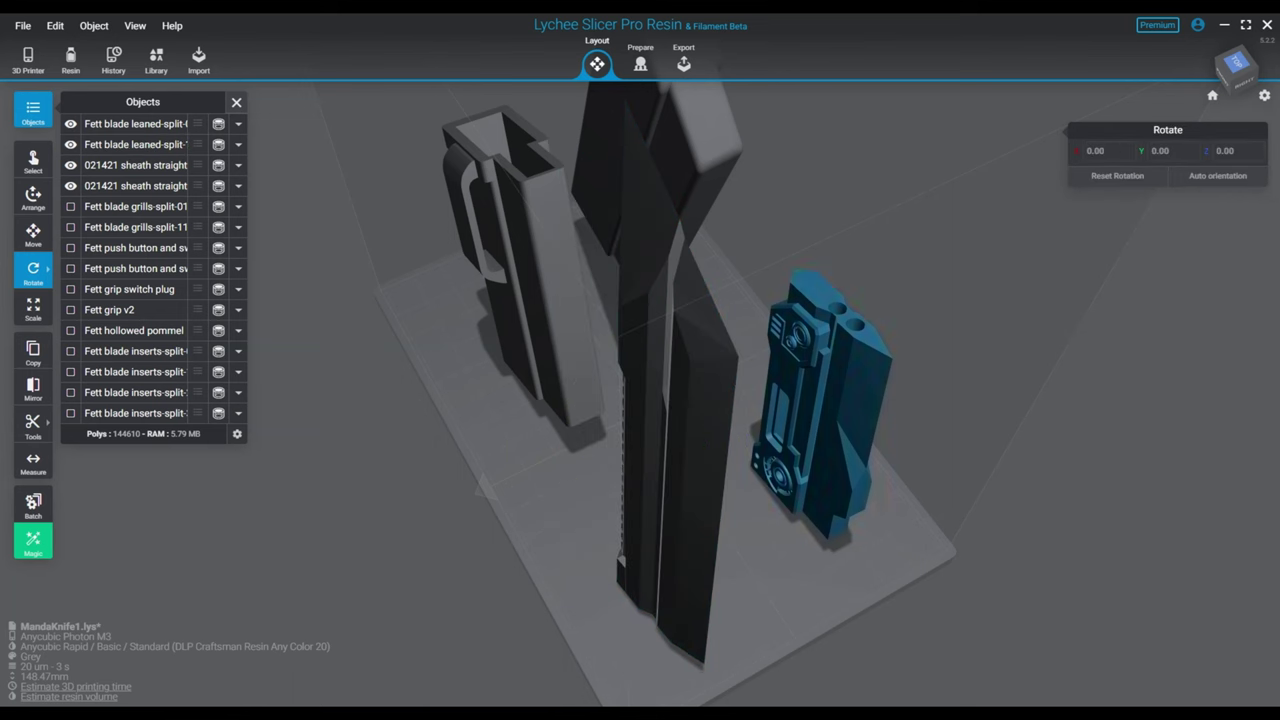
- Select all four large parts together and raise them to a Z height of 4.90 mm
{"action": "right_click_drag", "start_coordinate": [820, 440], "coordinate": [700, 460]}
{"action": "scroll", "coordinate": [690, 440], "scroll_direction": "down", "scroll_amount": 4}
{"action": "right_click_drag", "start_coordinate": [650, 420], "coordinate": [478, 262]}
{"action": "left_click_drag", "start_coordinate": [428, 236], "coordinate": [999, 518]}
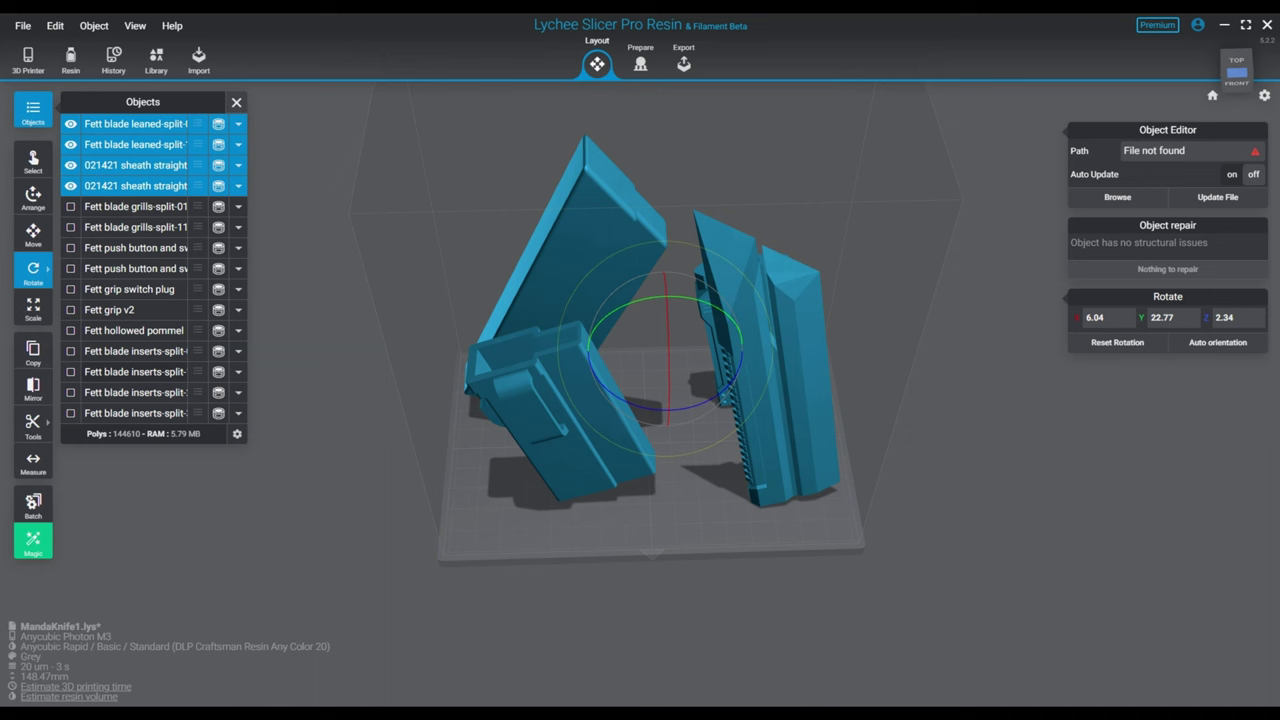
{"action": "left_click", "coordinate": [33, 235]}
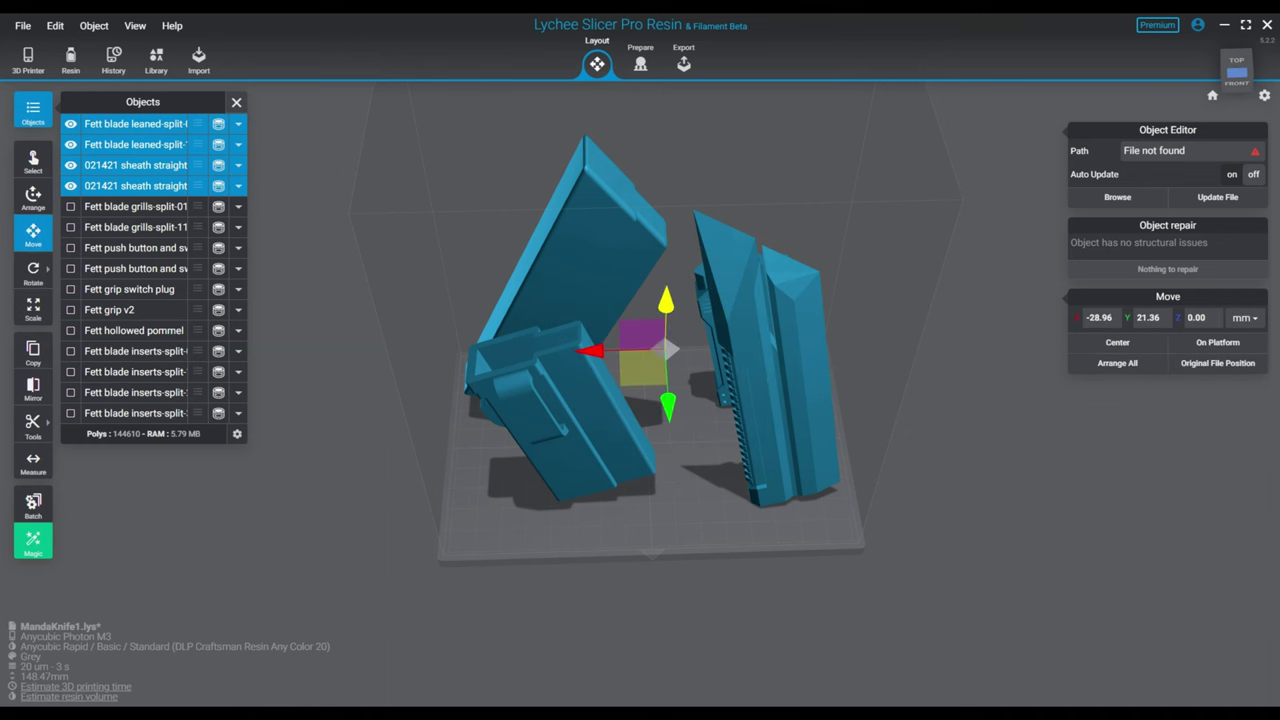
{"action": "mouse_move", "coordinate": [666, 301]}
{"action": "left_mouse_down"}
{"action": "mouse_move", "coordinate": [667, 280]}
{"action": "mouse_move", "coordinate": [666, 291]}
{"action": "left_mouse_up"}
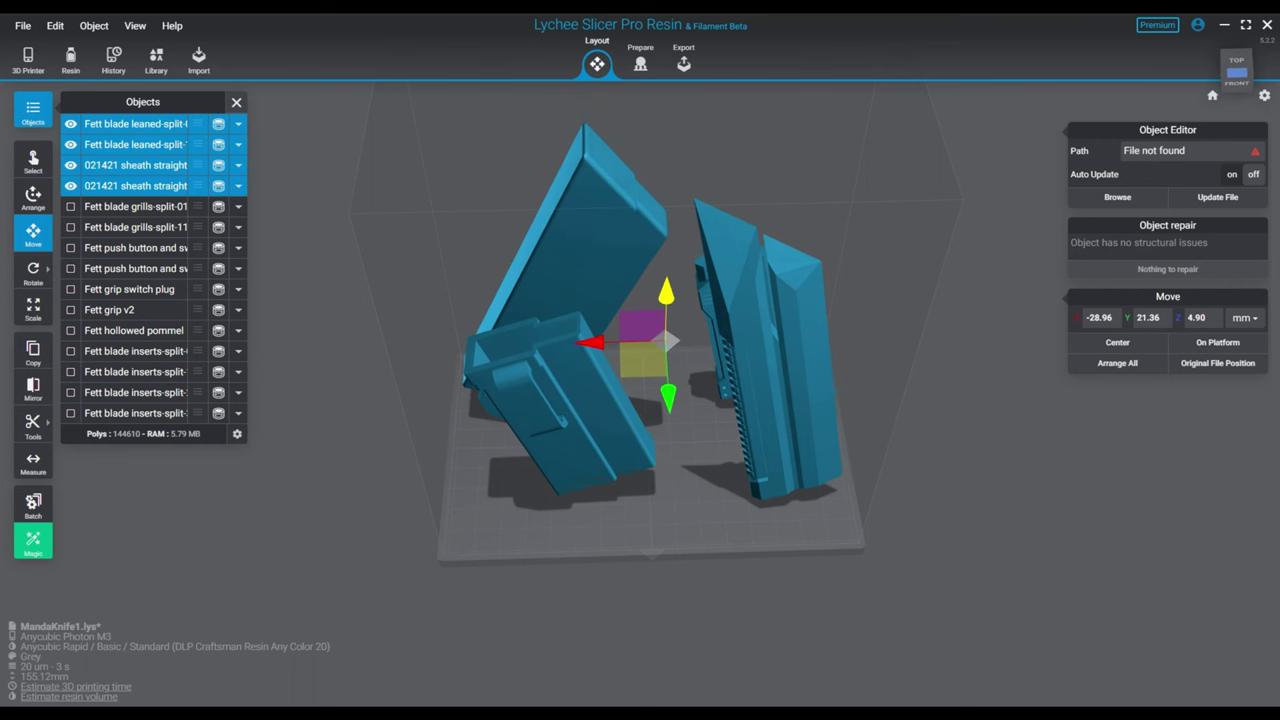
- Switch to preparing supports and assign the third raft style in the second row to the selected parts
{"action": "left_click", "coordinate": [640, 63]}
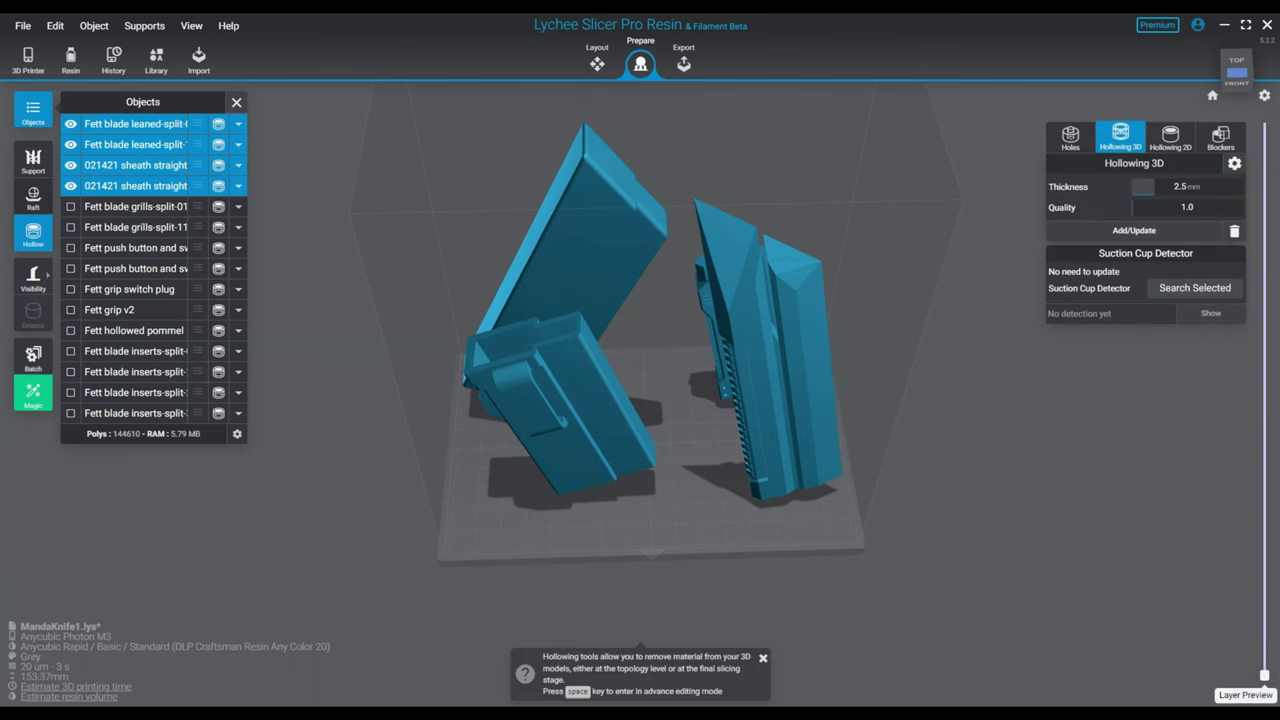
{"action": "left_click", "coordinate": [33, 197]}
{"action": "left_click", "coordinate": [1146, 198]}
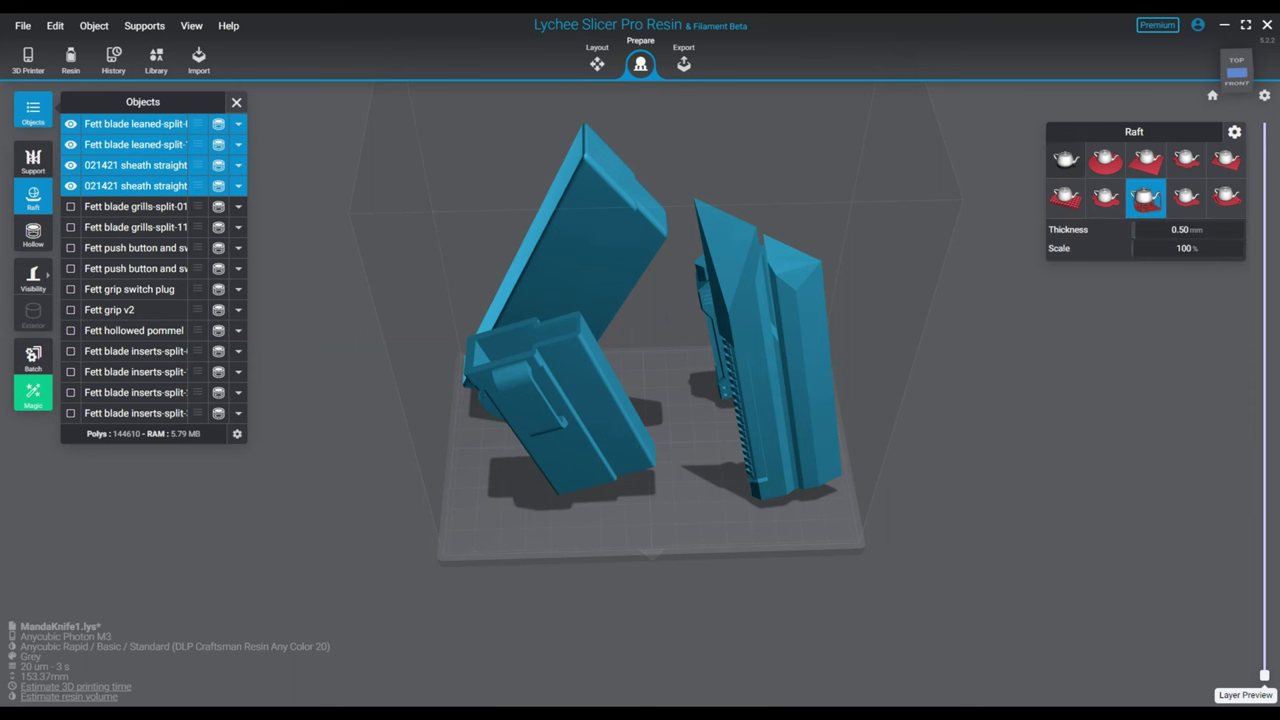
- Examine the first printed layers of all four parts in the layer preview, from the front and from above
{"action": "right_click_drag", "start_coordinate": [890, 390], "coordinate": [890, 305]}
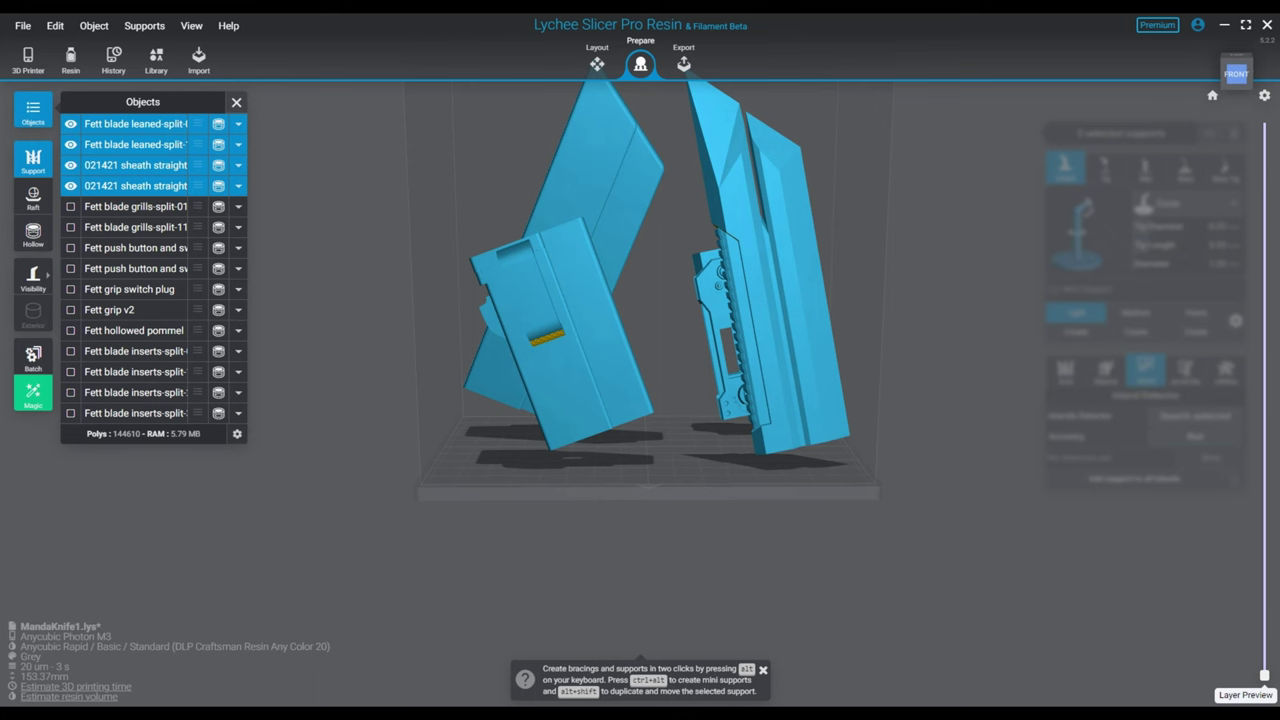
{"action": "left_click_drag", "start_coordinate": [1264, 676], "coordinate": [1264, 644]}
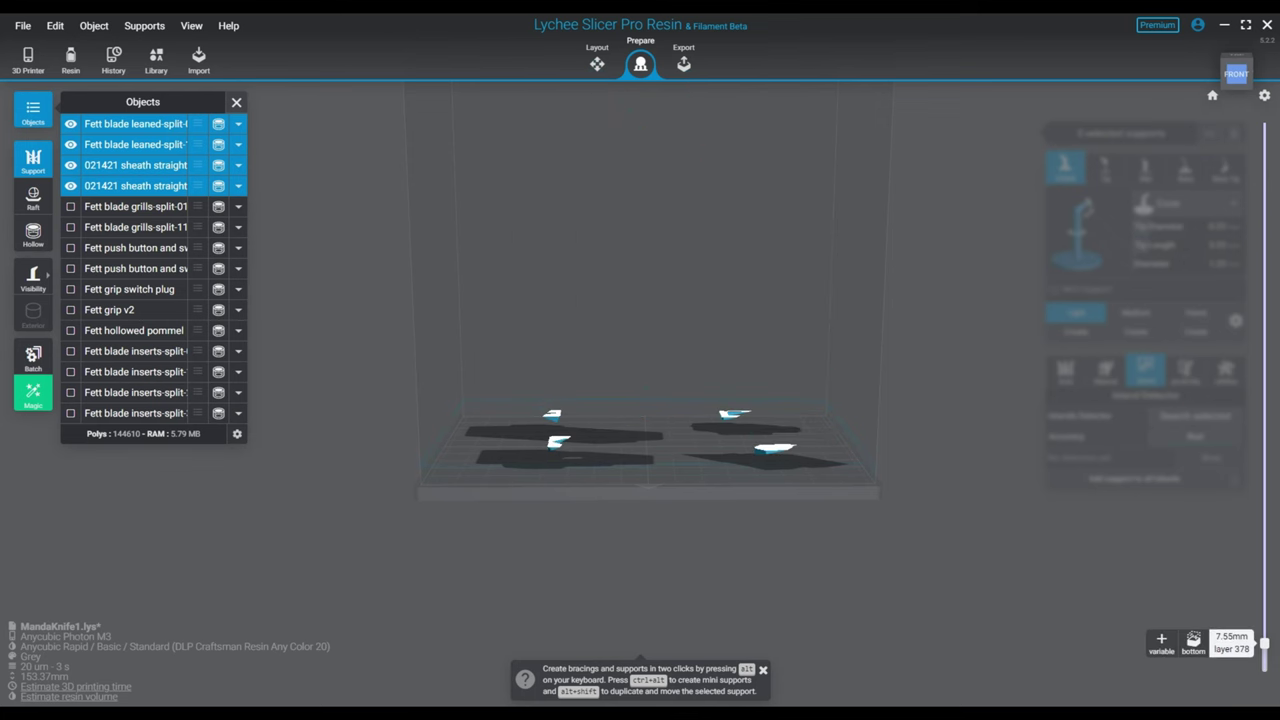
{"action": "right_click_drag", "start_coordinate": [765, 415], "coordinate": [730, 518]}
{"action": "scroll", "coordinate": [730, 518], "scroll_direction": "up", "scroll_amount": 6}
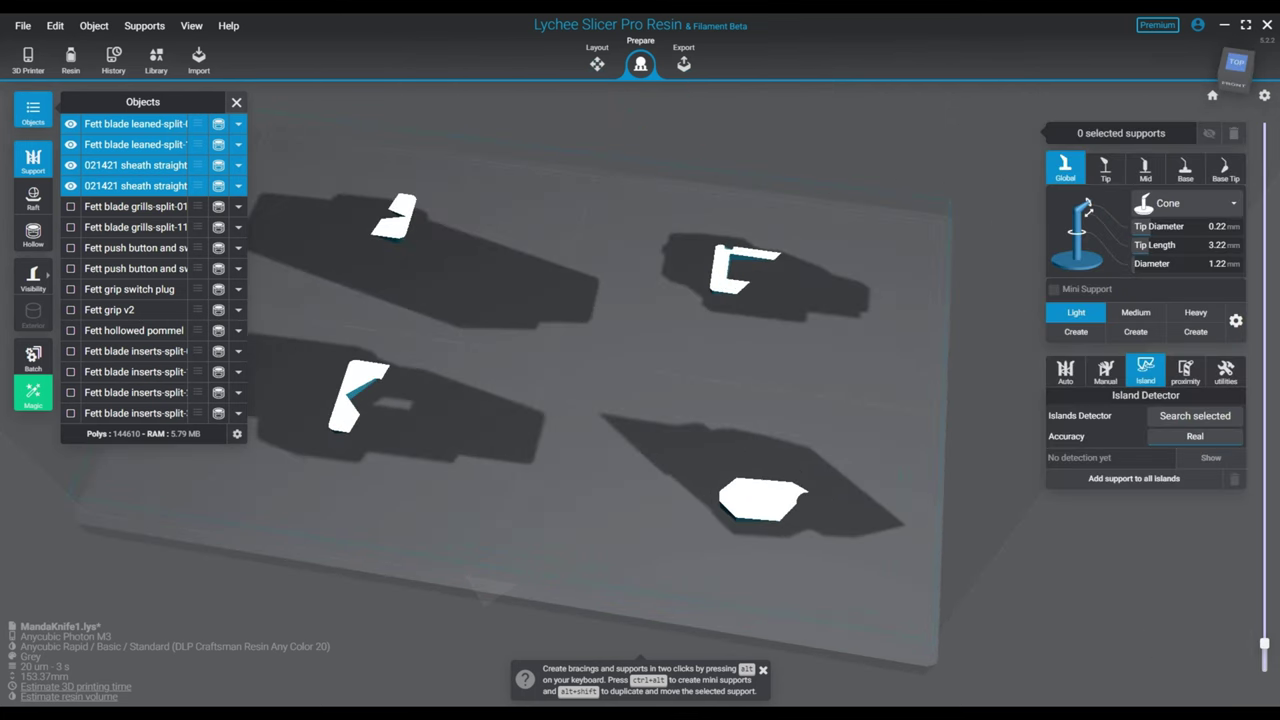
{"action": "mouse_move", "coordinate": [1264, 644]}
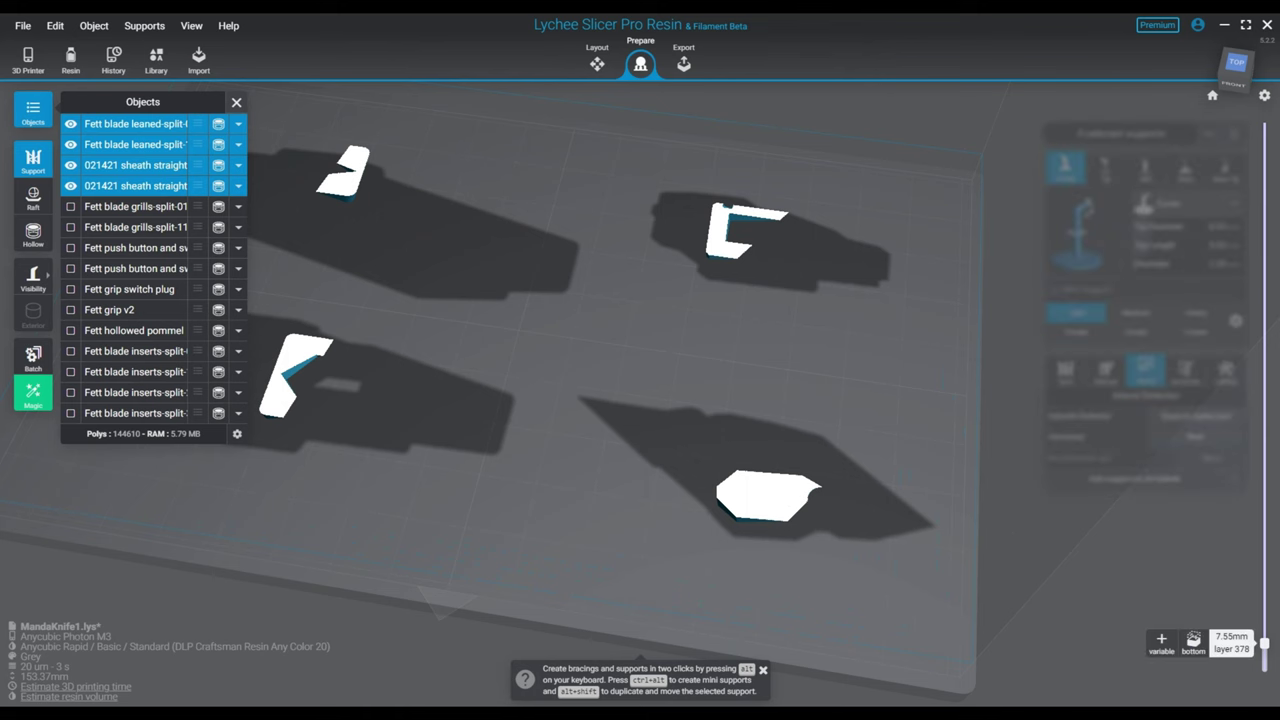
{"action": "left_click_drag", "start_coordinate": [1264, 644], "coordinate": [1264, 654]}
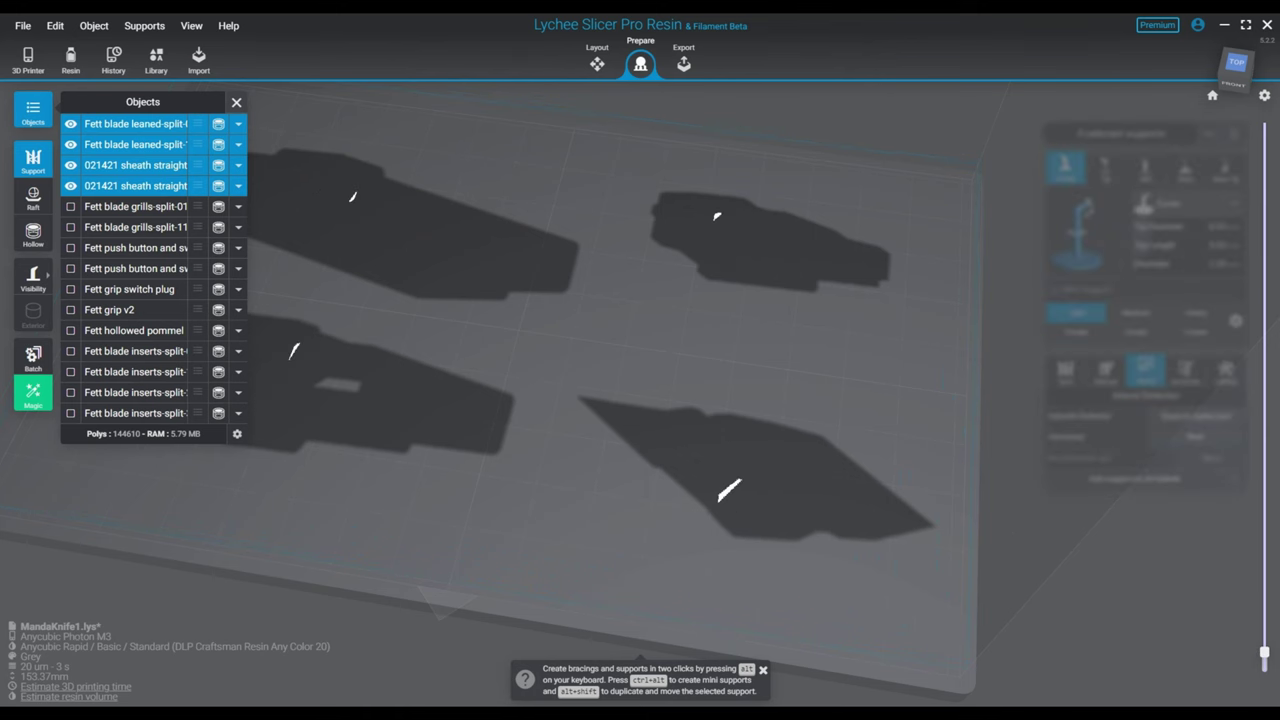
{"action": "right_click_drag", "start_coordinate": [780, 400], "coordinate": [592, 402]}
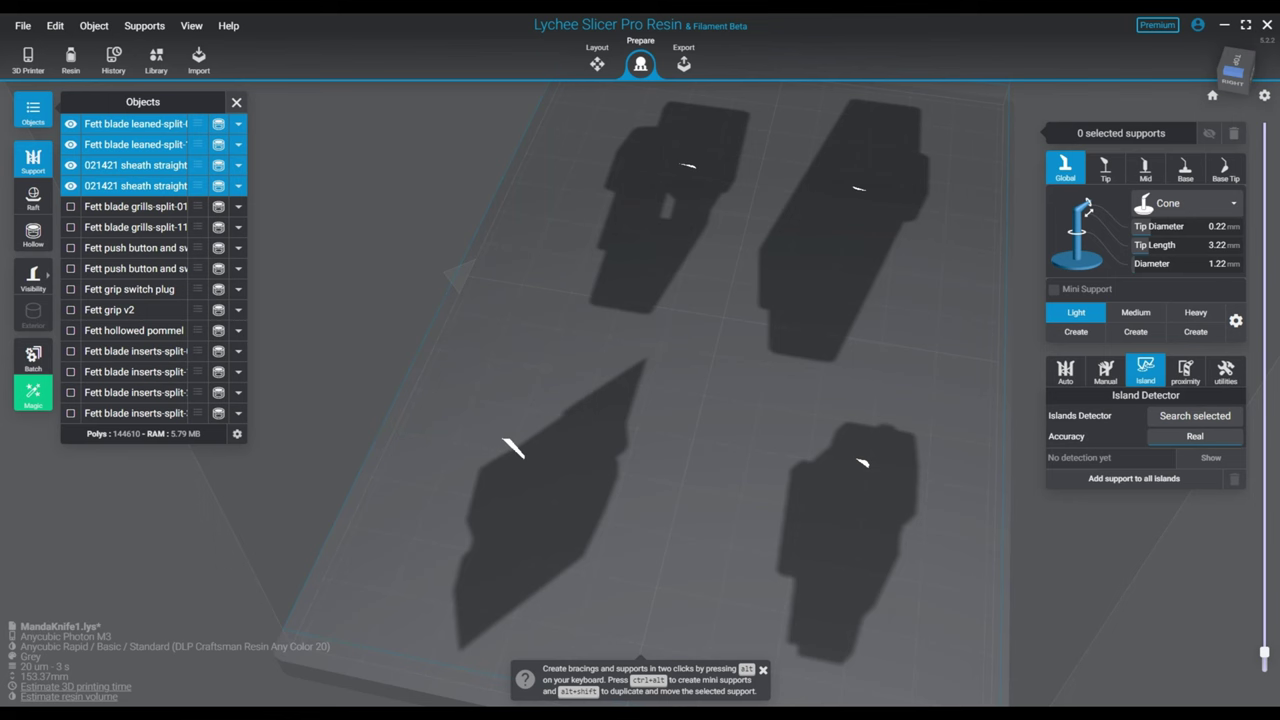
- Examine the cross-sections of the blade, handle and both sheath parts at higher layers in the layer preview
{"action": "mouse_move", "coordinate": [1264, 652]}
{"action": "left_click_drag", "start_coordinate": [1264, 652], "coordinate": [1264, 574]}
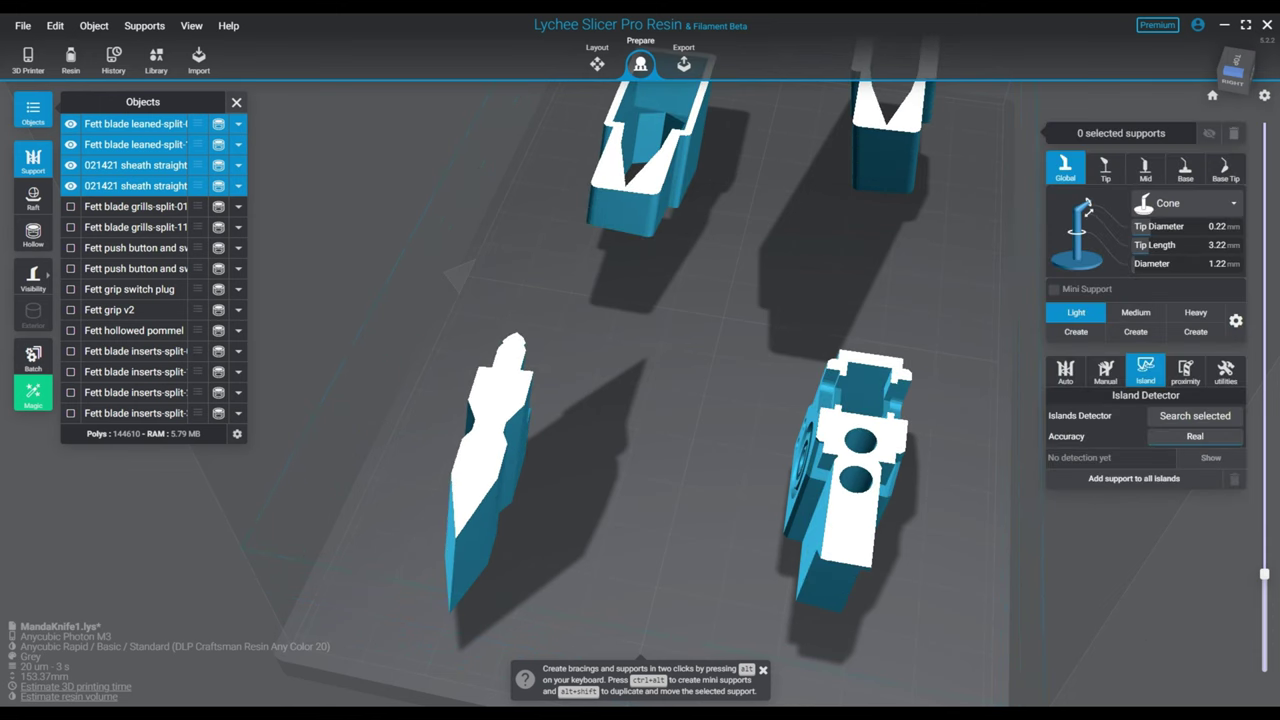
{"action": "middle_click_drag", "start_coordinate": [640, 320], "coordinate": [668, 368]}
{"action": "scroll", "coordinate": [668, 368], "scroll_direction": "down", "scroll_amount": 5}
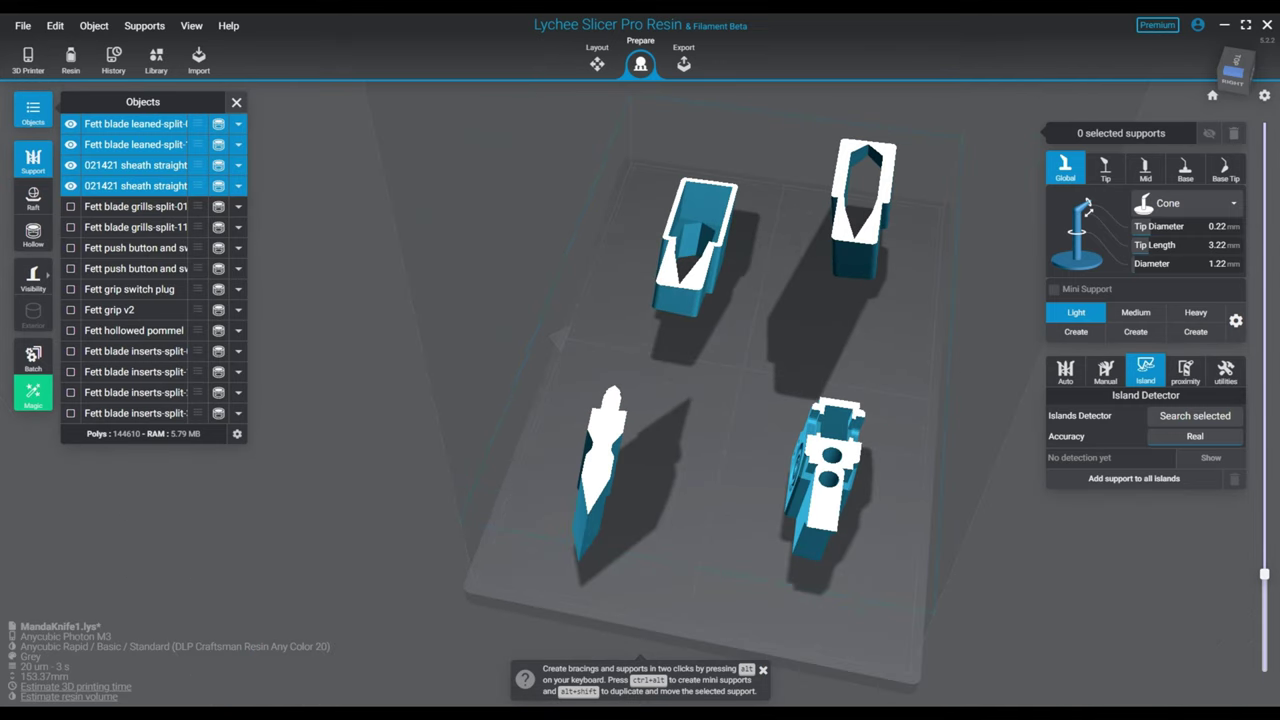
{"action": "left_click_drag", "start_coordinate": [1264, 574], "coordinate": [1264, 267]}
{"action": "right_click_drag", "start_coordinate": [560, 360], "coordinate": [848, 475]}
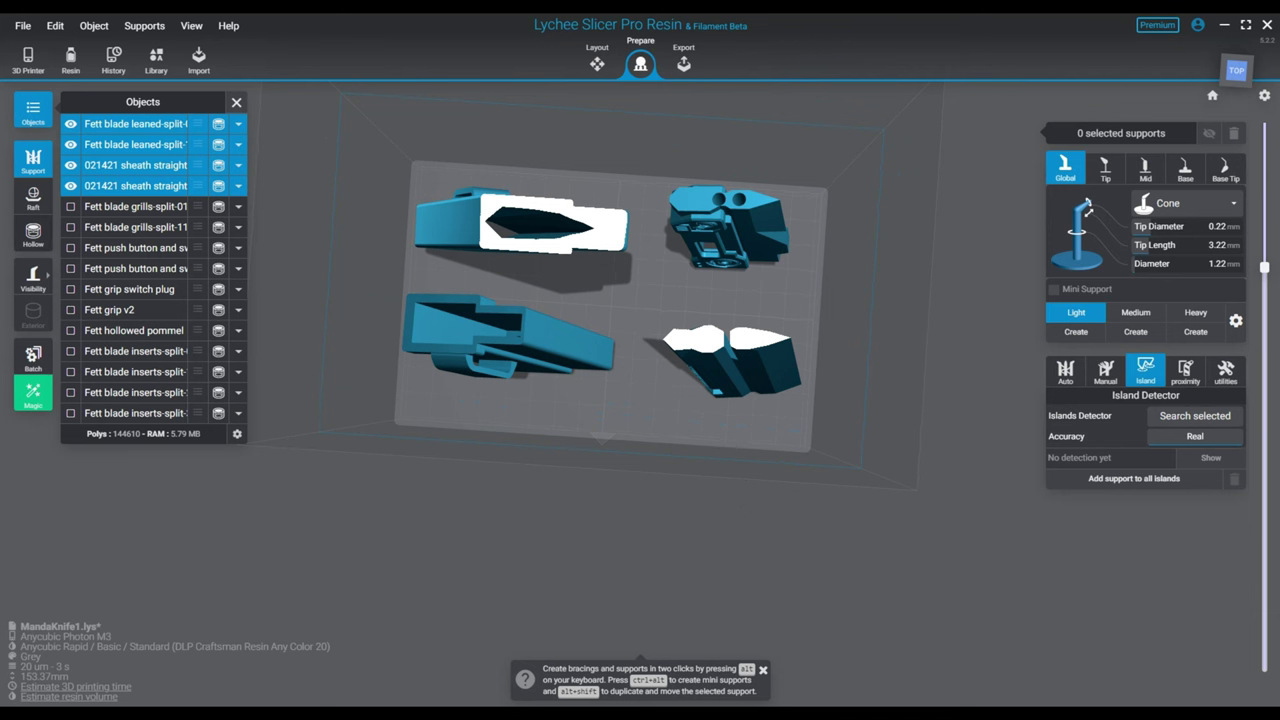
- Hollow the blade and handle in 3D with a wall thickness of 1.8 mm and a quality of 4.0
{"action": "left_click", "coordinate": [33, 234]}
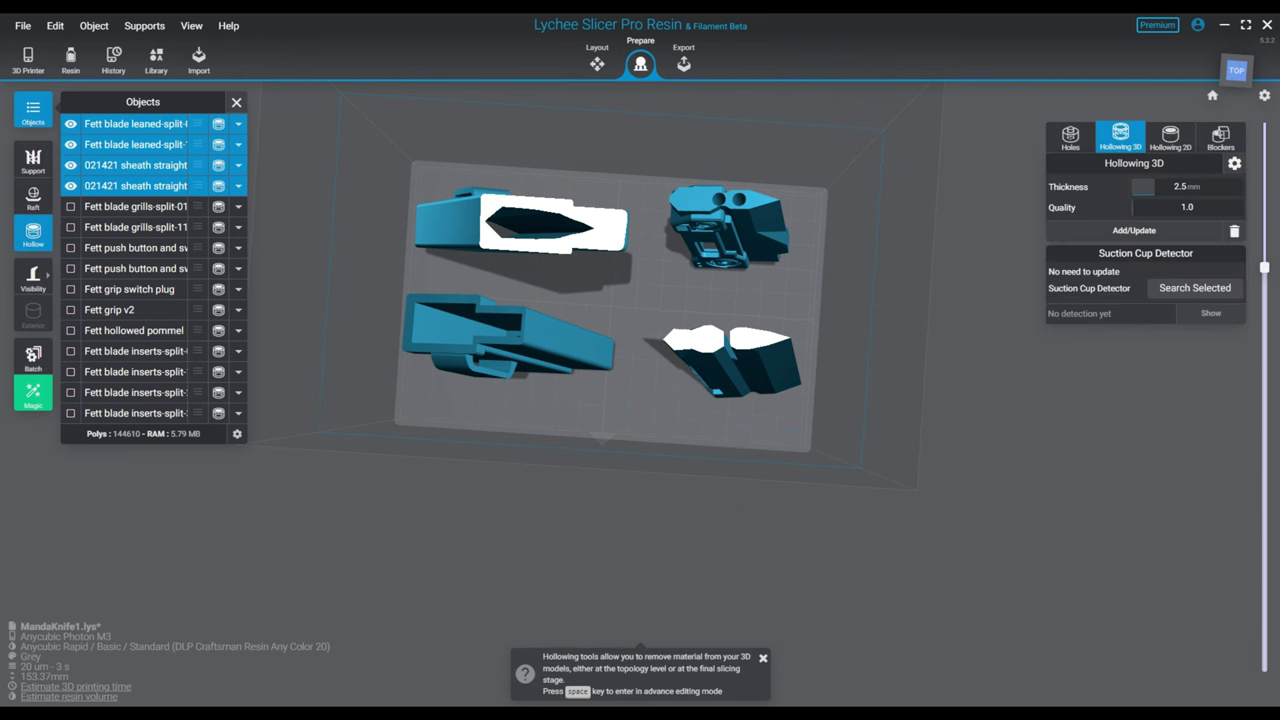
{"action": "scroll", "coordinate": [663, 455], "scroll_direction": "up", "scroll_amount": 4}
{"action": "mouse_move", "coordinate": [663, 455]}
{"action": "right_mouse_down"}
{"action": "mouse_move", "coordinate": [540, 425]}
{"action": "mouse_move", "coordinate": [490, 385]}
{"action": "mouse_move", "coordinate": [590, 410]}
{"action": "mouse_move", "coordinate": [680, 468]}
{"action": "right_mouse_up"}
{"action": "left_click", "coordinate": [490, 385]}
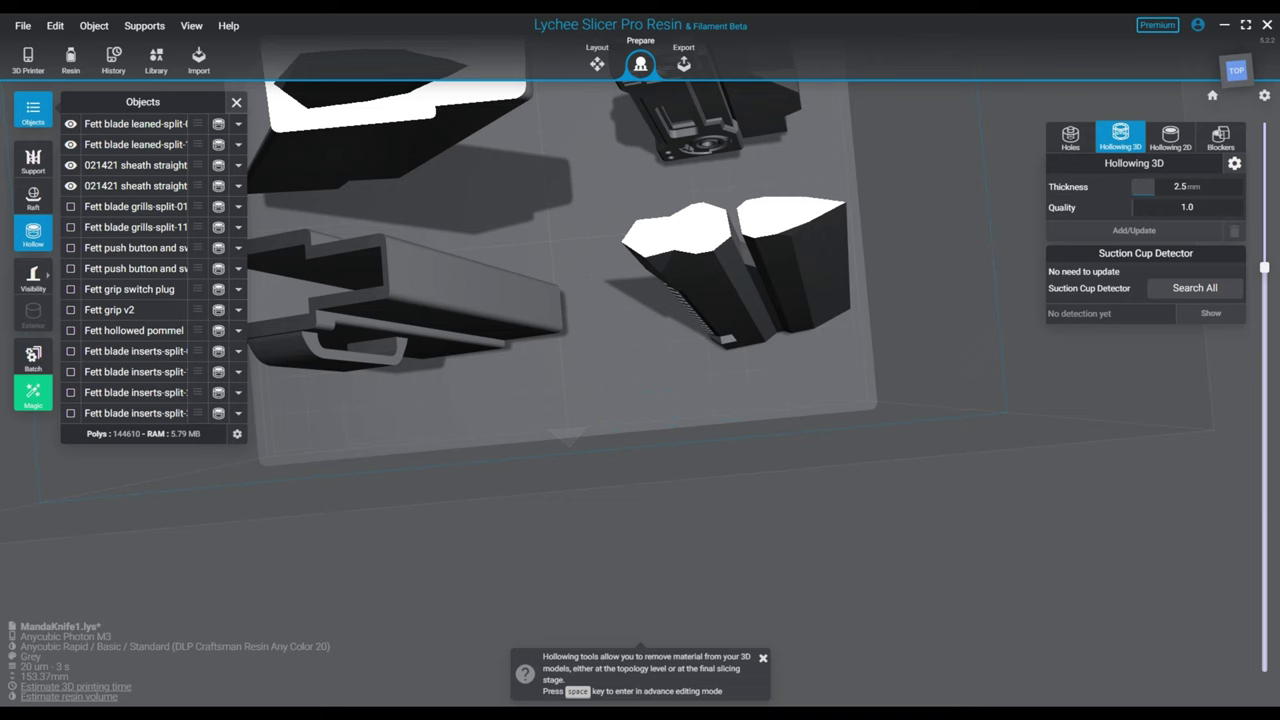
{"action": "middle_click_drag", "start_coordinate": [680, 468], "coordinate": [650, 610]}
{"action": "left_click_drag", "start_coordinate": [888, 556], "coordinate": [641, 192]}
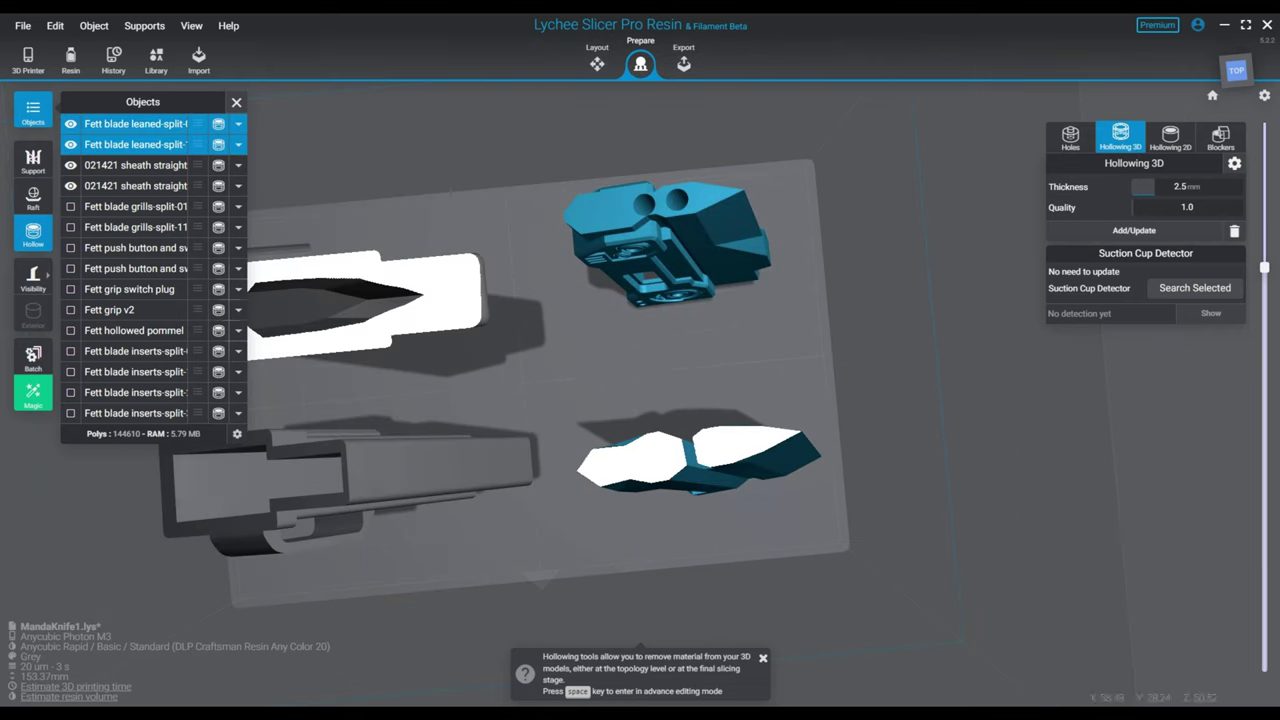
{"action": "mouse_move", "coordinate": [1234, 164]}
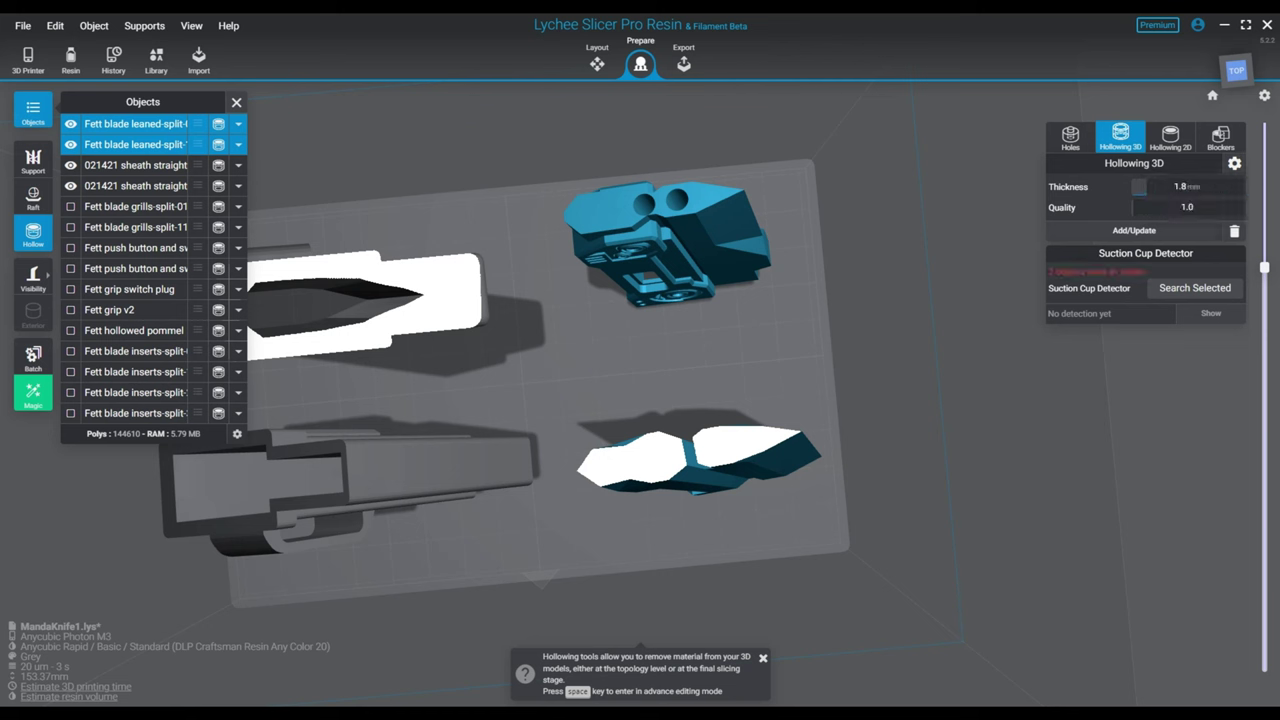
{"action": "key", "text": "Return"}
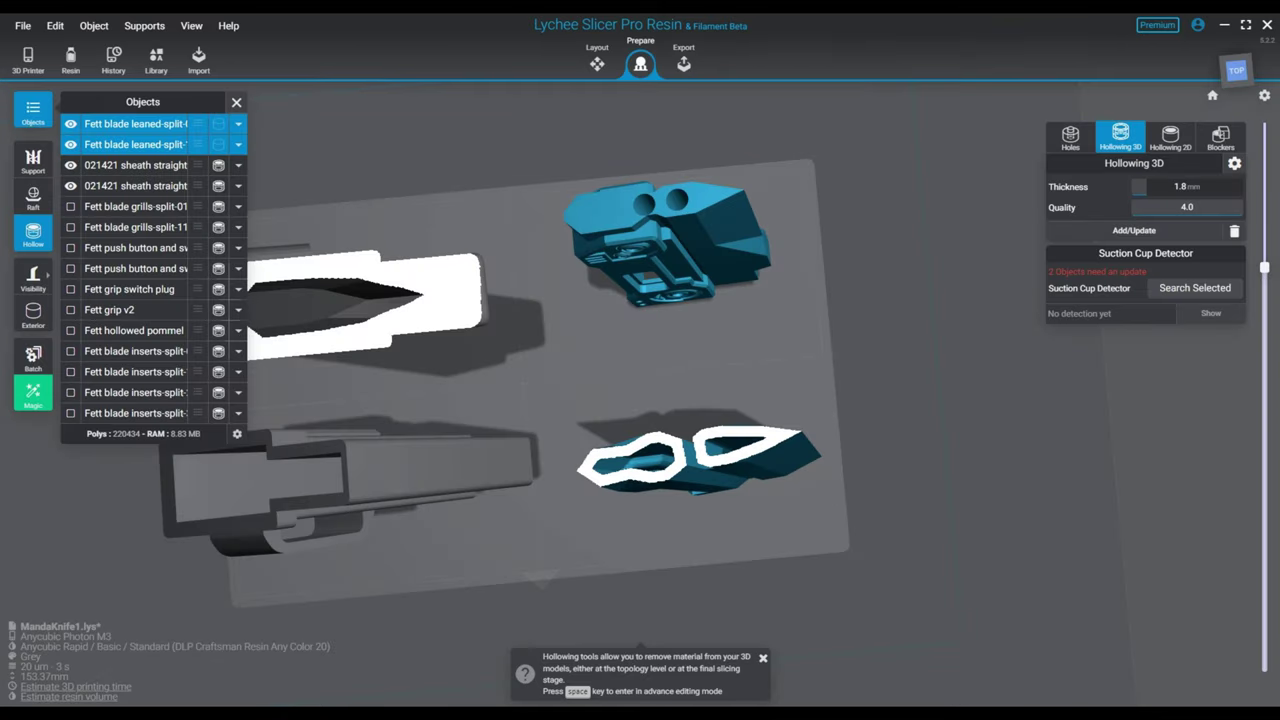
- Examine the lower cross-sections of the hollowed blade and handle from above and below in the layer preview
{"action": "left_click_drag", "start_coordinate": [1264, 268], "coordinate": [1264, 607]}
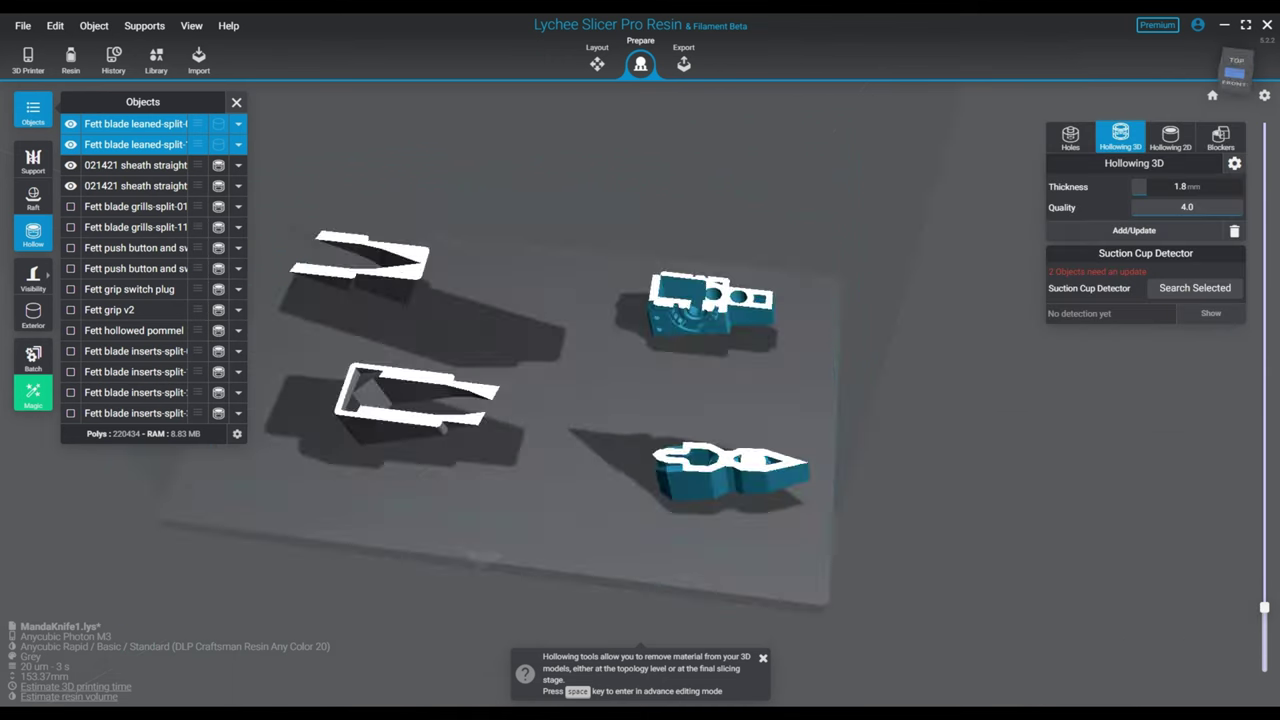
{"action": "right_click_drag", "start_coordinate": [760, 430], "coordinate": [552, 234]}
{"action": "scroll", "coordinate": [677, 392], "scroll_direction": "down", "scroll_amount": 3}
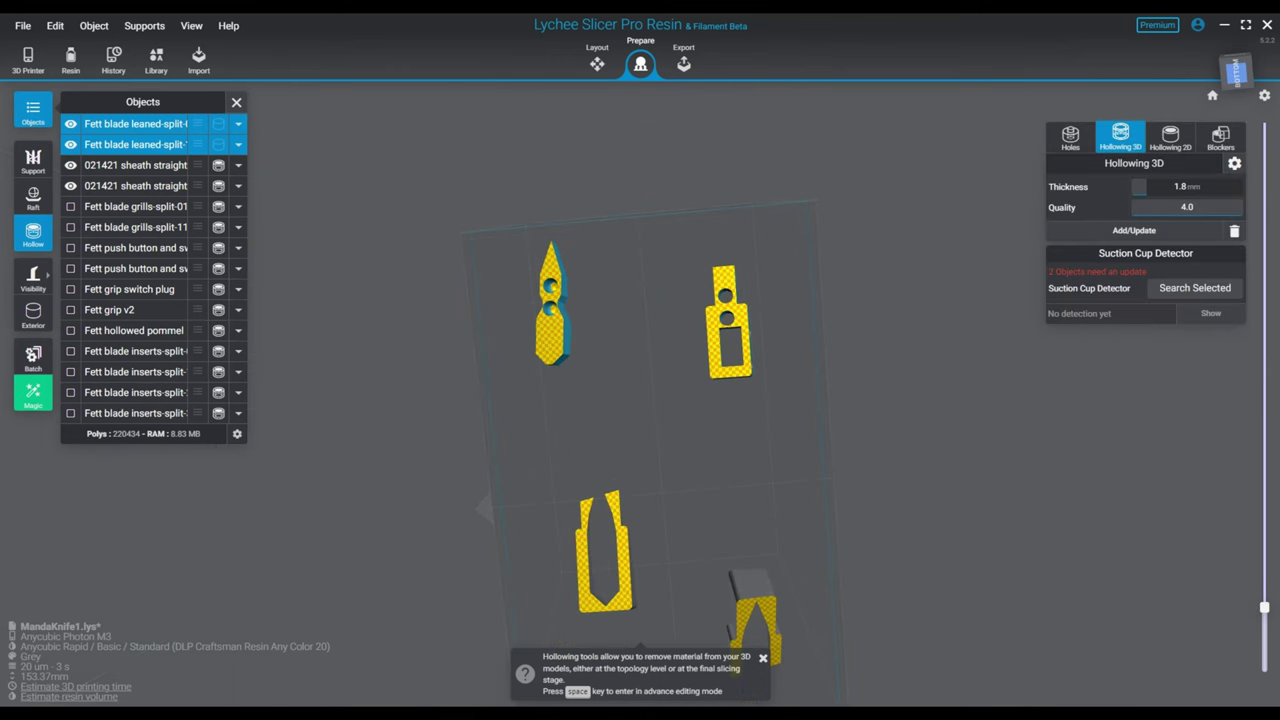
{"action": "scroll", "coordinate": [677, 392], "scroll_direction": "up", "scroll_amount": 9}
{"action": "right_click_drag", "start_coordinate": [677, 392], "coordinate": [730, 390]}
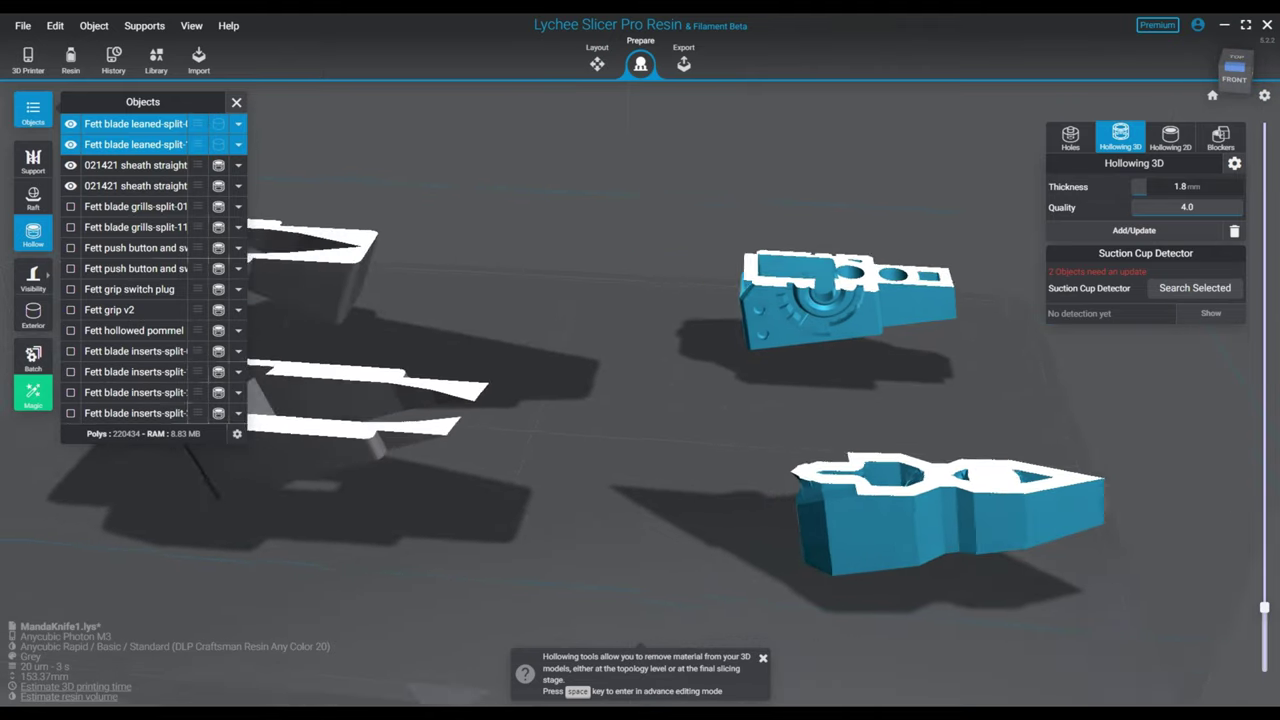
- Place a cylindrical drain hole 4.0 mm in diameter with 2.4 mm penetration inside the blade's larger hollow cavity
{"action": "left_click", "coordinate": [1070, 137]}
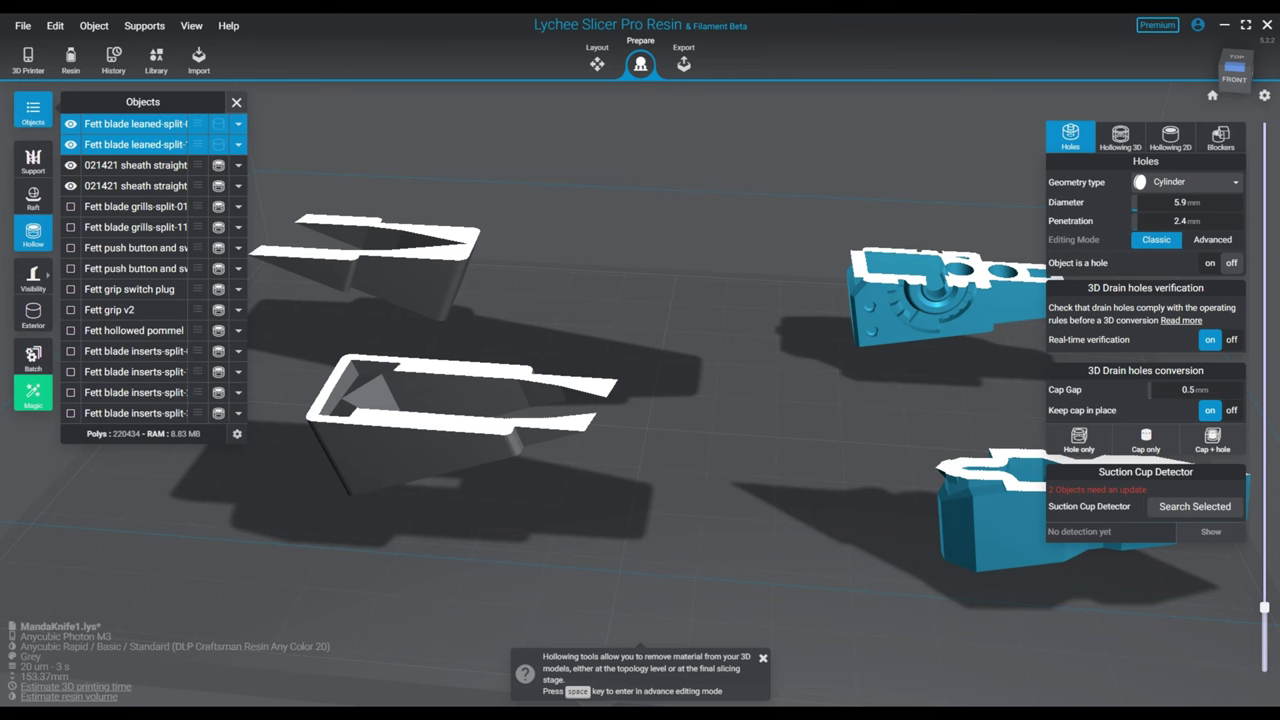
{"action": "right_click_drag", "start_coordinate": [700, 340], "coordinate": [706, 480]}
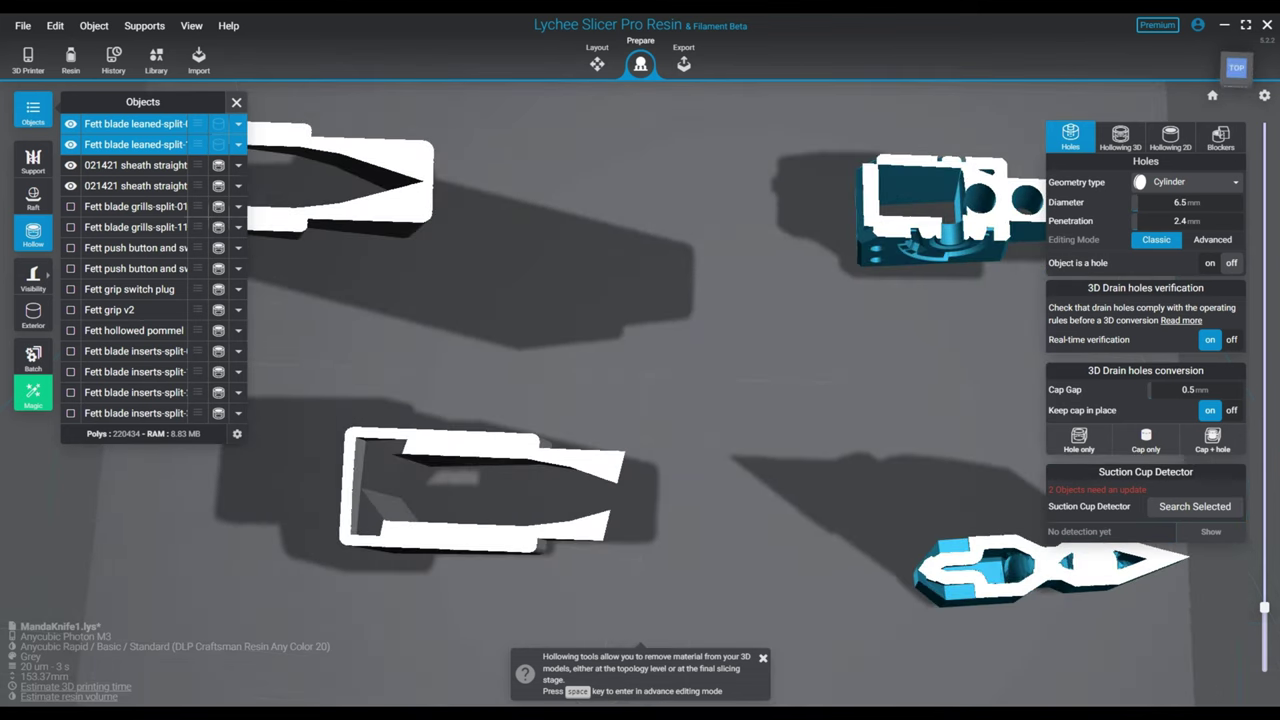
{"action": "middle_click_drag", "start_coordinate": [706, 480], "coordinate": [130, 302]}
{"action": "scroll", "coordinate": [500, 420], "scroll_direction": "up", "scroll_amount": 5}
{"action": "middle_click_drag", "start_coordinate": [335, 368], "coordinate": [669, 430]}
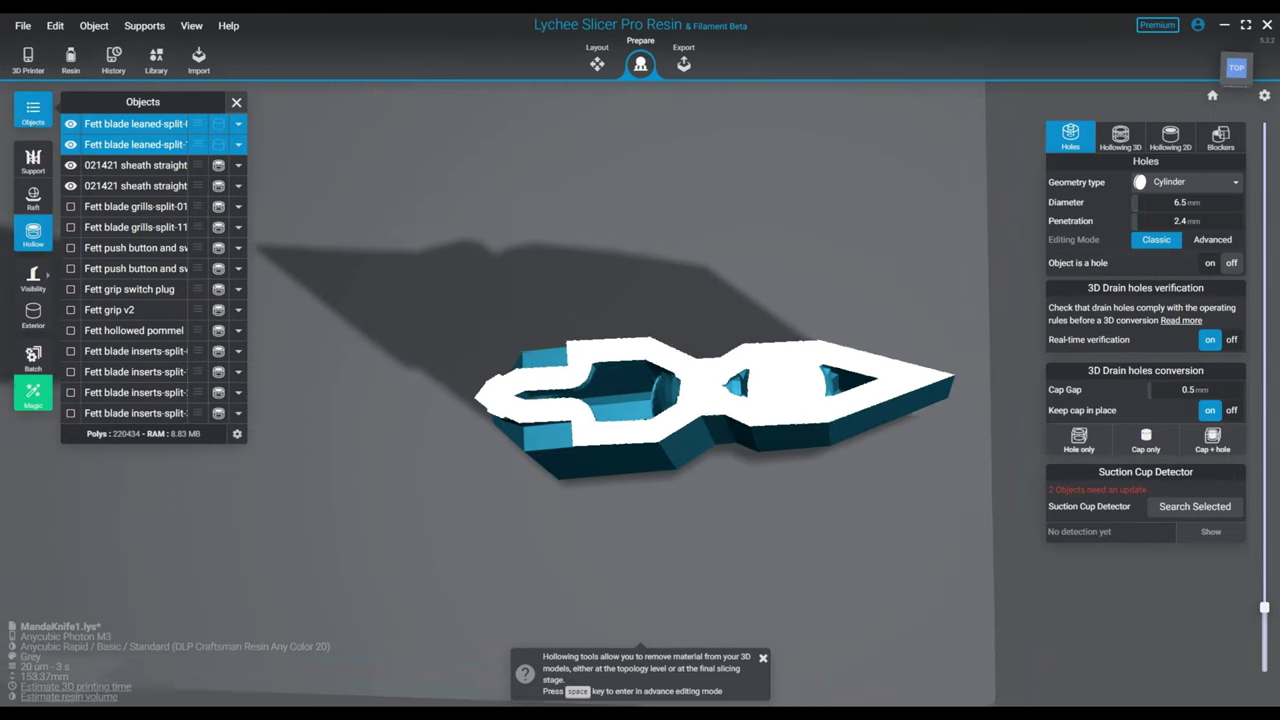
{"action": "scroll", "coordinate": [669, 430], "scroll_direction": "up", "scroll_amount": 3}
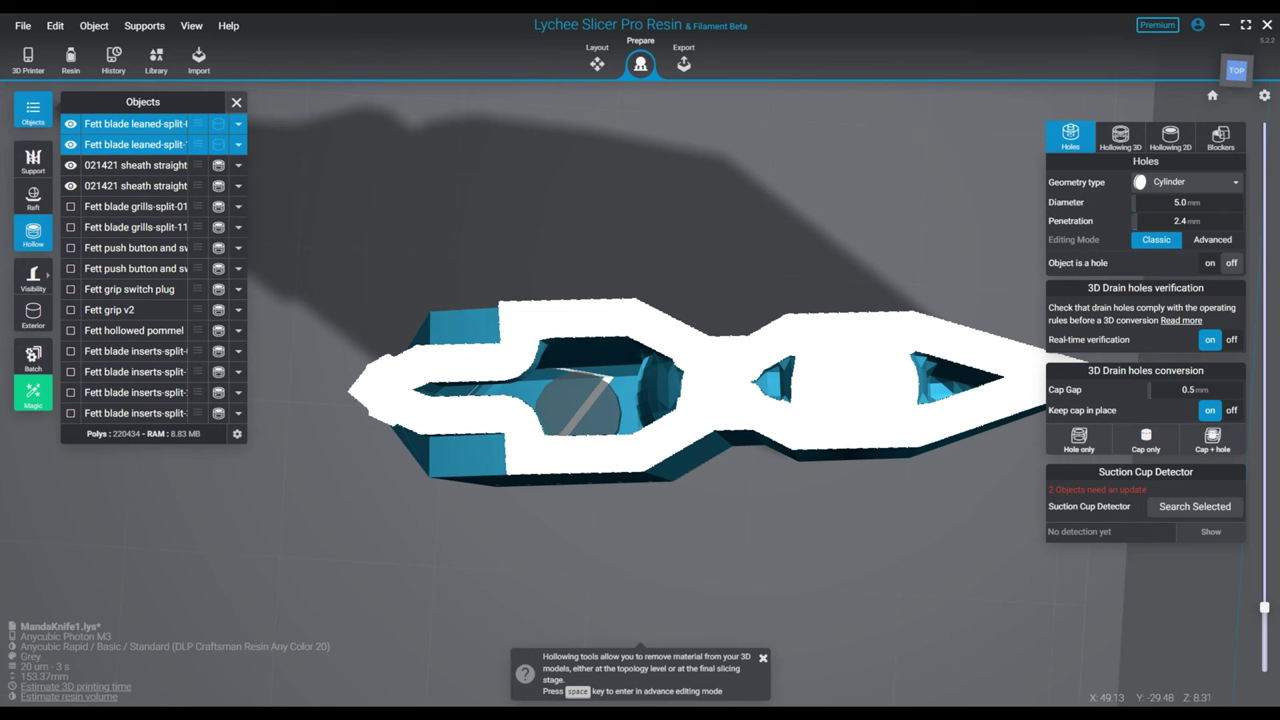
{"action": "right_click_drag", "start_coordinate": [578, 403], "coordinate": [582, 401]}
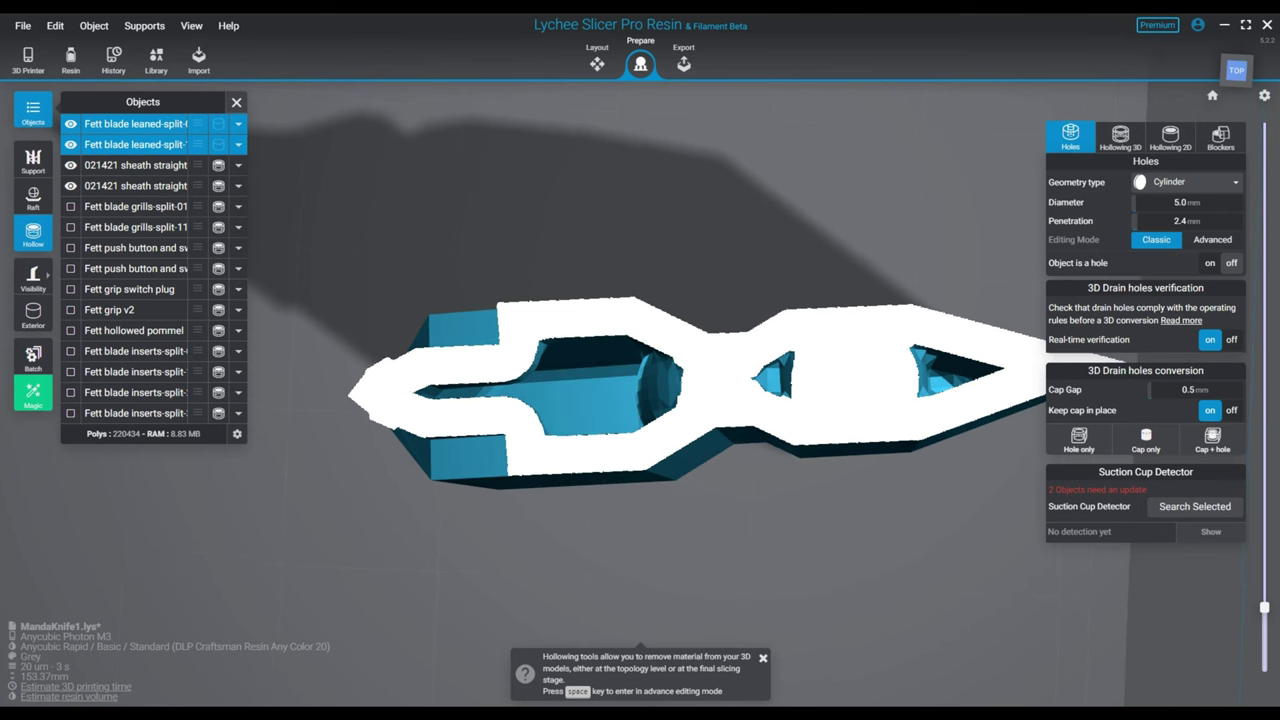
{"action": "left_click_drag", "start_coordinate": [1264, 607], "coordinate": [1264, 622]}
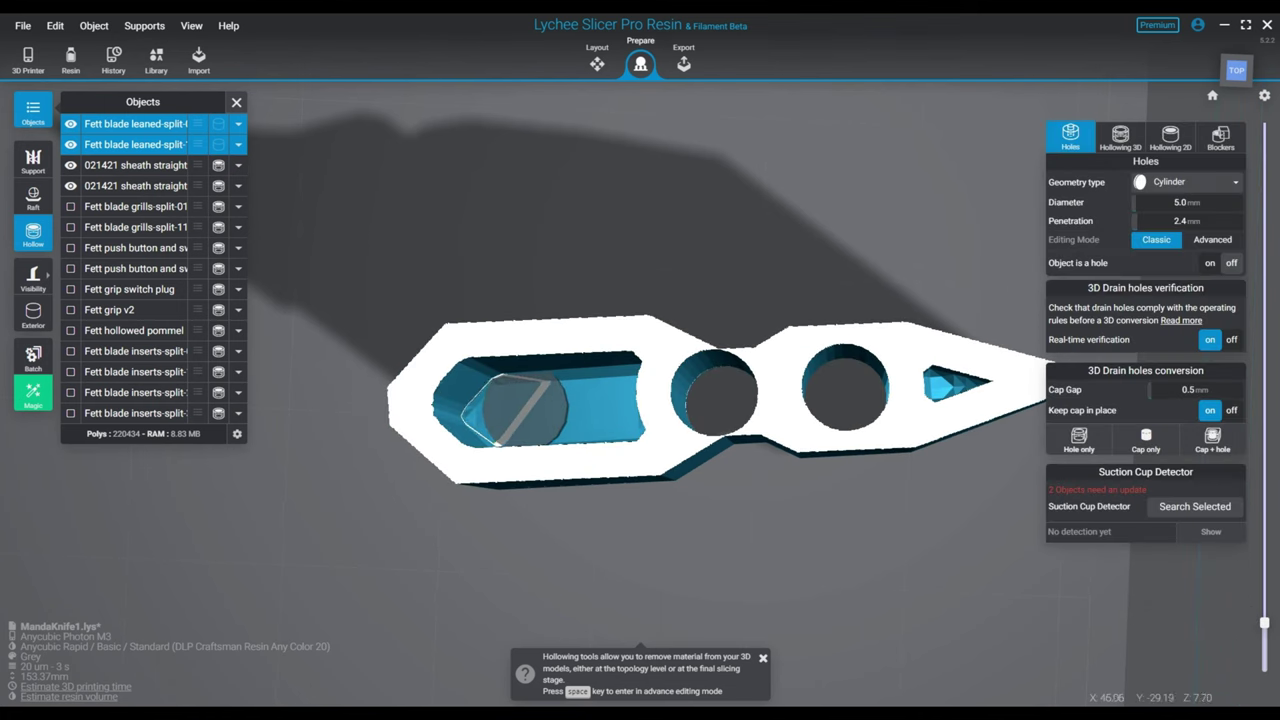
{"action": "left_click", "coordinate": [520, 410]}
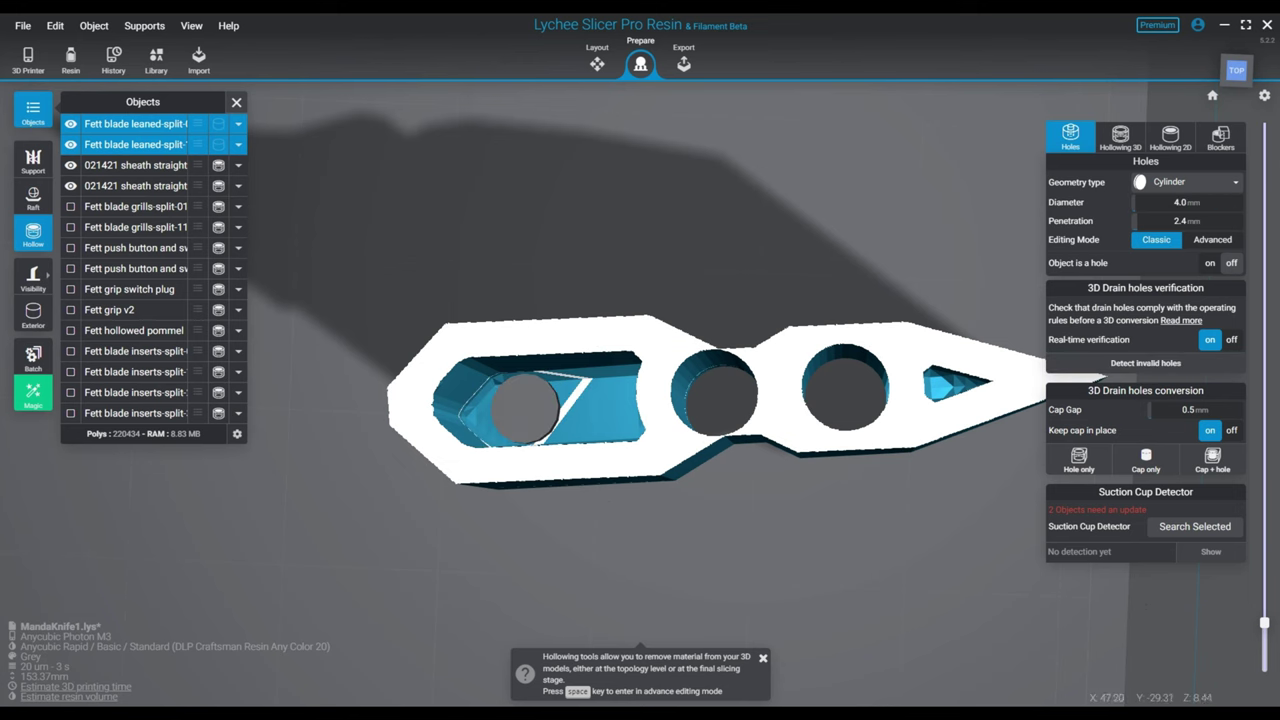
{"action": "right_click_drag", "start_coordinate": [565, 409], "coordinate": [745, 350]}
{"action": "right_click_drag", "start_coordinate": [666, 384], "coordinate": [676, 380]}
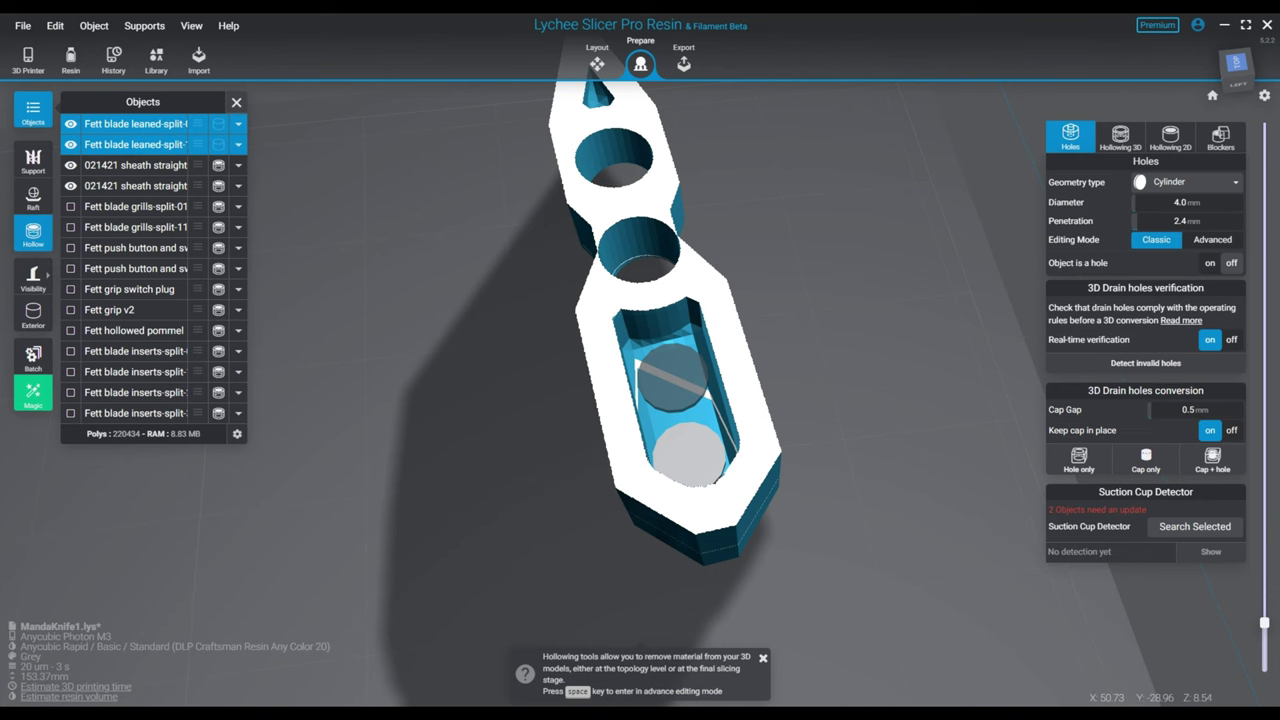
- Try to place two cylindrical drain holes 4.0 mm in diameter from below, one inside each of the blade's round openings
{"action": "right_click_drag", "start_coordinate": [676, 376], "coordinate": [517, 428]}
{"action": "middle_click_drag", "start_coordinate": [517, 428], "coordinate": [284, 448]}
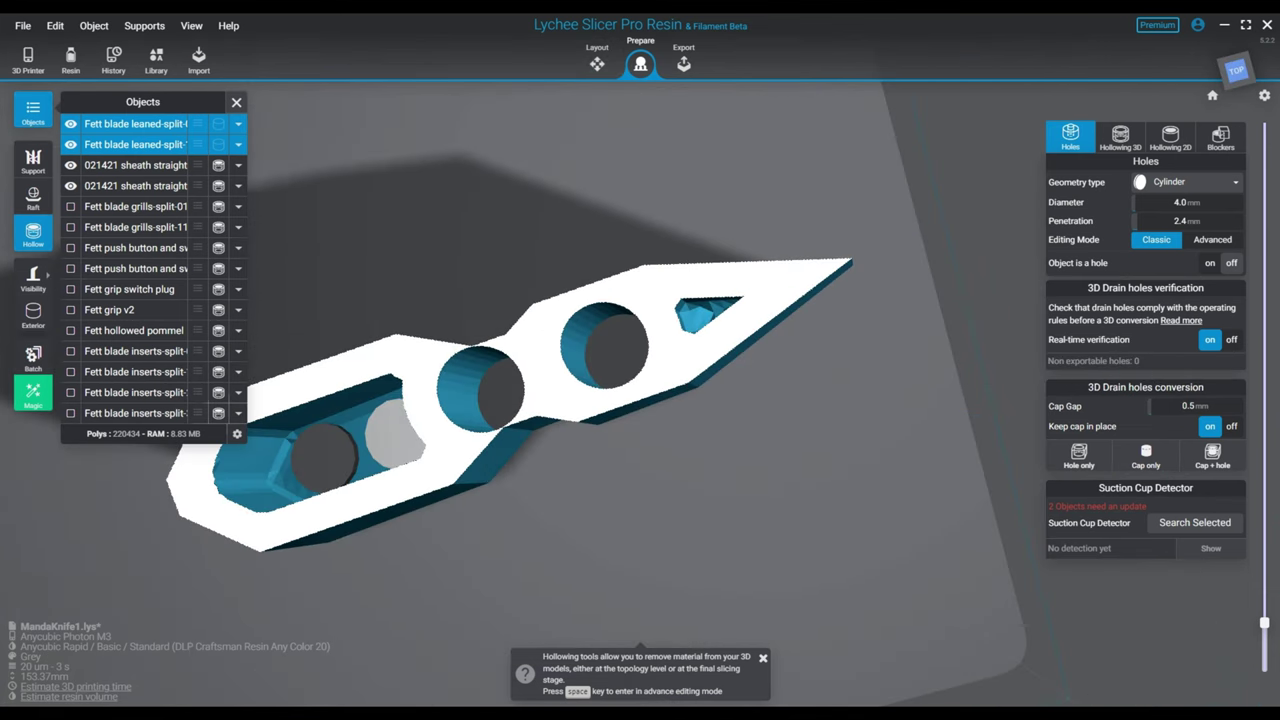
{"action": "mouse_move", "coordinate": [284, 448]}
{"action": "right_mouse_down"}
{"action": "mouse_move", "coordinate": [302, 450]}
{"action": "mouse_move", "coordinate": [274, 444]}
{"action": "right_mouse_up"}
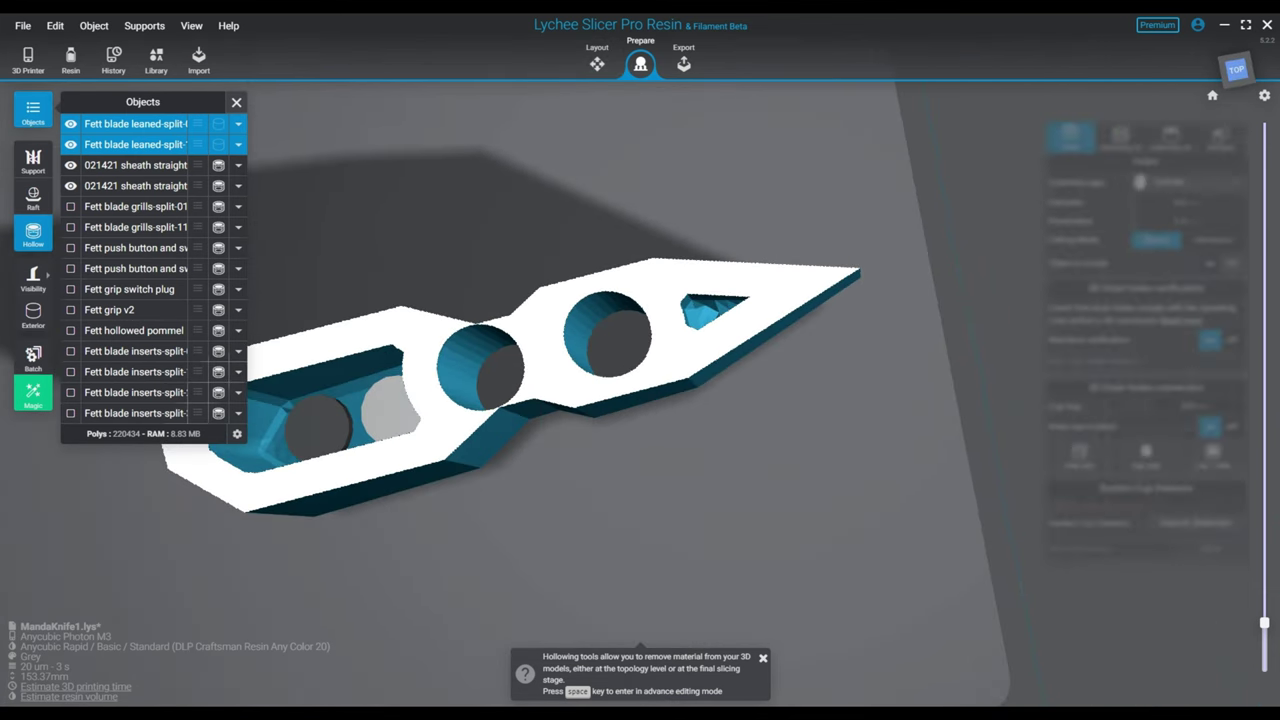
{"action": "left_click_drag", "start_coordinate": [1264, 623], "coordinate": [1264, 600]}
{"action": "right_click_drag", "start_coordinate": [690, 500], "coordinate": [690, 240]}
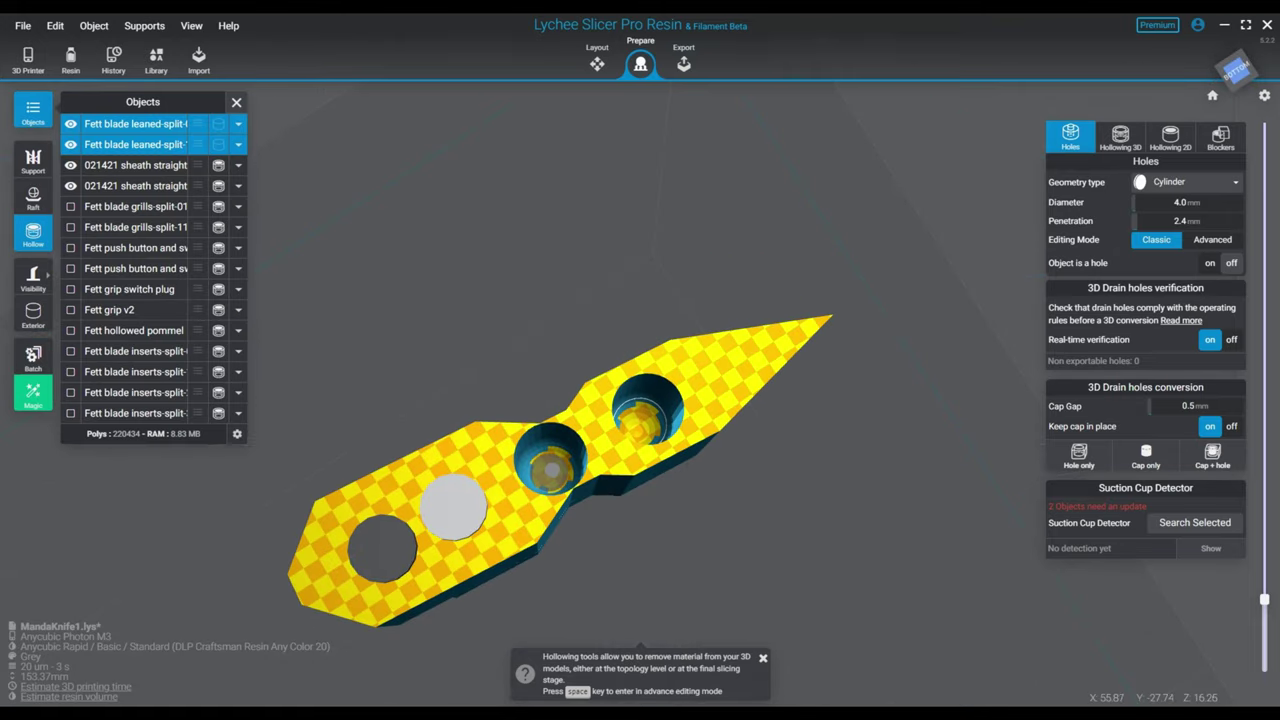
{"action": "left_click", "coordinate": [453, 507]}
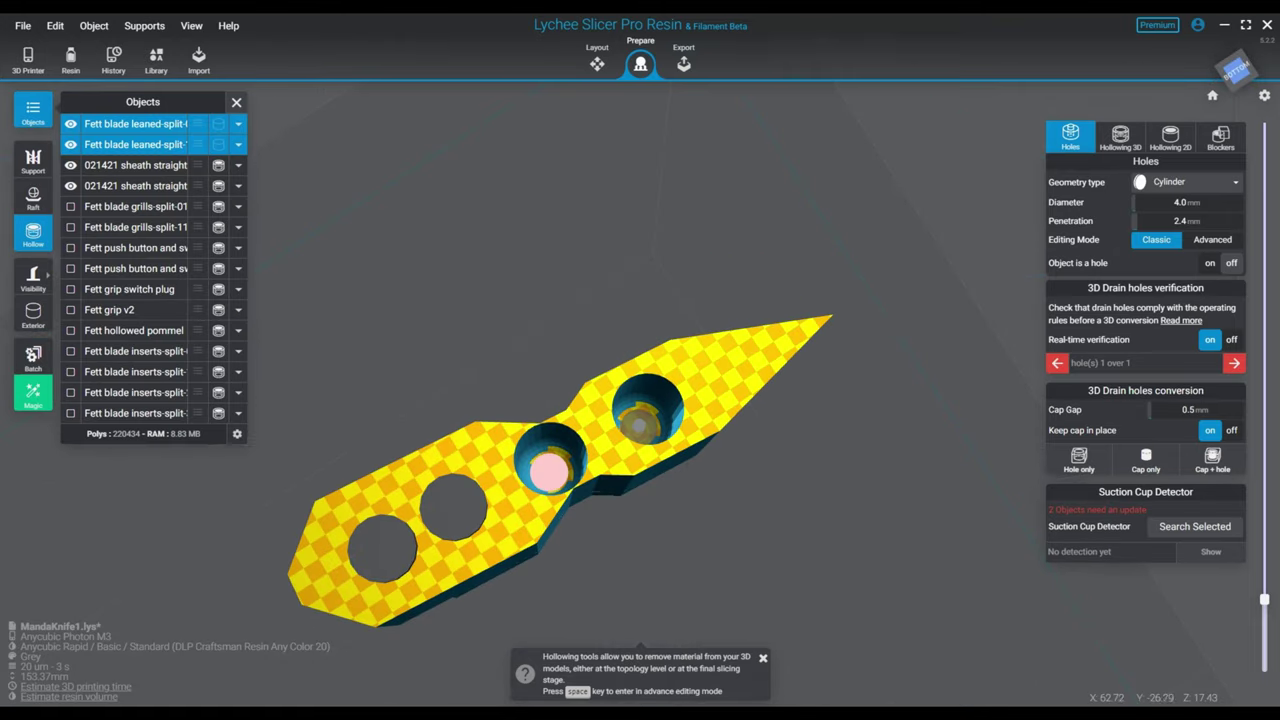
{"action": "left_click", "coordinate": [639, 425]}
{"action": "right_click_drag", "start_coordinate": [630, 375], "coordinate": [685, 590]}
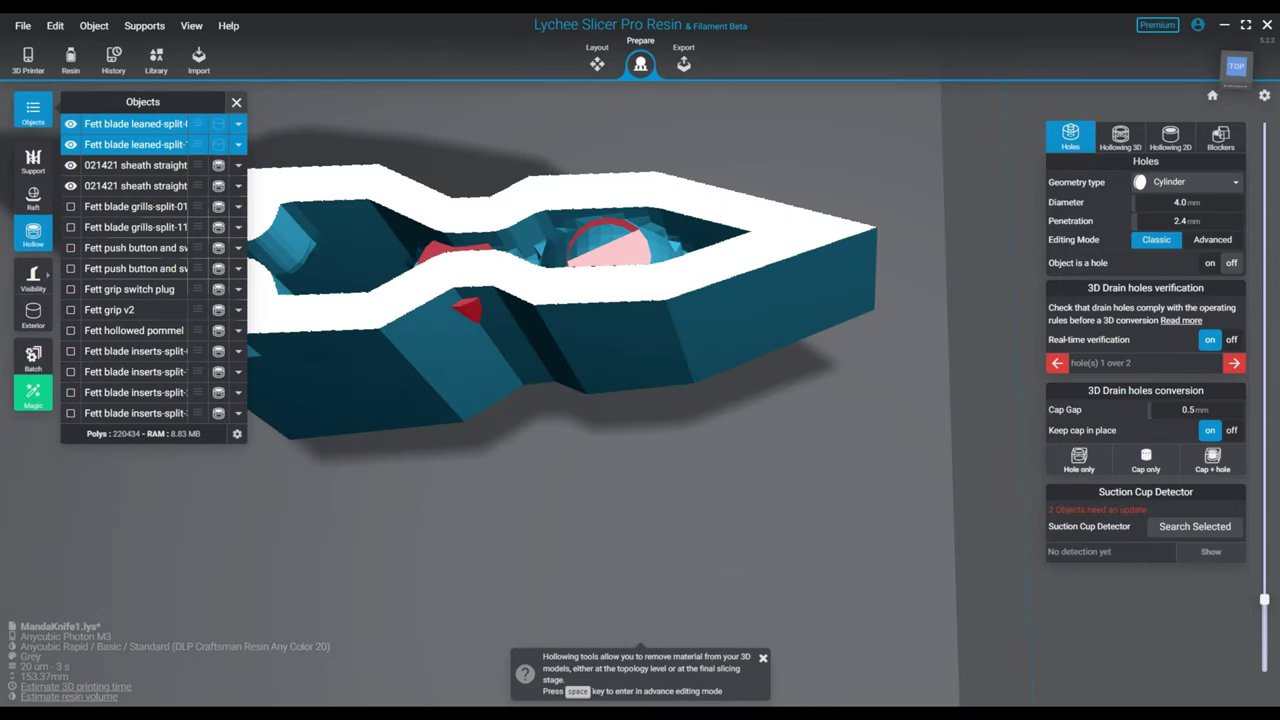
{"action": "key", "text": "space"}
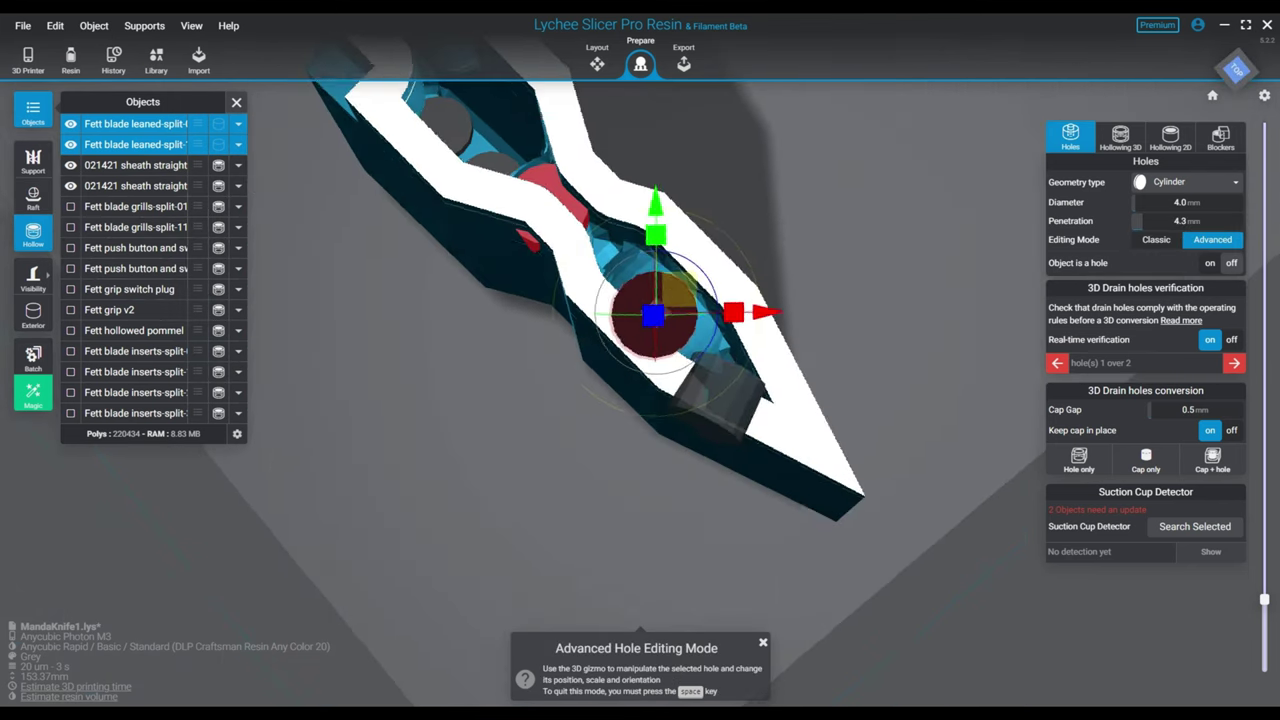
{"action": "key", "text": "space"}
{"action": "key", "text": "Delete"}
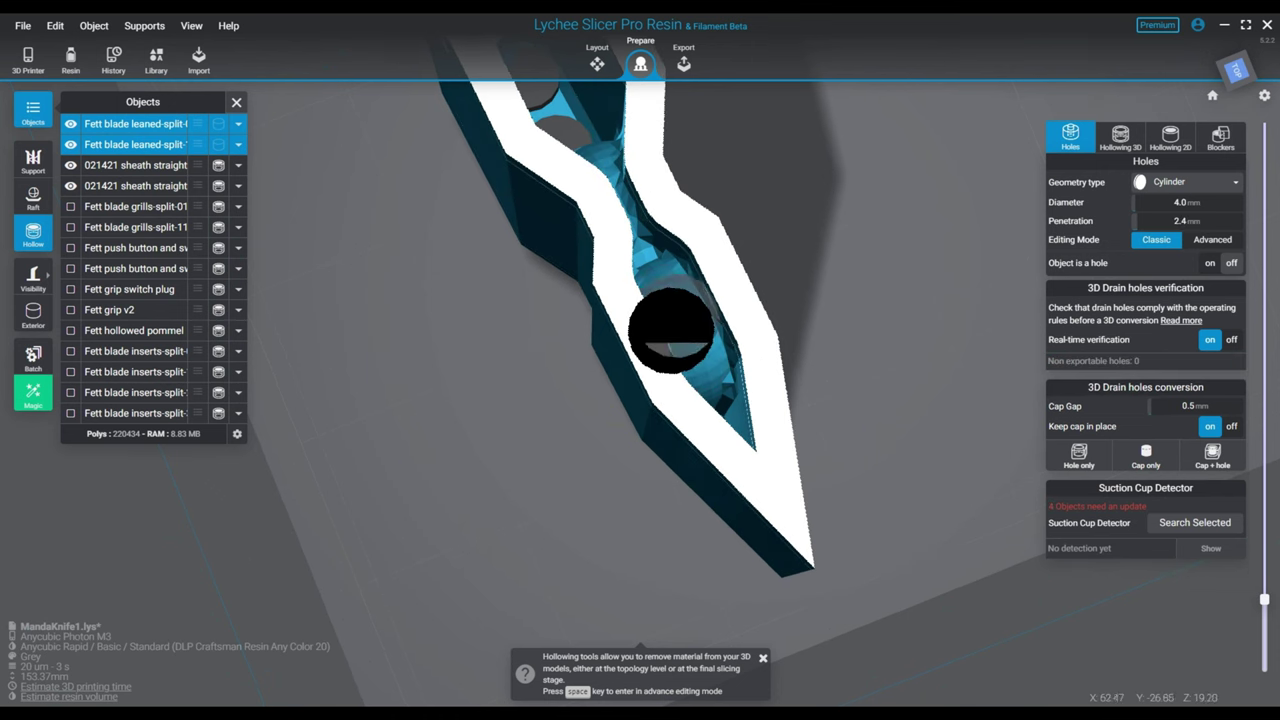
- Examine the blade's hollow cavities from several sides at layers around 752 to 1174 in the layer preview
{"action": "mouse_move", "coordinate": [1264, 599]}
{"action": "left_mouse_down"}
{"action": "mouse_move", "coordinate": [1264, 582]}
{"action": "mouse_move", "coordinate": [1264, 617]}
{"action": "left_mouse_up"}
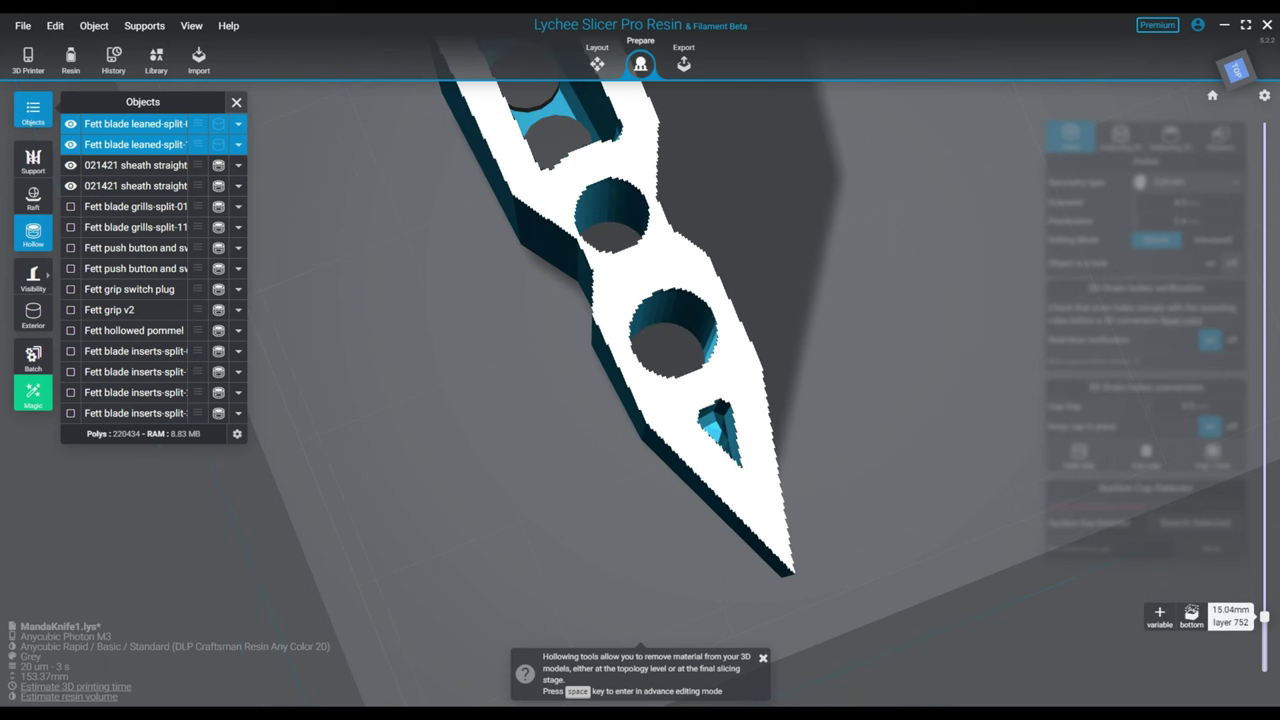
{"action": "left_click_drag", "start_coordinate": [1265, 631], "coordinate": [1264, 587]}
{"action": "scroll", "coordinate": [700, 360], "scroll_direction": "down", "scroll_amount": 5}
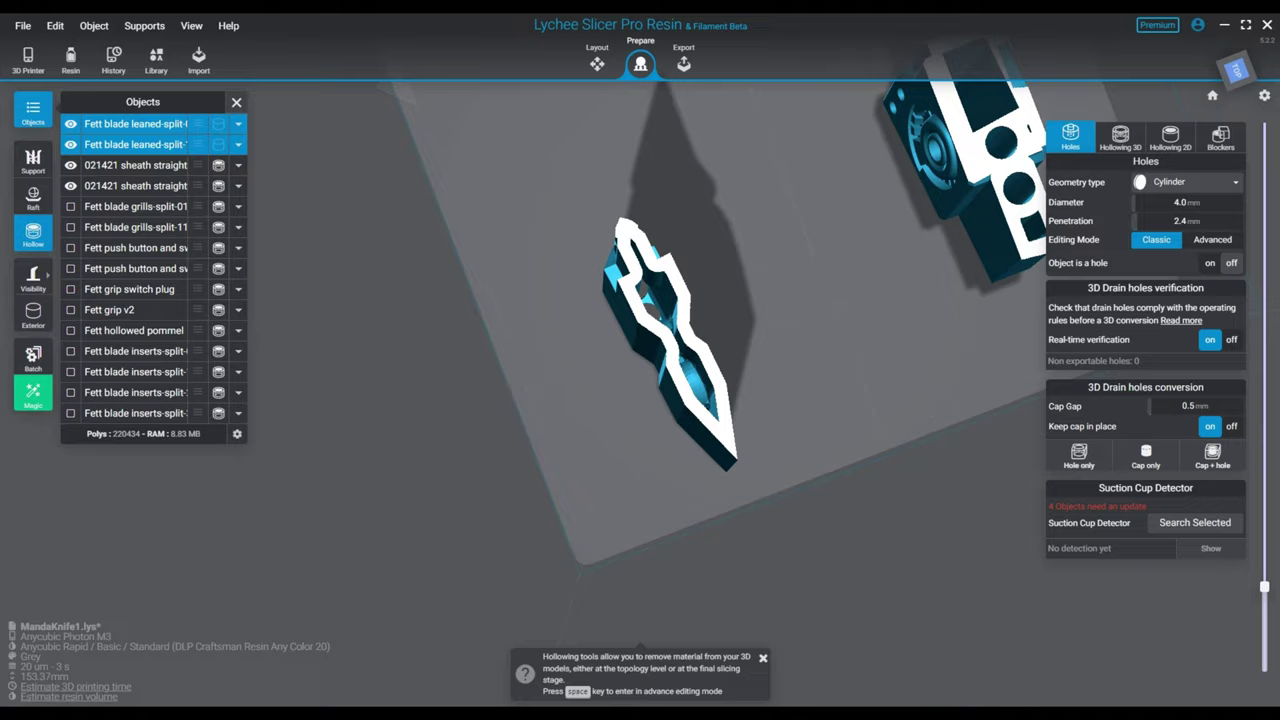
{"action": "right_click_drag", "start_coordinate": [800, 400], "coordinate": [650, 353]}
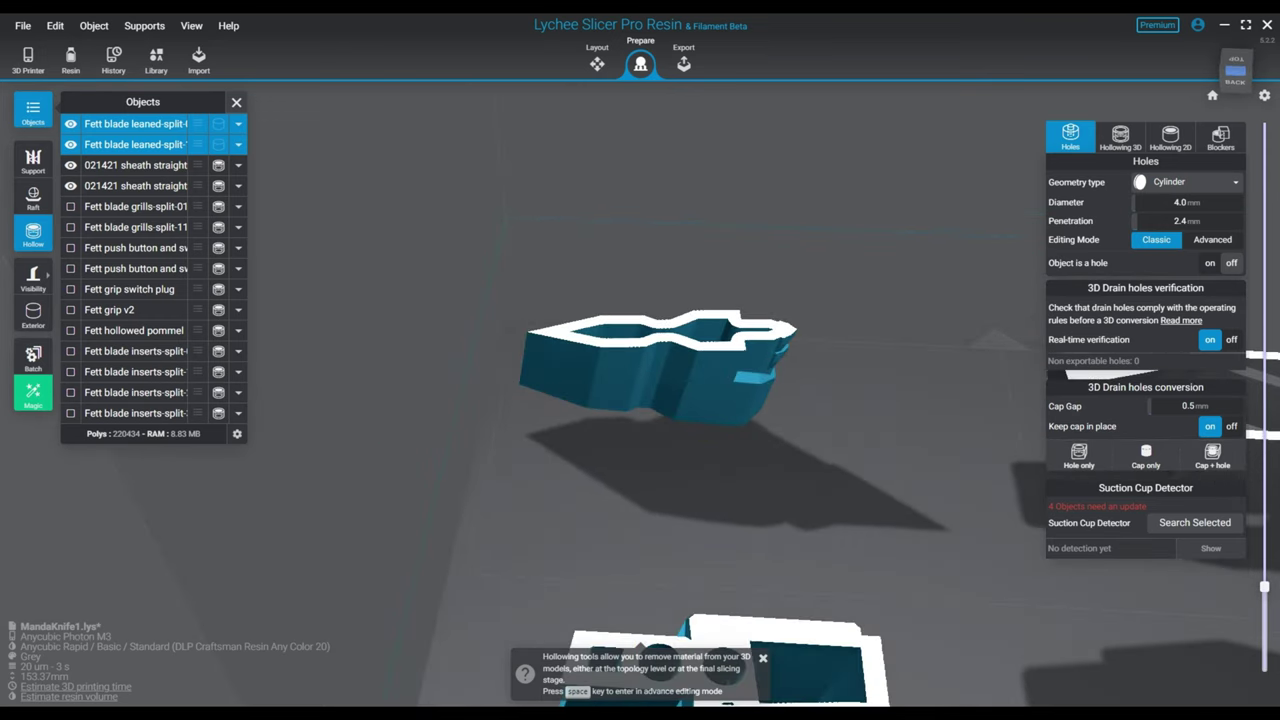
{"action": "middle_click_drag", "start_coordinate": [650, 560], "coordinate": [560, 300]}
{"action": "right_click_drag", "start_coordinate": [560, 300], "coordinate": [778, 358]}
{"action": "scroll", "coordinate": [609, 320], "scroll_direction": "down", "scroll_amount": 5}
{"action": "key", "text": "space"}
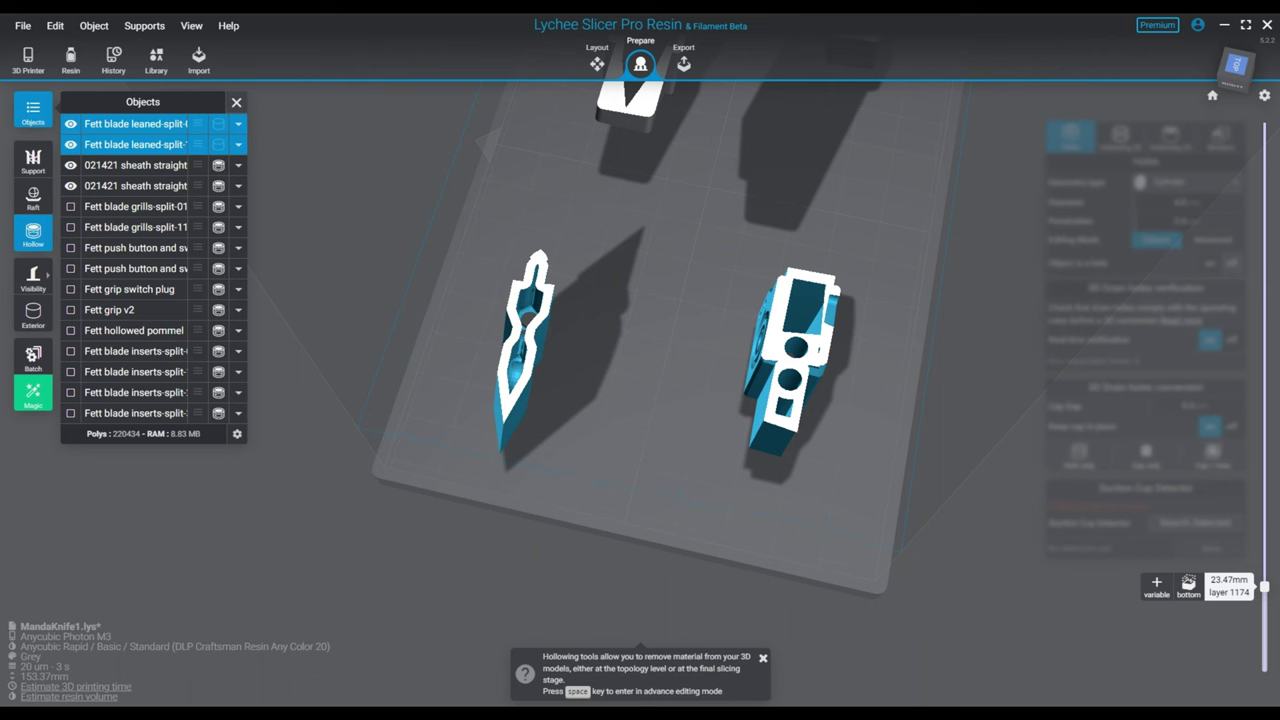
- Examine the blade and sheath cross-sections at higher layers up to full height, including a front view of the parts
{"action": "left_click_drag", "start_coordinate": [1265, 587], "coordinate": [1265, 328]}
{"action": "middle_click_drag", "start_coordinate": [900, 330], "coordinate": [906, 558]}
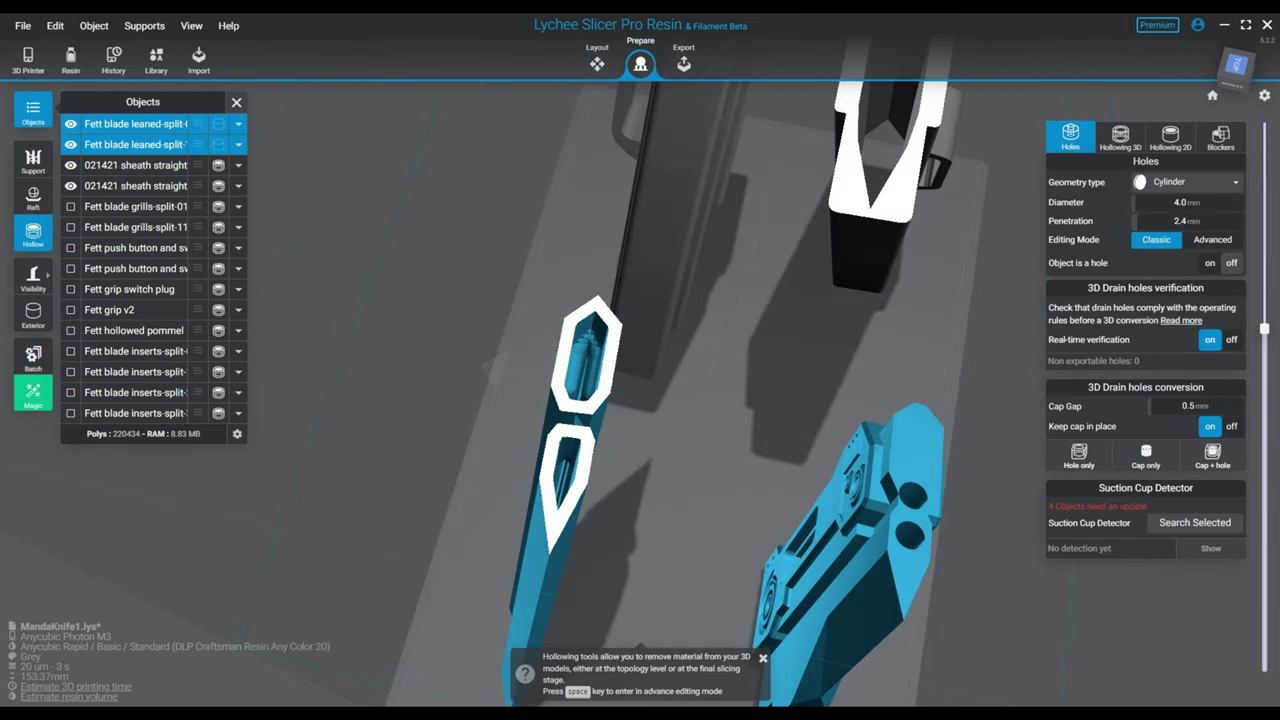
{"action": "left_click_drag", "start_coordinate": [1264, 328], "coordinate": [1264, 170]}
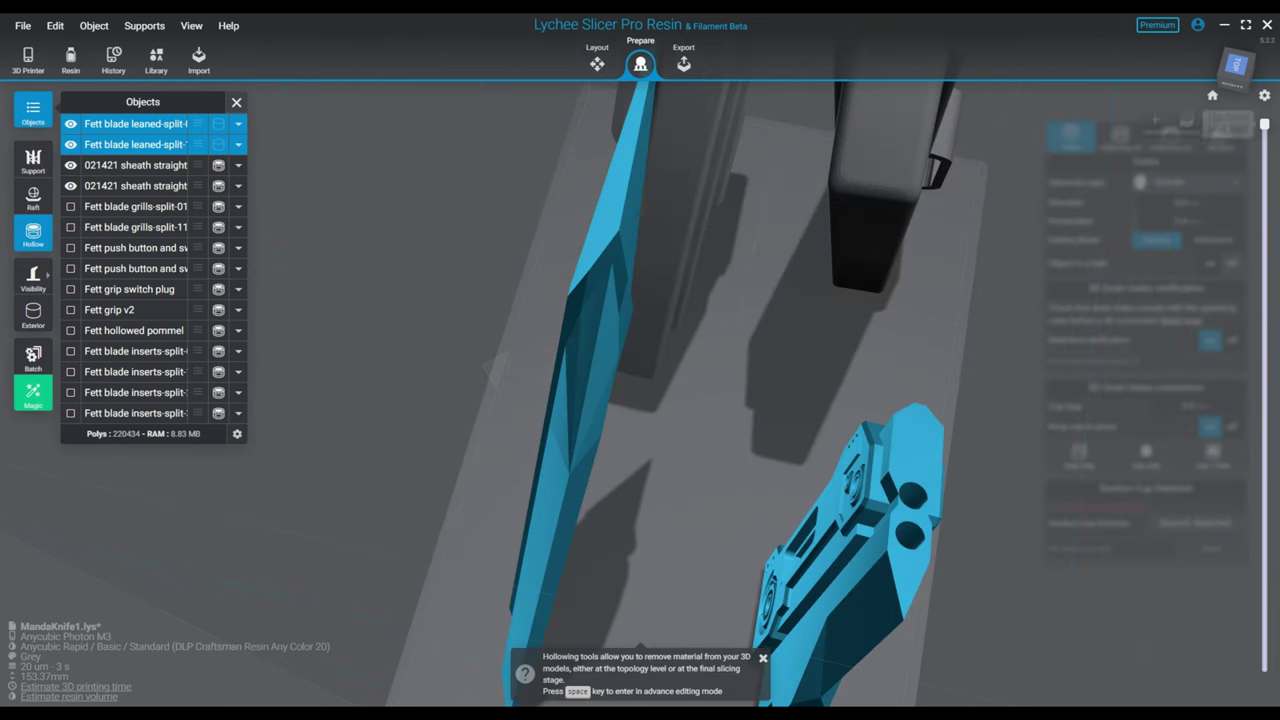
{"action": "right_click_drag", "start_coordinate": [700, 450], "coordinate": [785, 335]}
{"action": "middle_click_drag", "start_coordinate": [785, 335], "coordinate": [795, 475]}
{"action": "right_click_drag", "start_coordinate": [795, 475], "coordinate": [815, 490]}
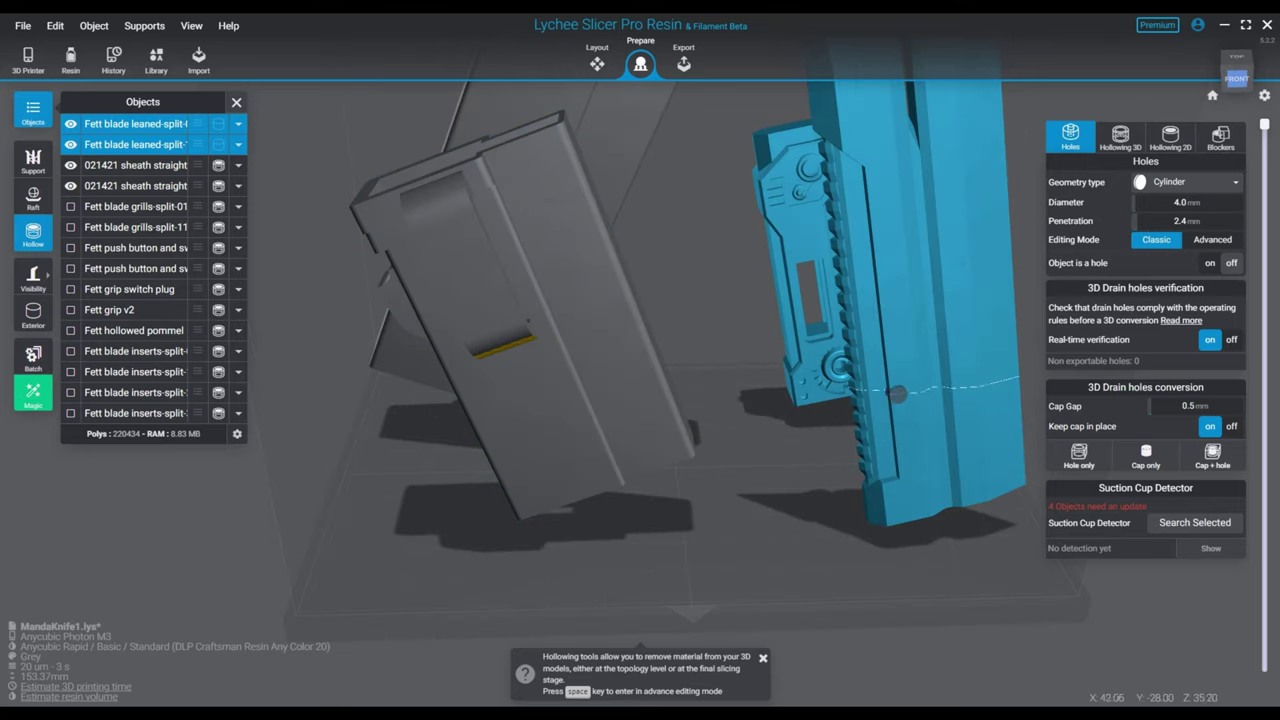
- Select all four blade, handle and sheath parts and run the suction cup detector on the selection
{"action": "scroll", "coordinate": [897, 394], "scroll_direction": "down", "scroll_amount": 3}
{"action": "left_click_drag", "start_coordinate": [353, 187], "coordinate": [990, 592]}
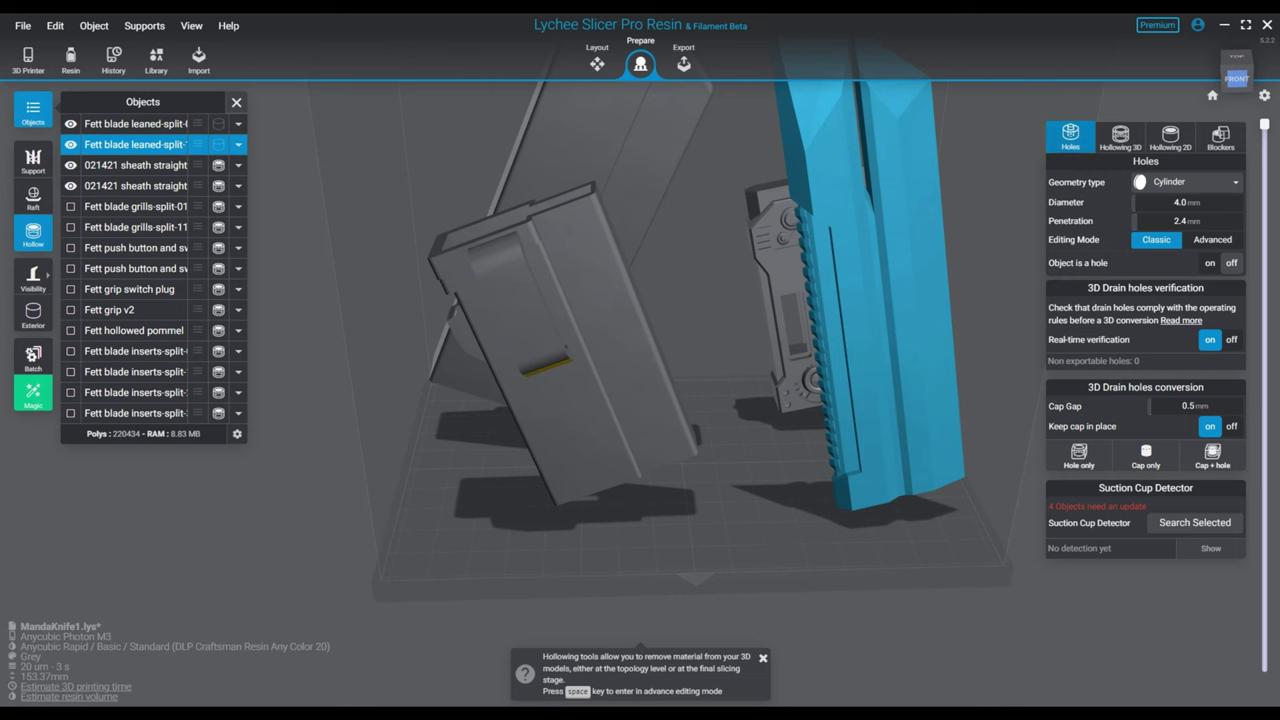
{"action": "scroll", "coordinate": [714, 456], "scroll_direction": "down", "scroll_amount": 2}
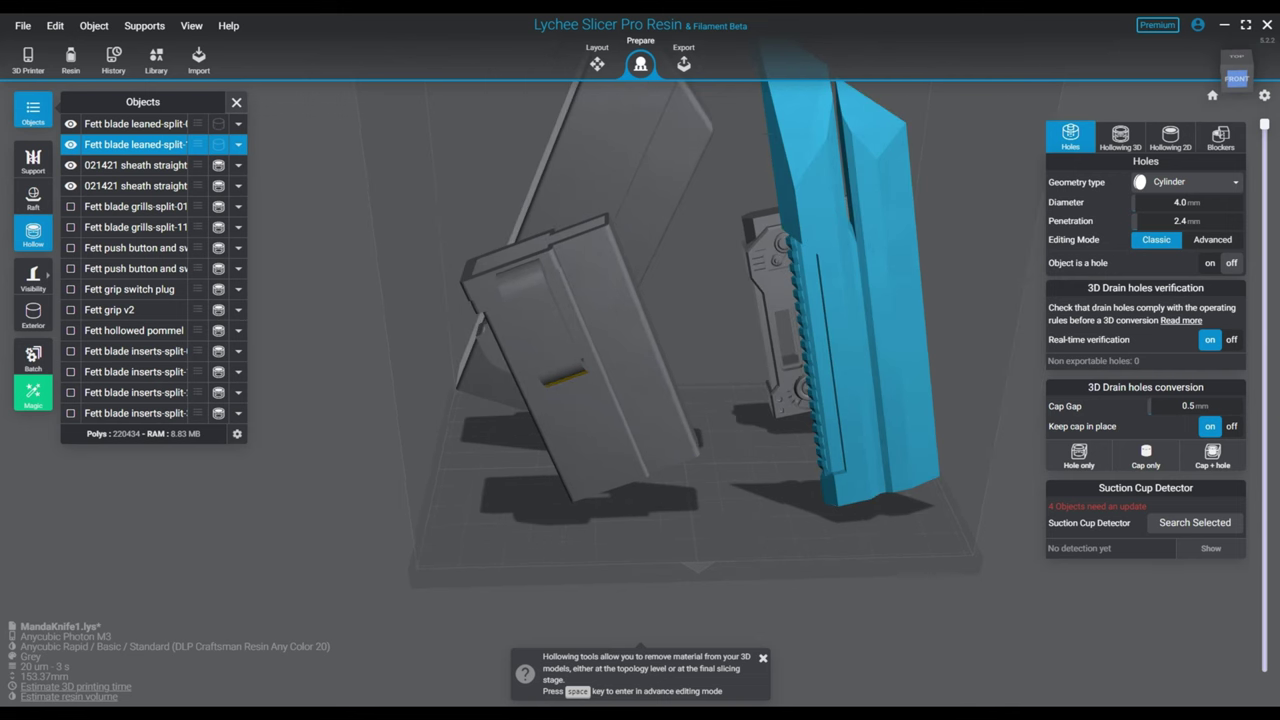
{"action": "left_click", "coordinate": [1120, 138]}
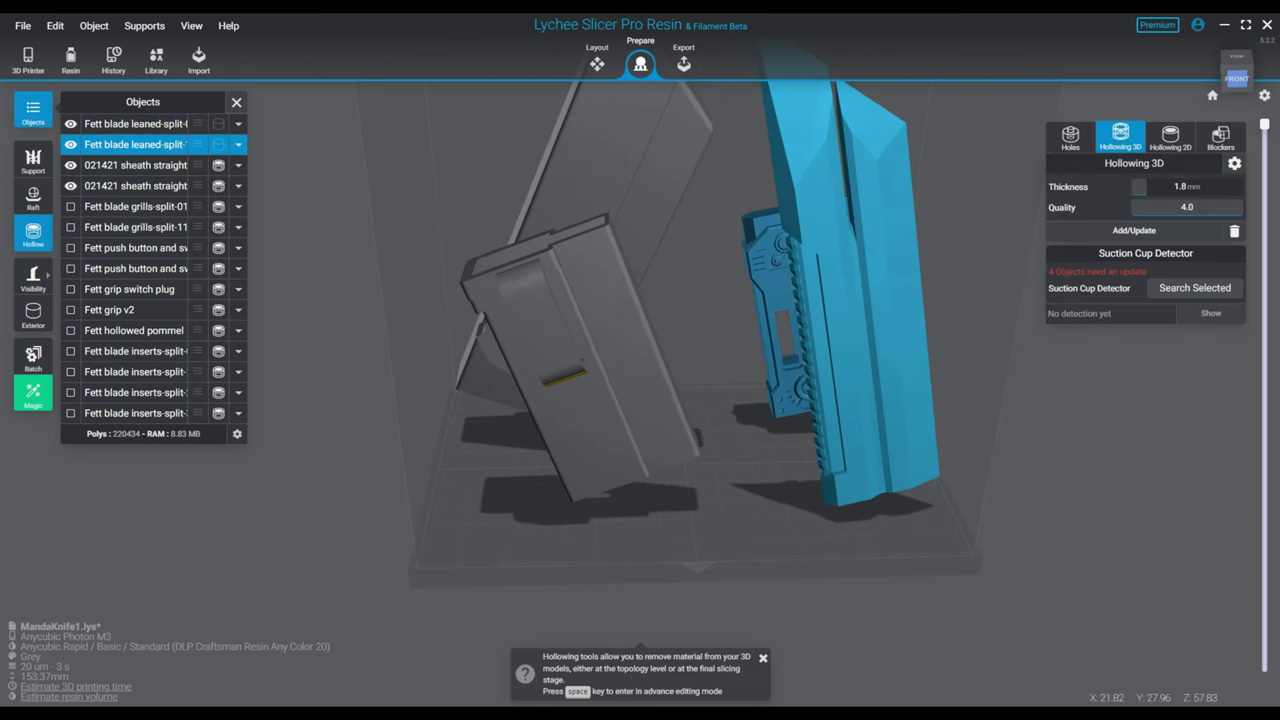
{"action": "left_click_drag", "start_coordinate": [416, 172], "coordinate": [980, 472]}
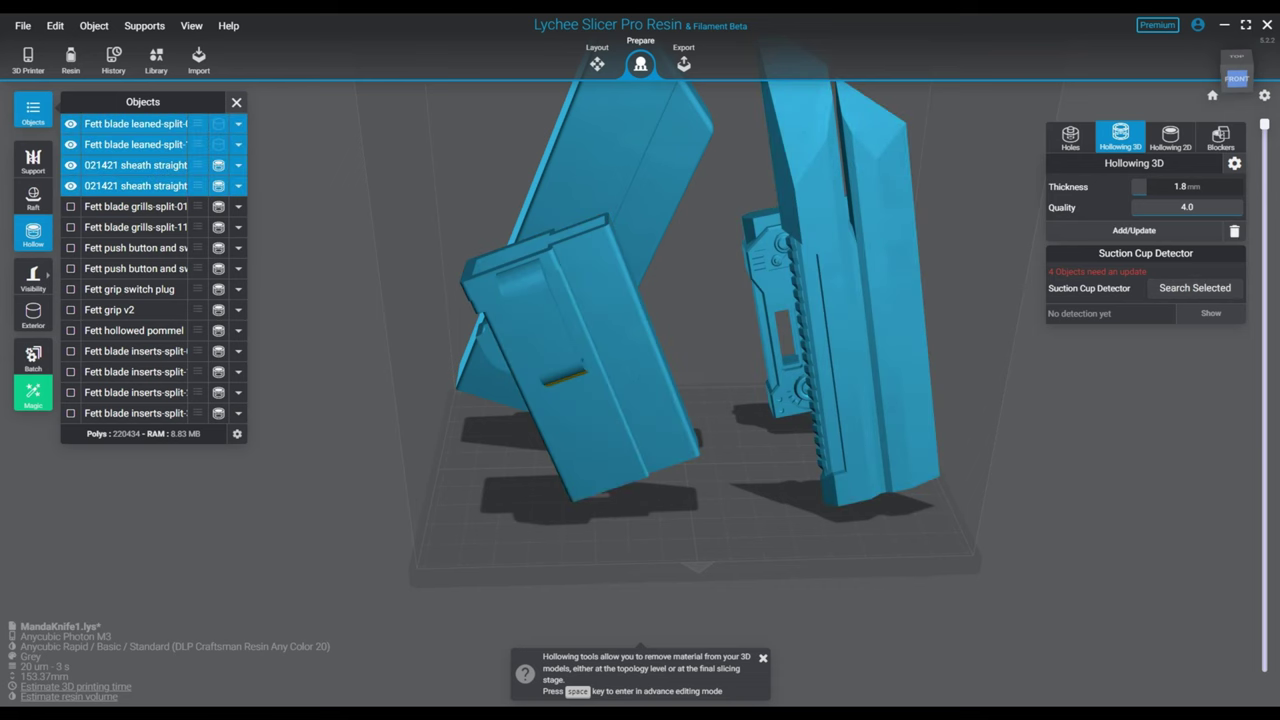
{"action": "left_click", "coordinate": [1195, 288]}
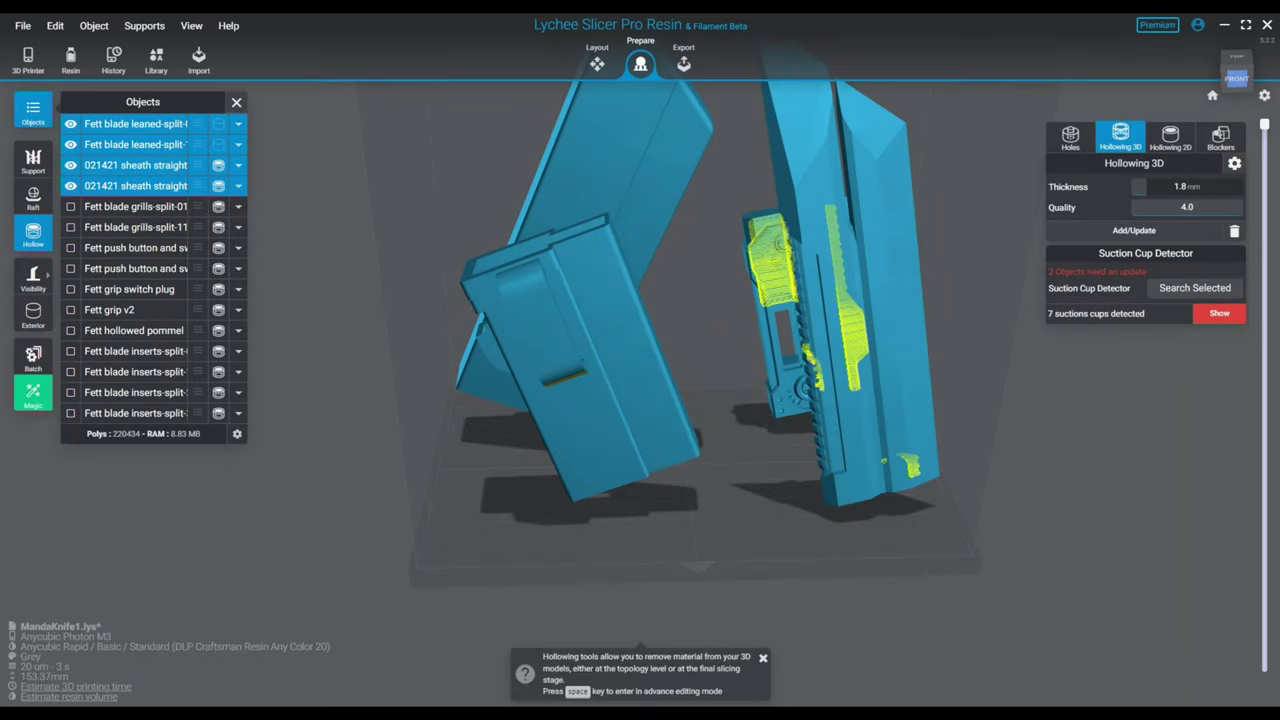
- Examine the highlighted suction cups from behind and above with the layer preview lowered to layer 2679
{"action": "right_click_drag", "start_coordinate": [800, 380], "coordinate": [440, 470]}
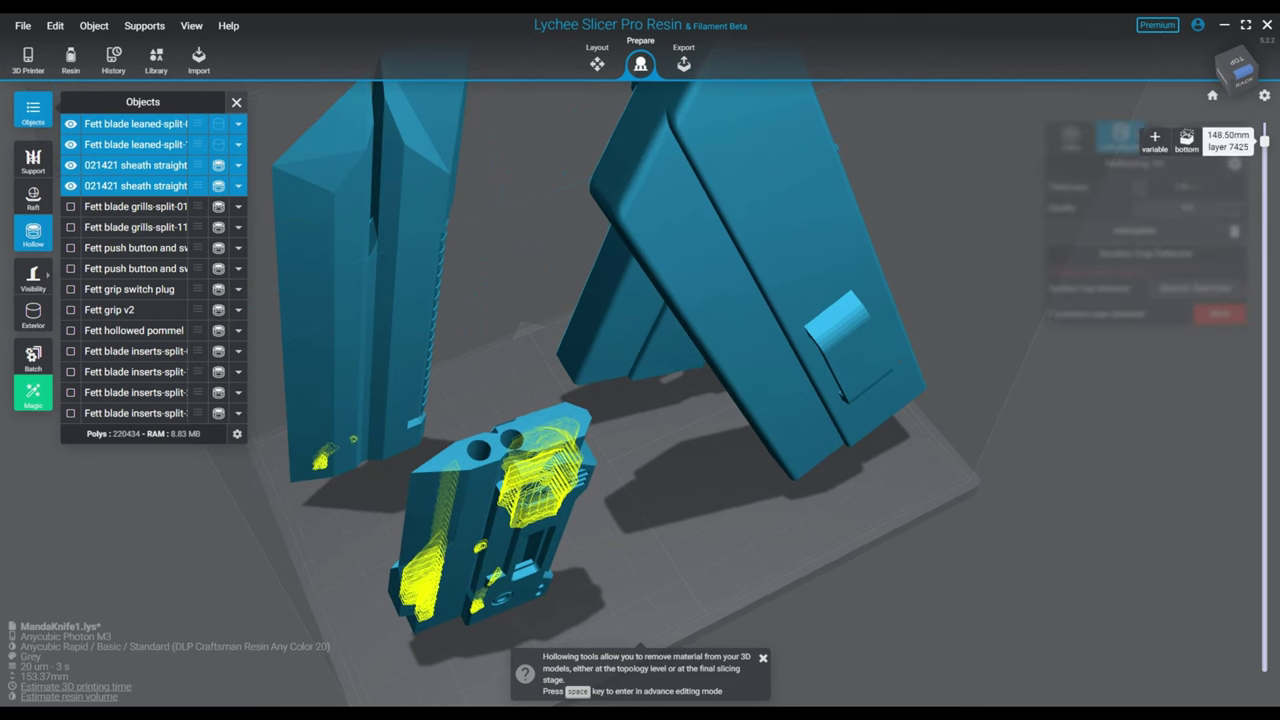
{"action": "left_click_drag", "start_coordinate": [1264, 141], "coordinate": [1264, 479]}
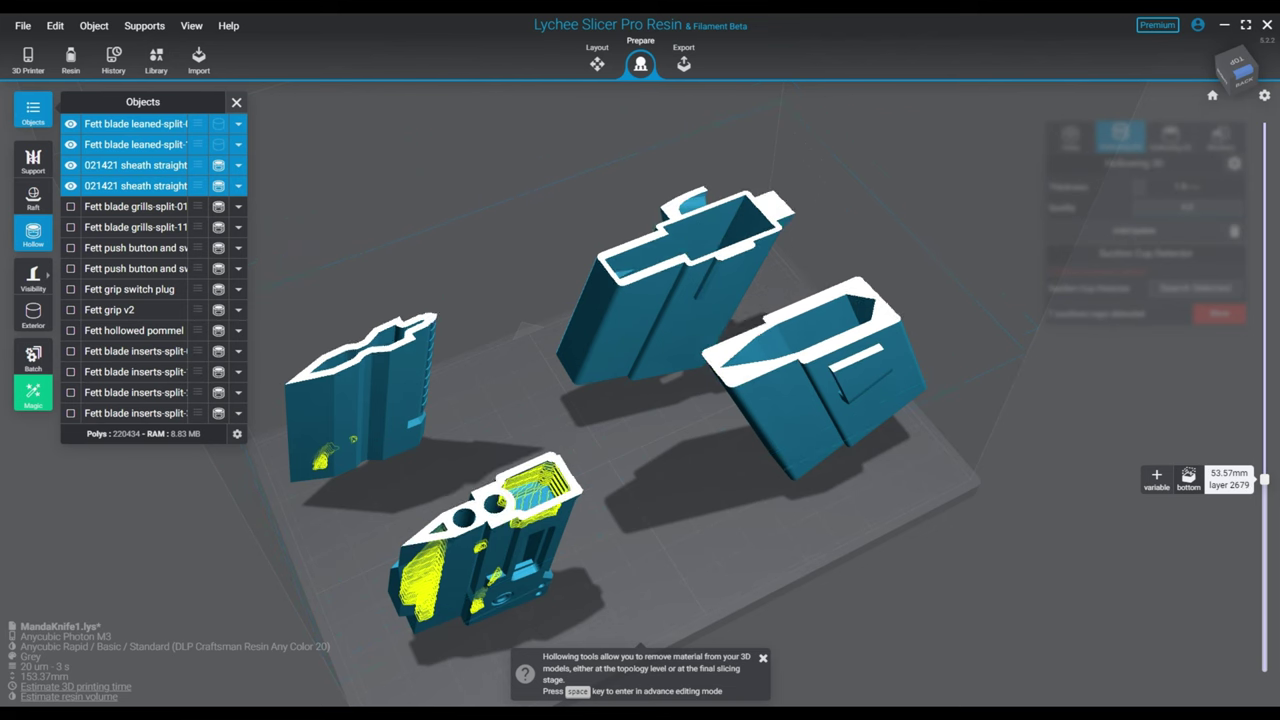
{"action": "right_click_drag", "start_coordinate": [660, 400], "coordinate": [628, 450]}
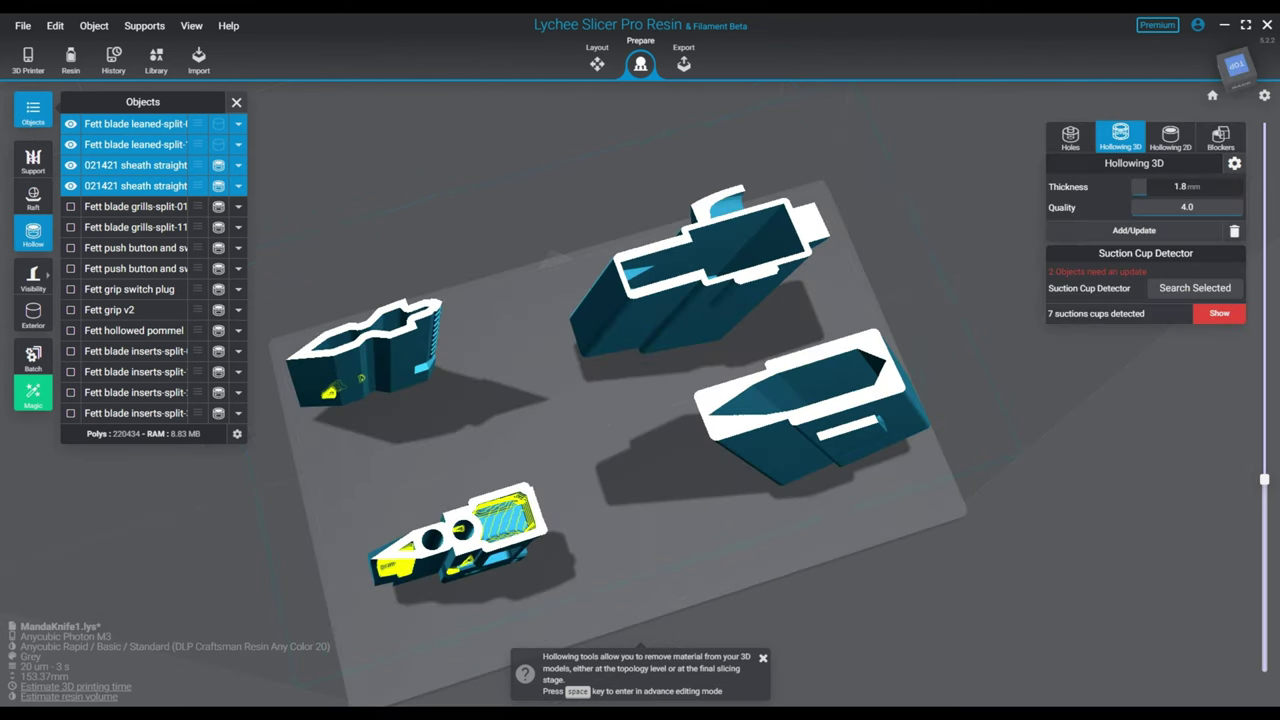
- Place two cylindrical drain holes 4.0 mm in diameter with 2.4 mm penetration side by side inside the handle's large rectangular cavity
{"action": "left_click", "coordinate": [1070, 137]}
{"action": "scroll", "coordinate": [505, 515], "scroll_direction": "up", "scroll_amount": 3}
{"action": "middle_click_drag", "start_coordinate": [505, 515], "coordinate": [575, 250]}
{"action": "scroll", "coordinate": [575, 250], "scroll_direction": "up", "scroll_amount": 2}
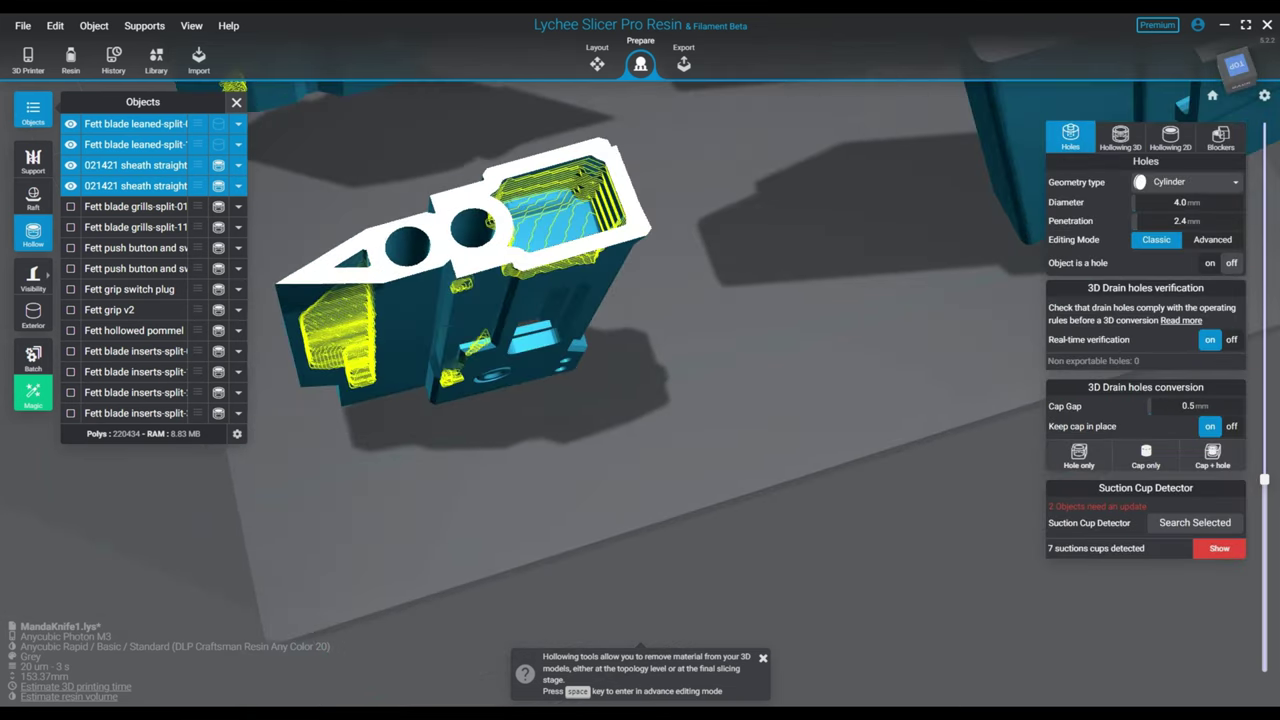
{"action": "right_click_drag", "start_coordinate": [590, 400], "coordinate": [560, 345]}
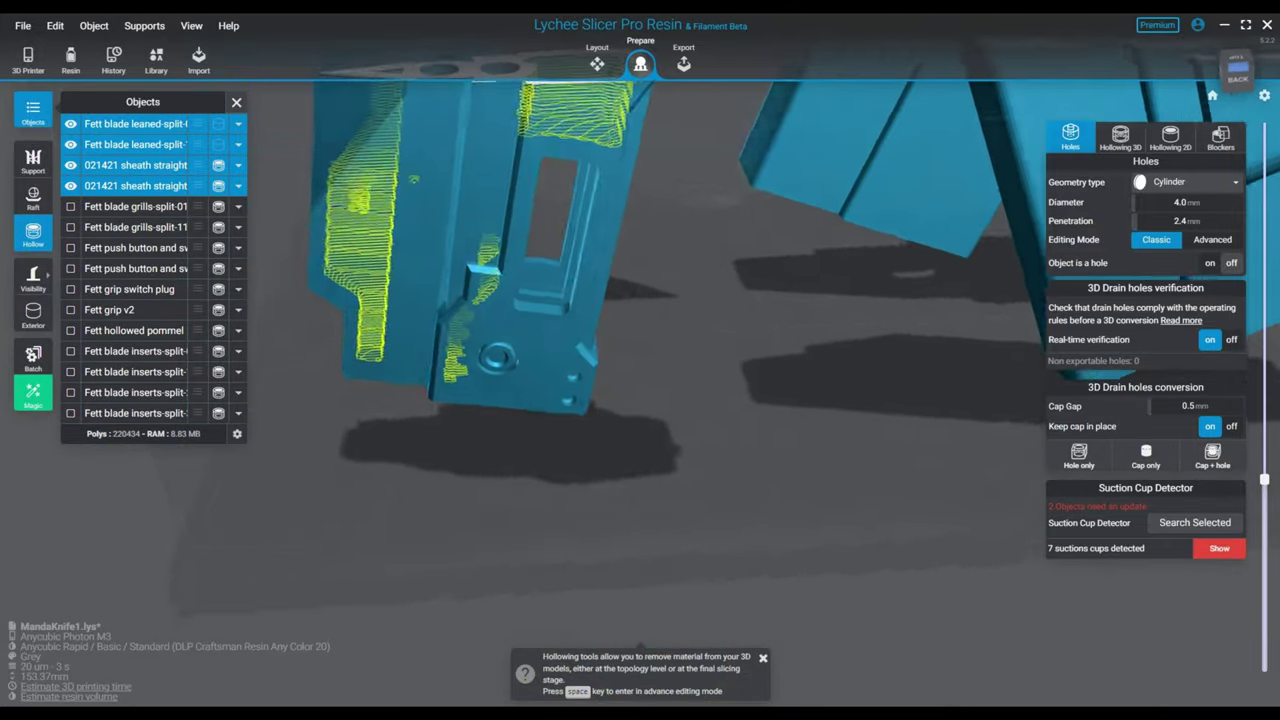
{"action": "right_click_drag", "start_coordinate": [560, 275], "coordinate": [590, 348]}
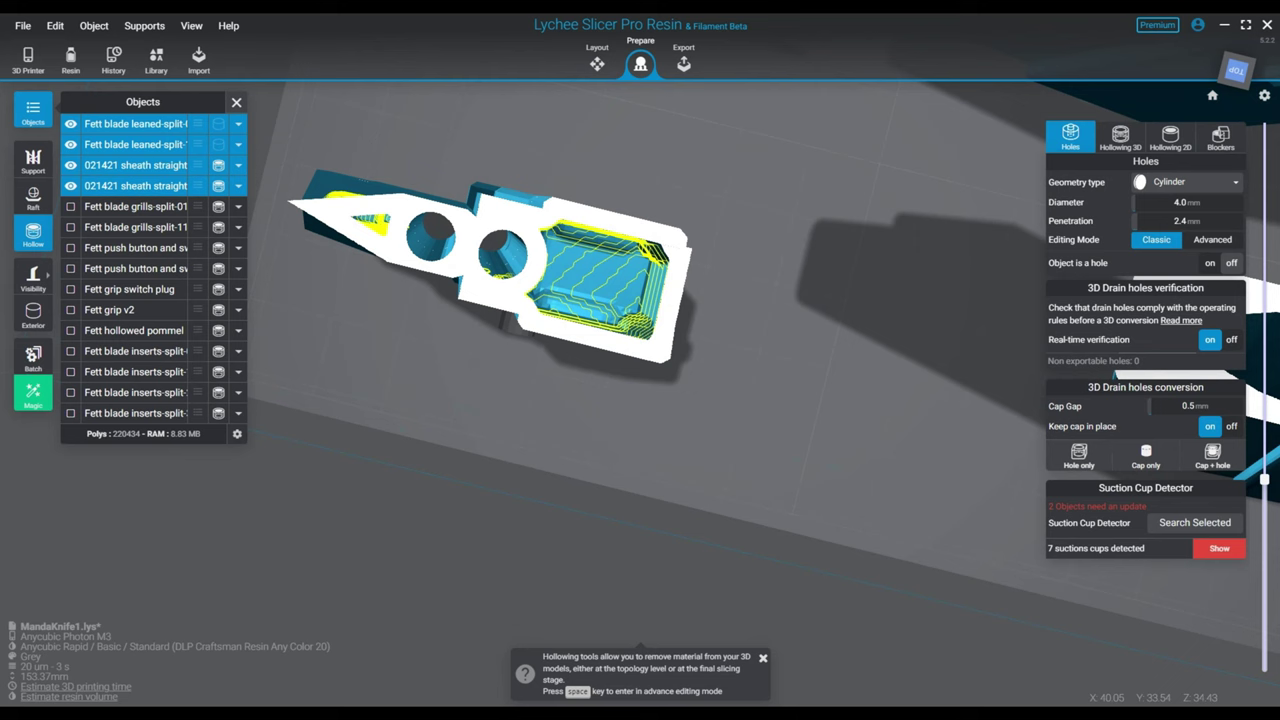
{"action": "left_click", "coordinate": [567, 268]}
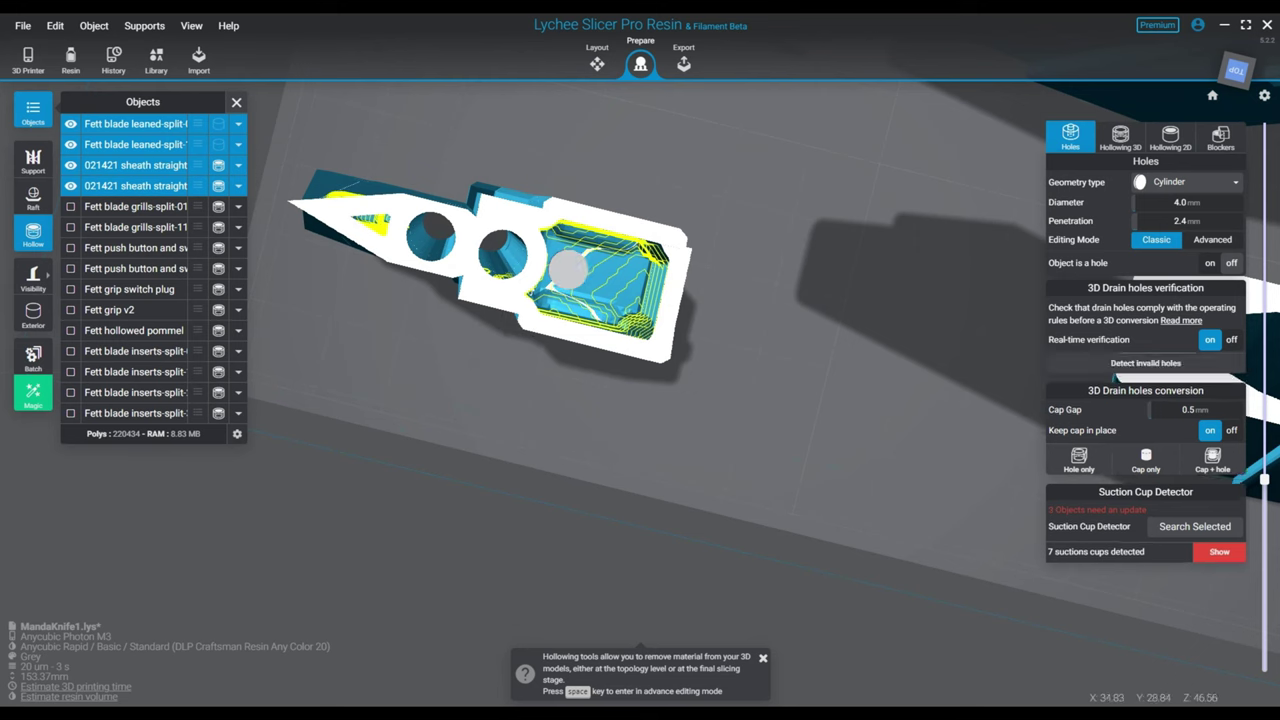
{"action": "left_click", "coordinate": [619, 280]}
{"action": "mouse_move", "coordinate": [622, 282]}
{"action": "right_mouse_down"}
{"action": "mouse_move", "coordinate": [595, 105]}
{"action": "mouse_move", "coordinate": [618, 270]}
{"action": "right_mouse_up"}
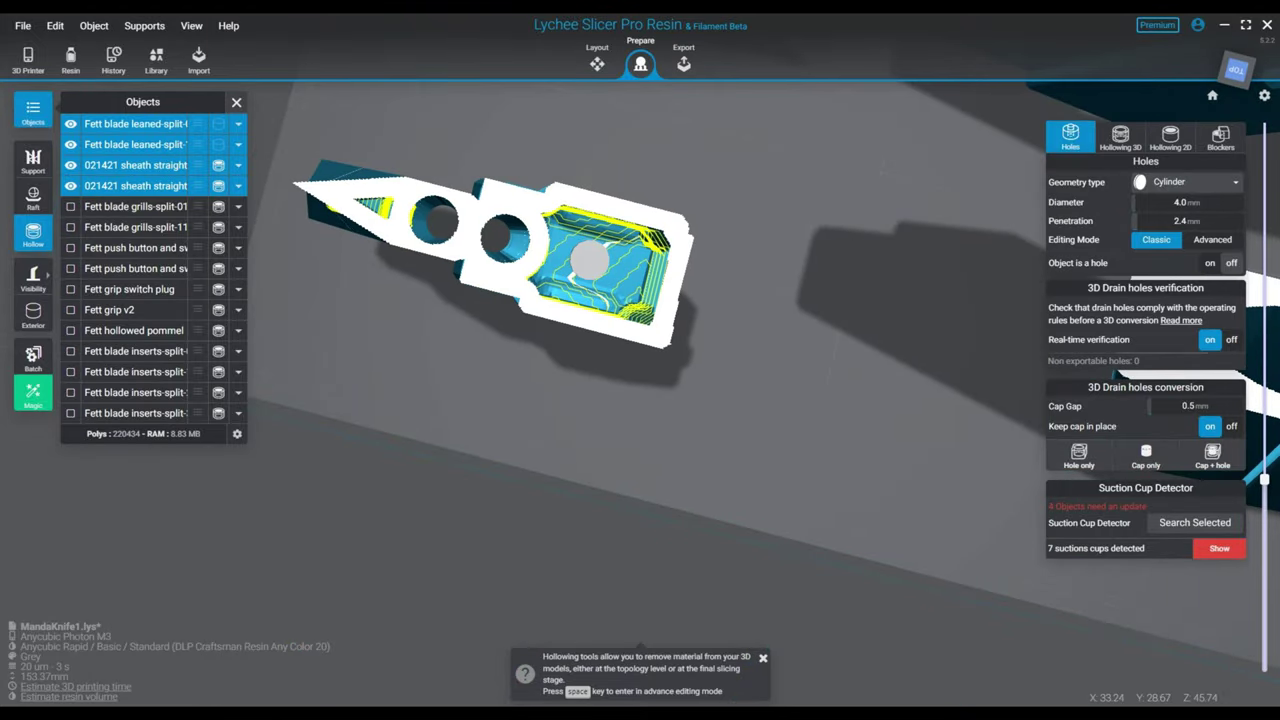
{"action": "right_click_drag", "start_coordinate": [618, 270], "coordinate": [705, 150]}
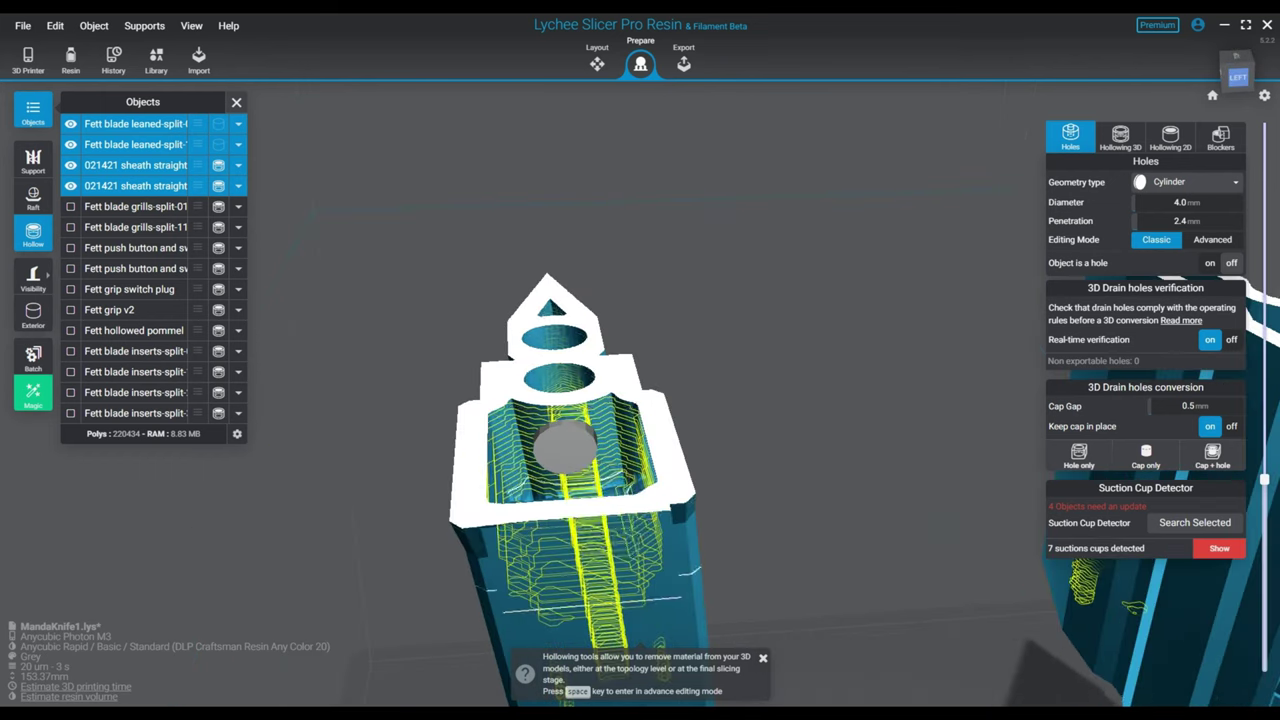
{"action": "key", "text": "space"}
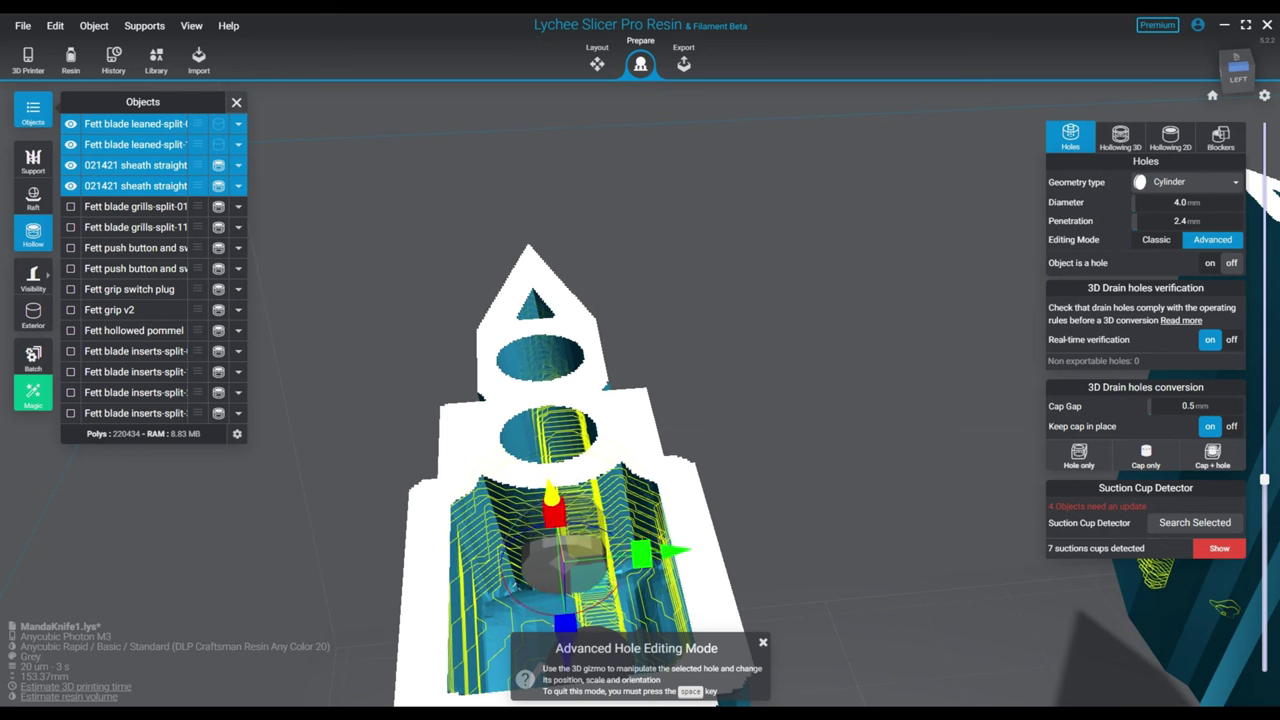
{"action": "key", "text": "space"}
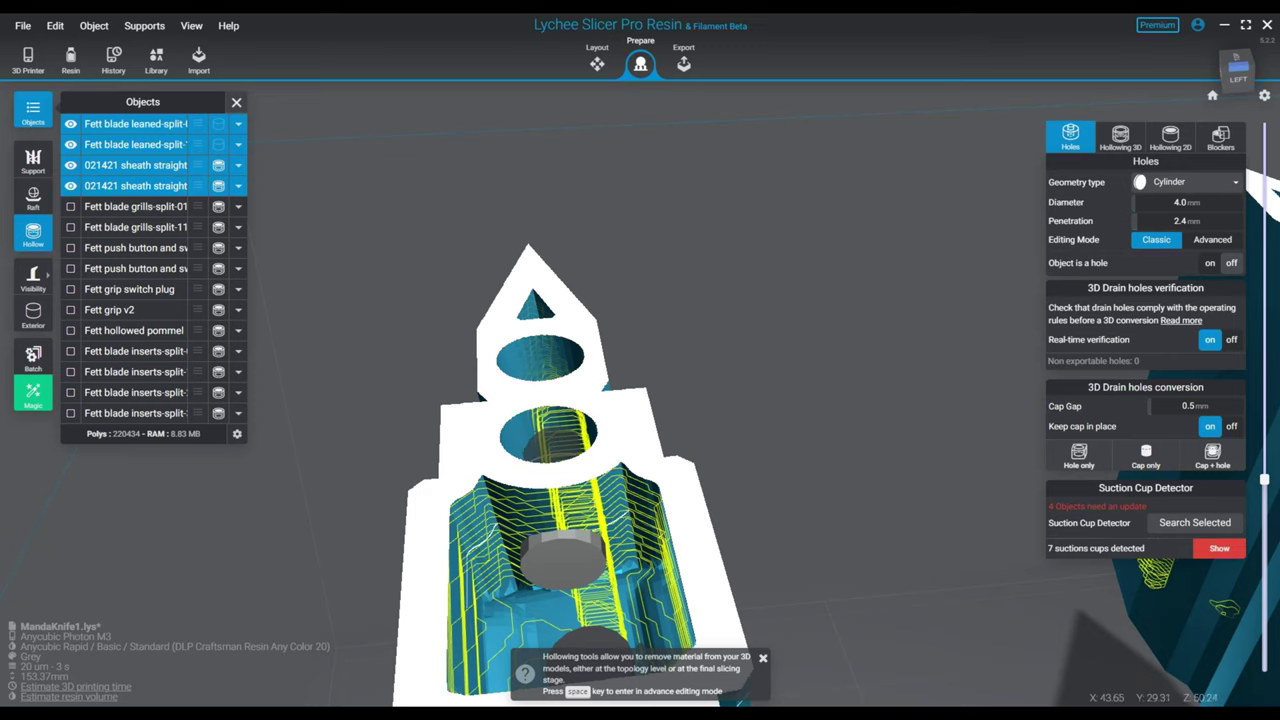
- Show the interior of the hollowed parts and place a 4.0 mm drain hole at the low end of the handle's narrow front cavity
{"action": "right_click_drag", "start_coordinate": [560, 540], "coordinate": [755, 430]}
{"action": "middle_click_drag", "start_coordinate": [737, 480], "coordinate": [422, 220]}
{"action": "right_click_drag", "start_coordinate": [422, 220], "coordinate": [500, 345]}
{"action": "key", "text": "i"}
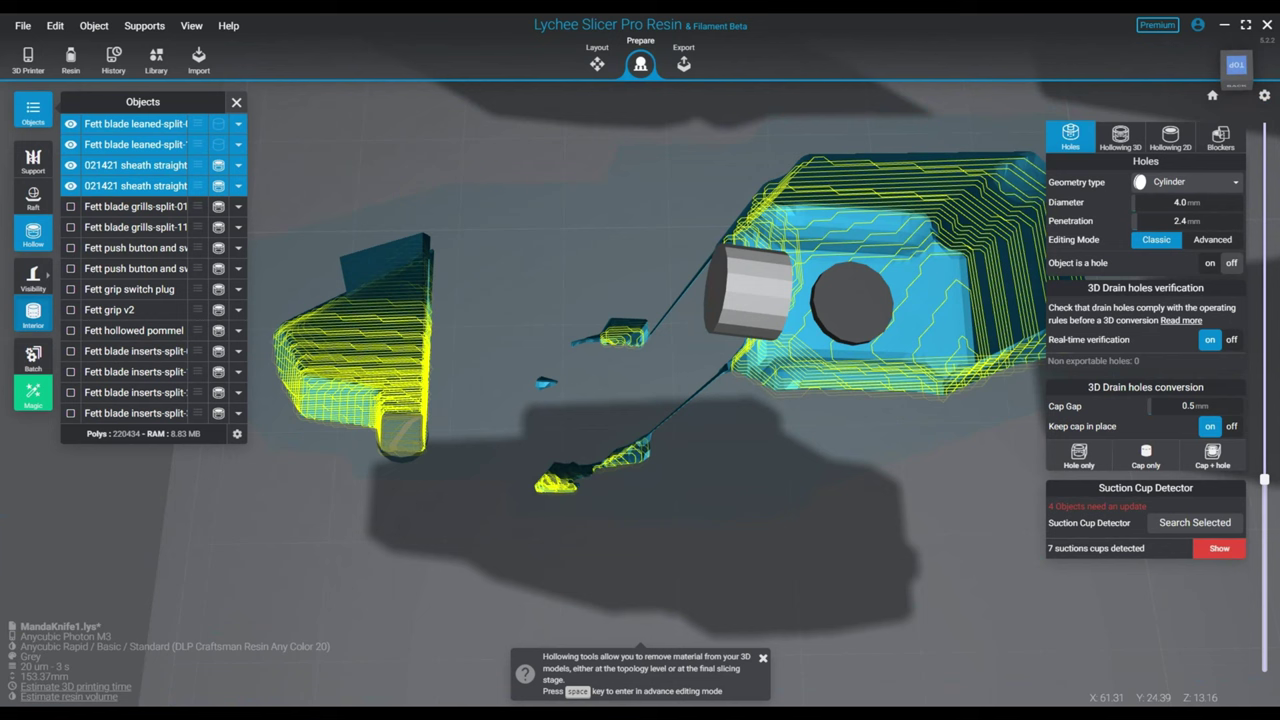
{"action": "left_click", "coordinate": [402, 436]}
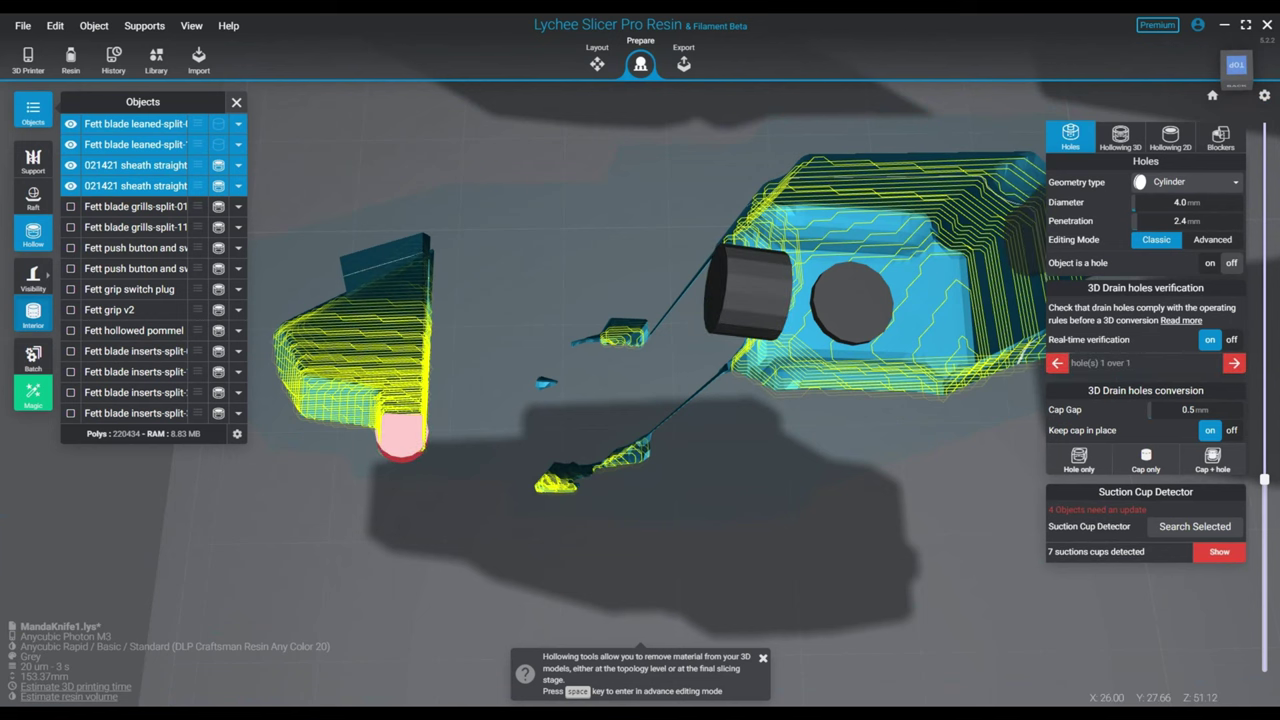
- Place a 2.8 mm diameter cylindrical drain hole with 2.4 mm penetration at the low end of the handle's narrow front cavity
{"action": "key", "text": "Return"}
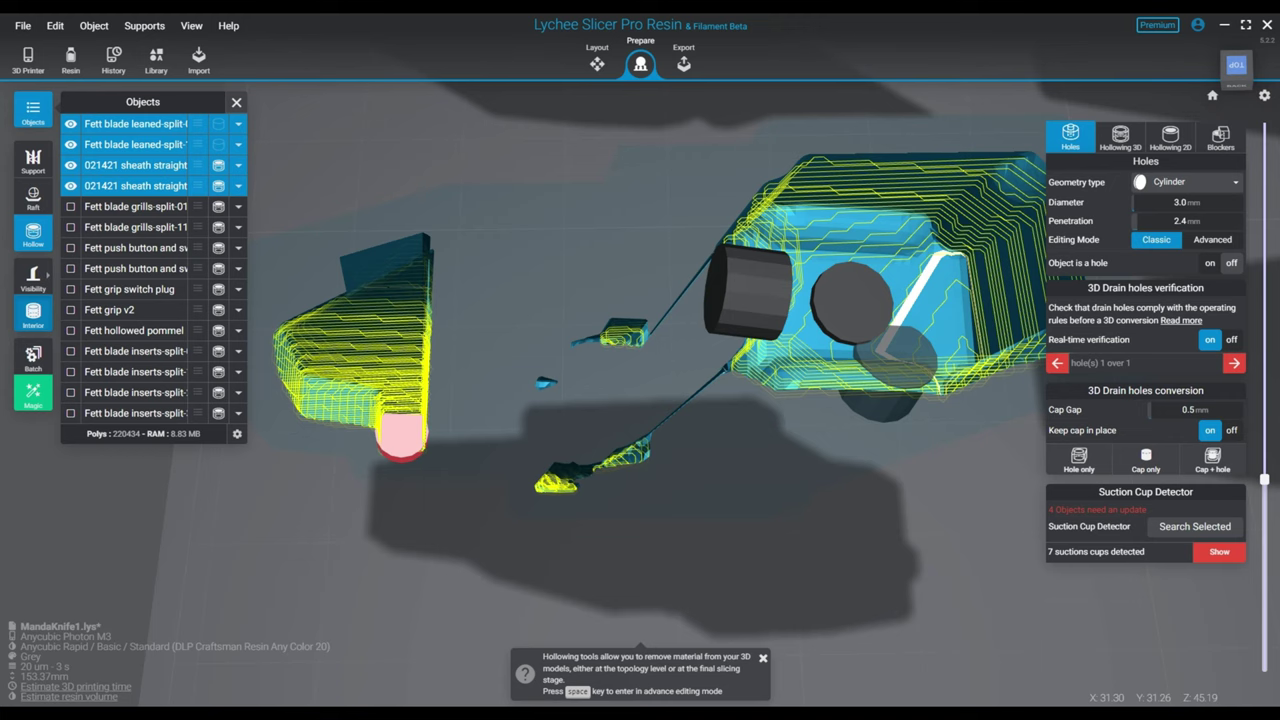
{"action": "scroll", "coordinate": [500, 480], "scroll_direction": "up", "scroll_amount": 4}
{"action": "right_click_drag", "start_coordinate": [500, 480], "coordinate": [570, 465]}
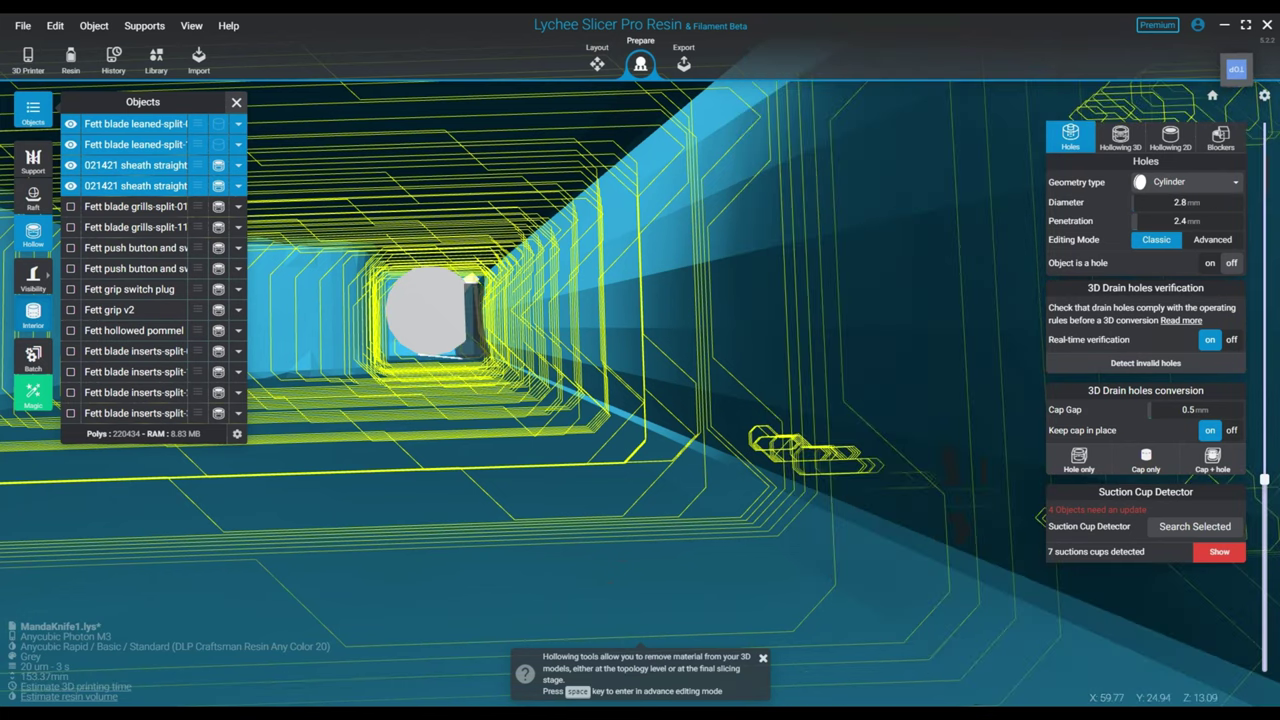
{"action": "key", "text": "space"}
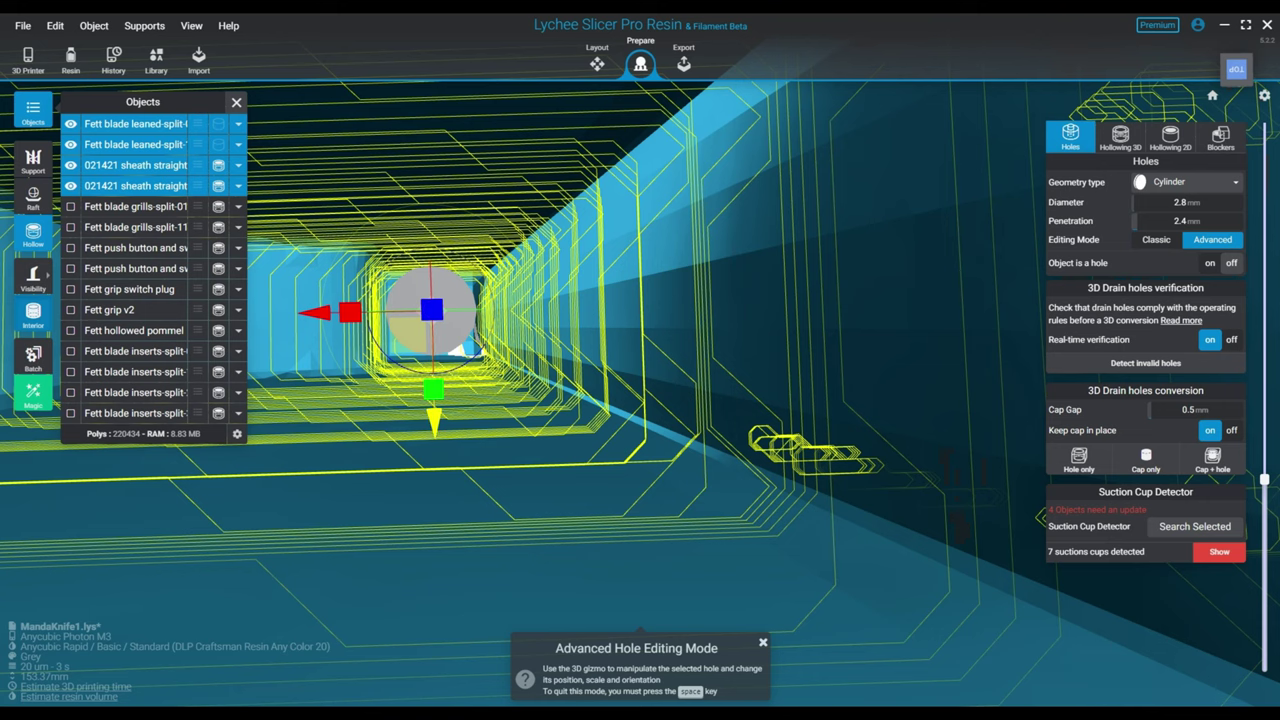
{"action": "key", "text": "space"}
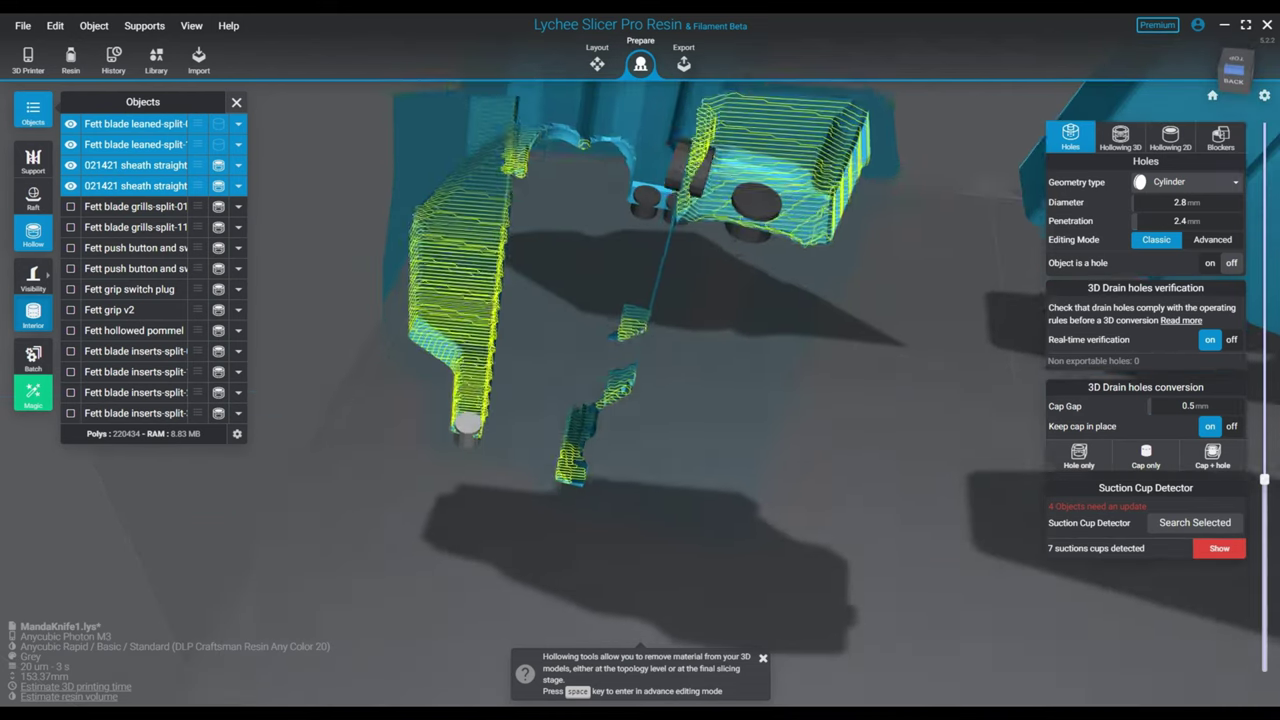
{"action": "right_click_drag", "start_coordinate": [478, 430], "coordinate": [583, 446]}
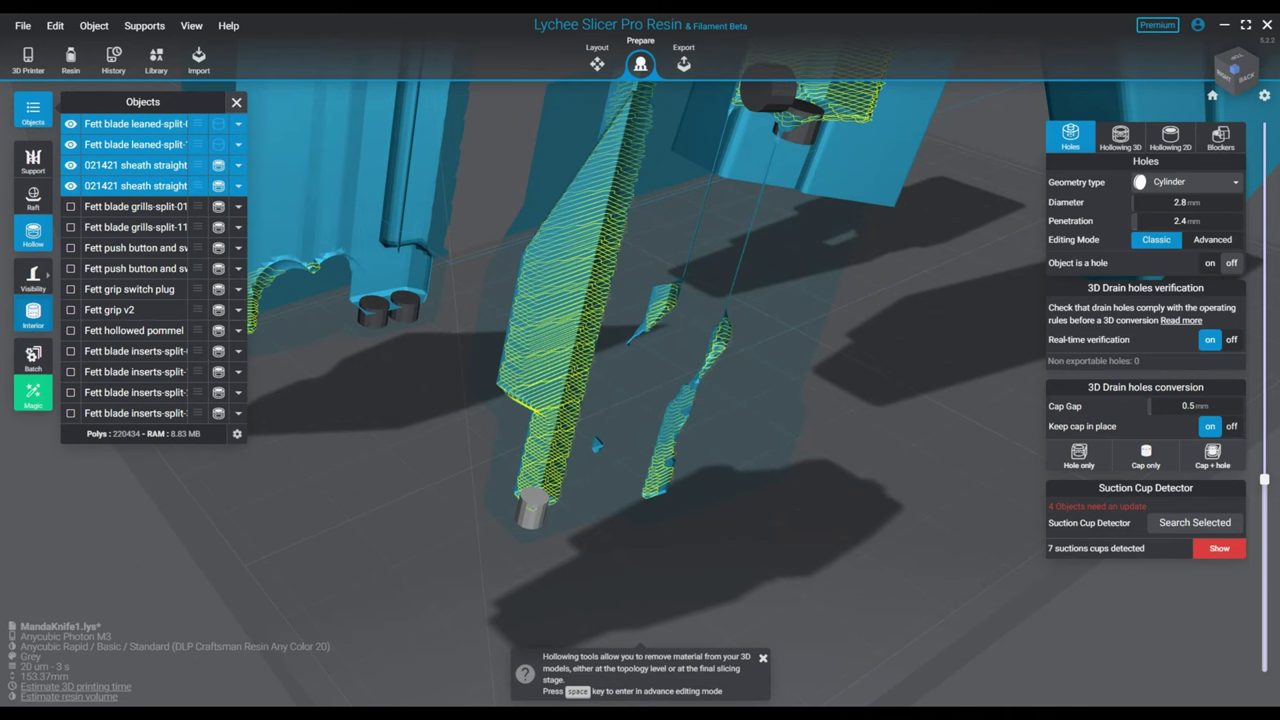
- Return to the exterior display and lower the layer preview to cut through the blade part at its marked suction cups
{"action": "key", "text": "i"}
{"action": "right_click_drag", "start_coordinate": [532, 508], "coordinate": [464, 448]}
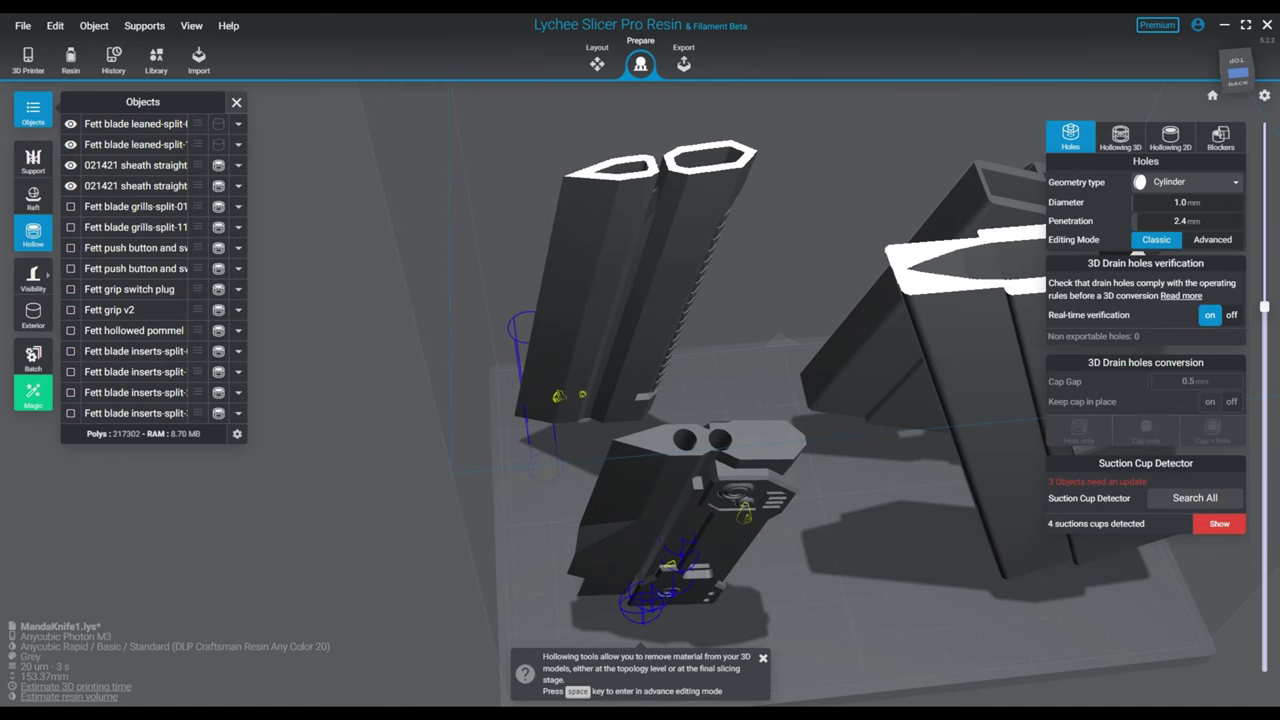
{"action": "right_click_drag", "start_coordinate": [700, 380], "coordinate": [678, 492]}
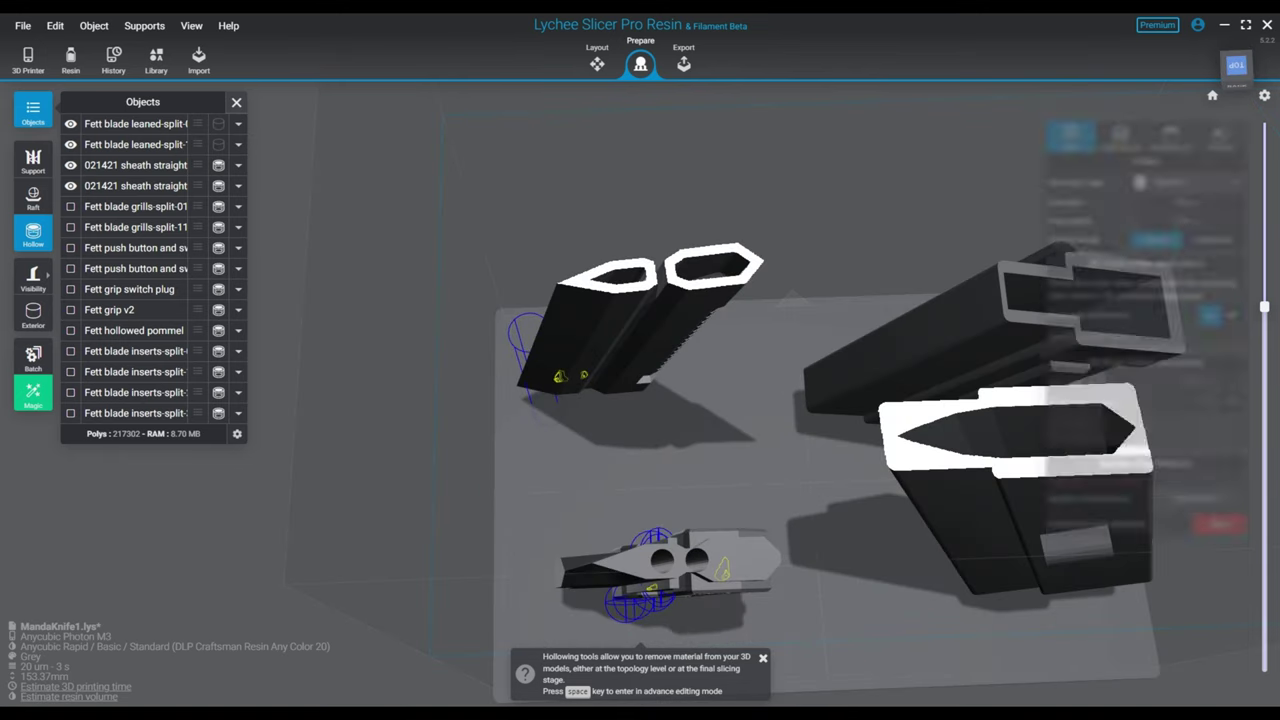
{"action": "left_click_drag", "start_coordinate": [1264, 307], "coordinate": [1264, 606]}
{"action": "scroll", "coordinate": [581, 378], "scroll_direction": "up", "scroll_amount": 8}
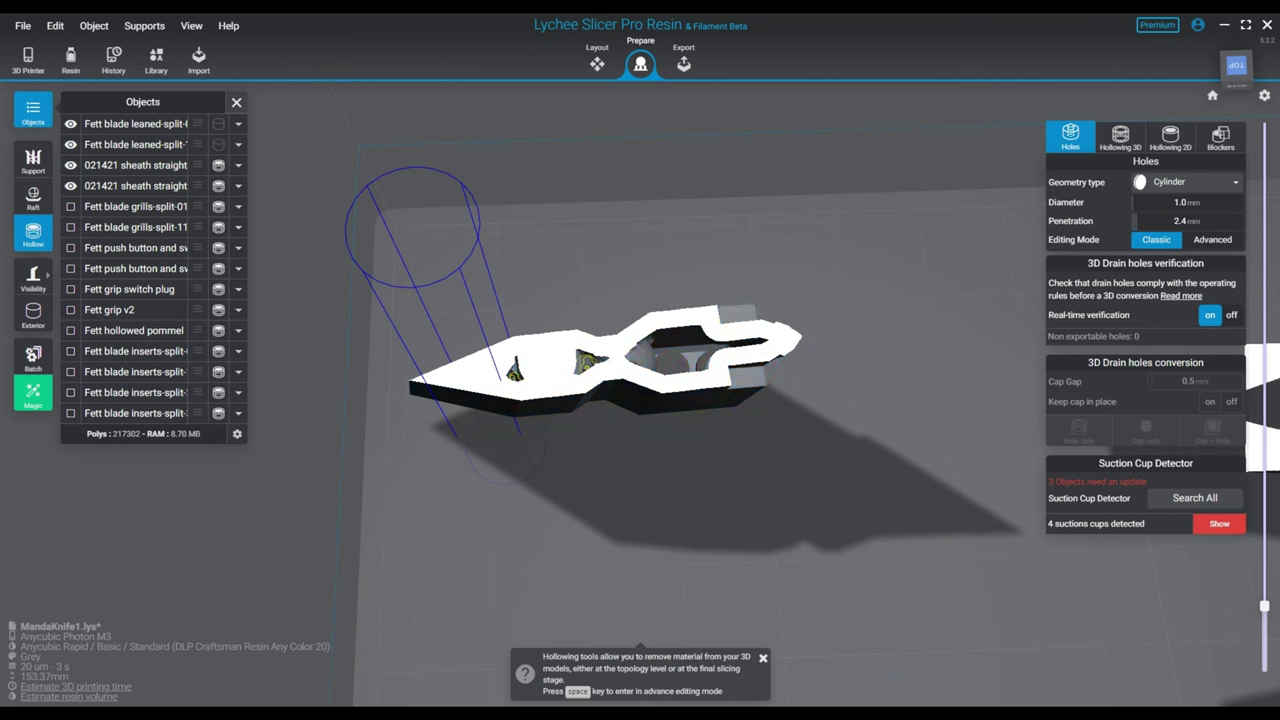
- Enlarge and rotate the cylindrical hollowing blocker at the blade part's pointed edge, apply it and return to the hole settings
{"action": "left_click", "coordinate": [1221, 136]}
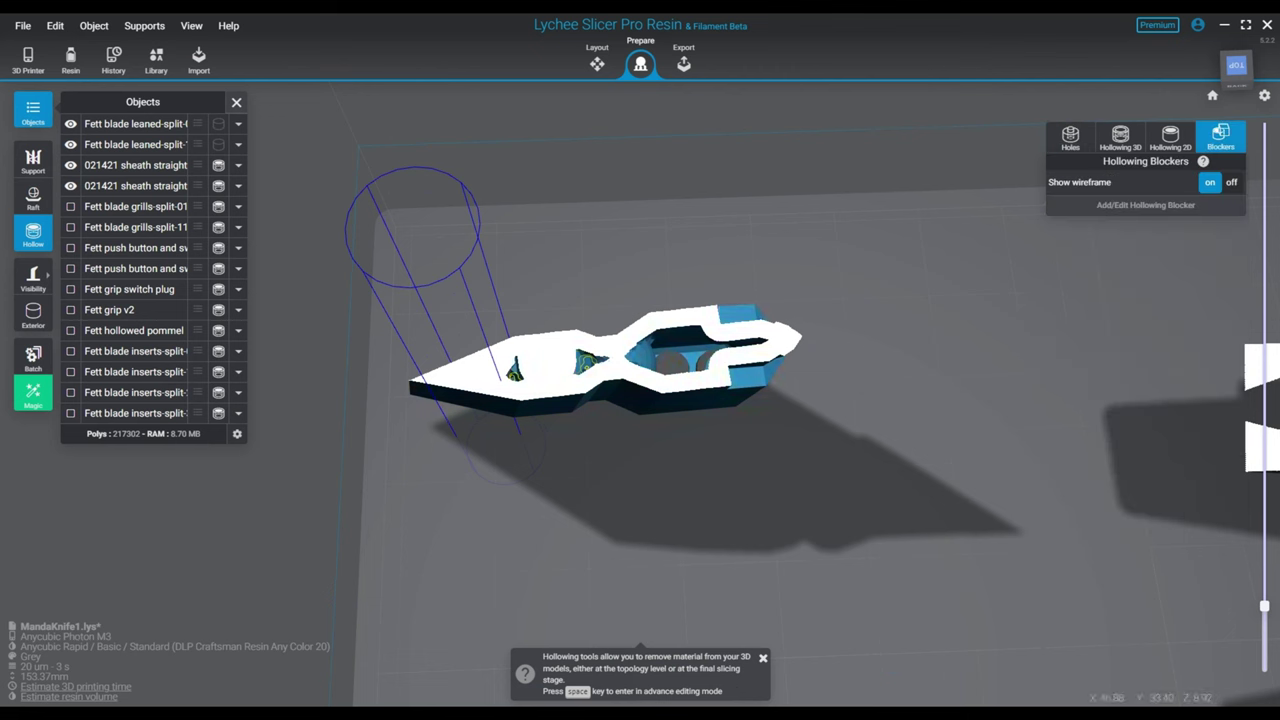
{"action": "left_click", "coordinate": [745, 378]}
{"action": "left_click", "coordinate": [1146, 205]}
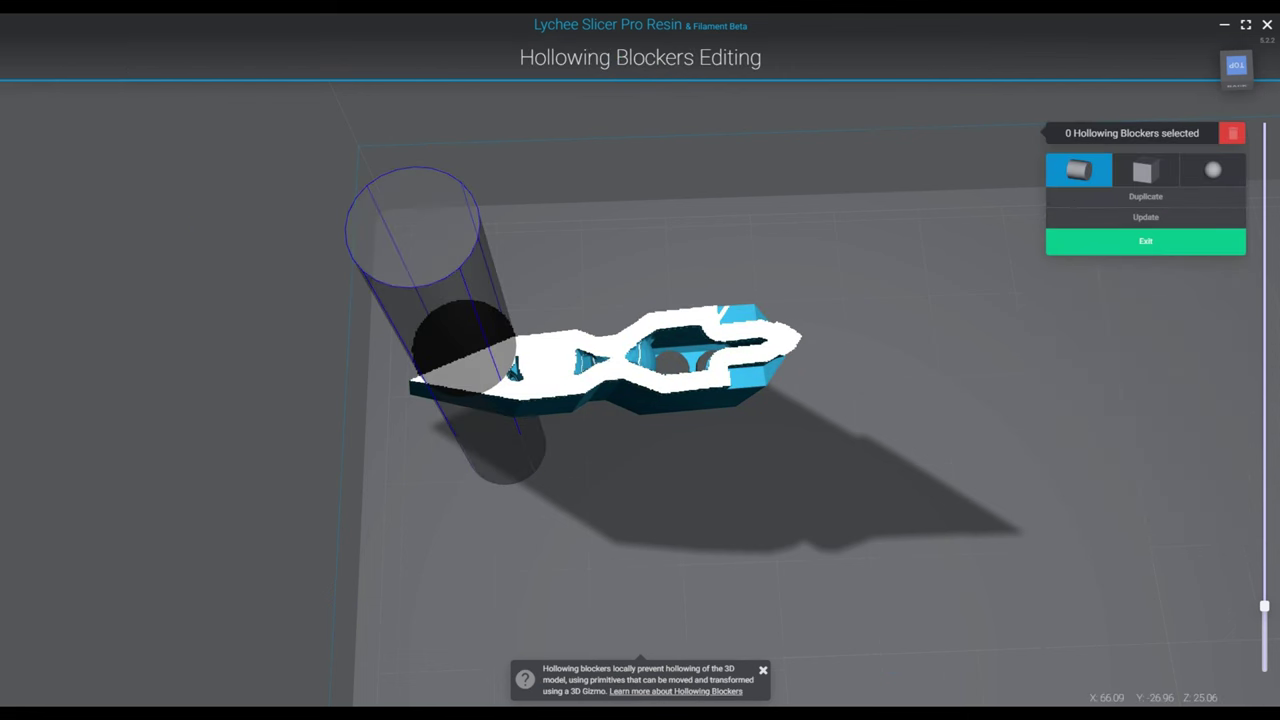
{"action": "left_click", "coordinate": [425, 248]}
{"action": "left_click_drag", "start_coordinate": [470, 440], "coordinate": [470, 465]}
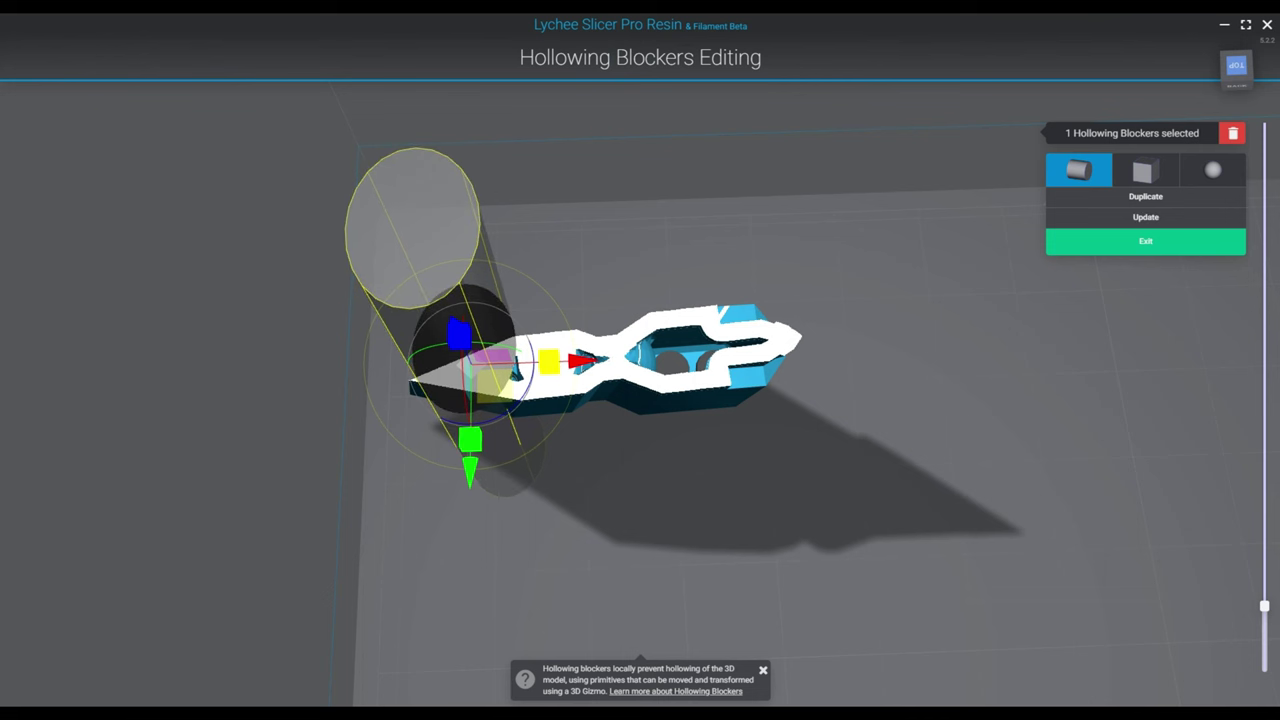
{"action": "left_click_drag", "start_coordinate": [549, 362], "coordinate": [560, 362]}
{"action": "left_click_drag", "start_coordinate": [470, 440], "coordinate": [525, 391]}
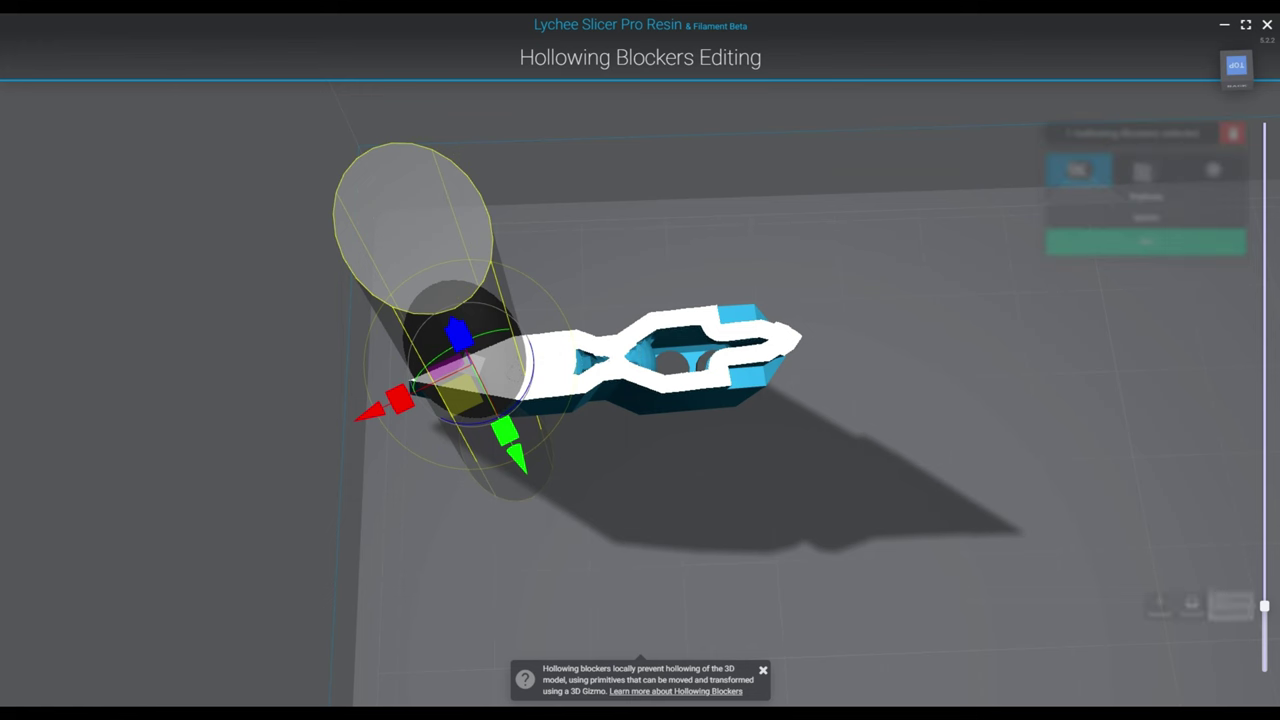
{"action": "left_click_drag", "start_coordinate": [1264, 606], "coordinate": [1264, 498]}
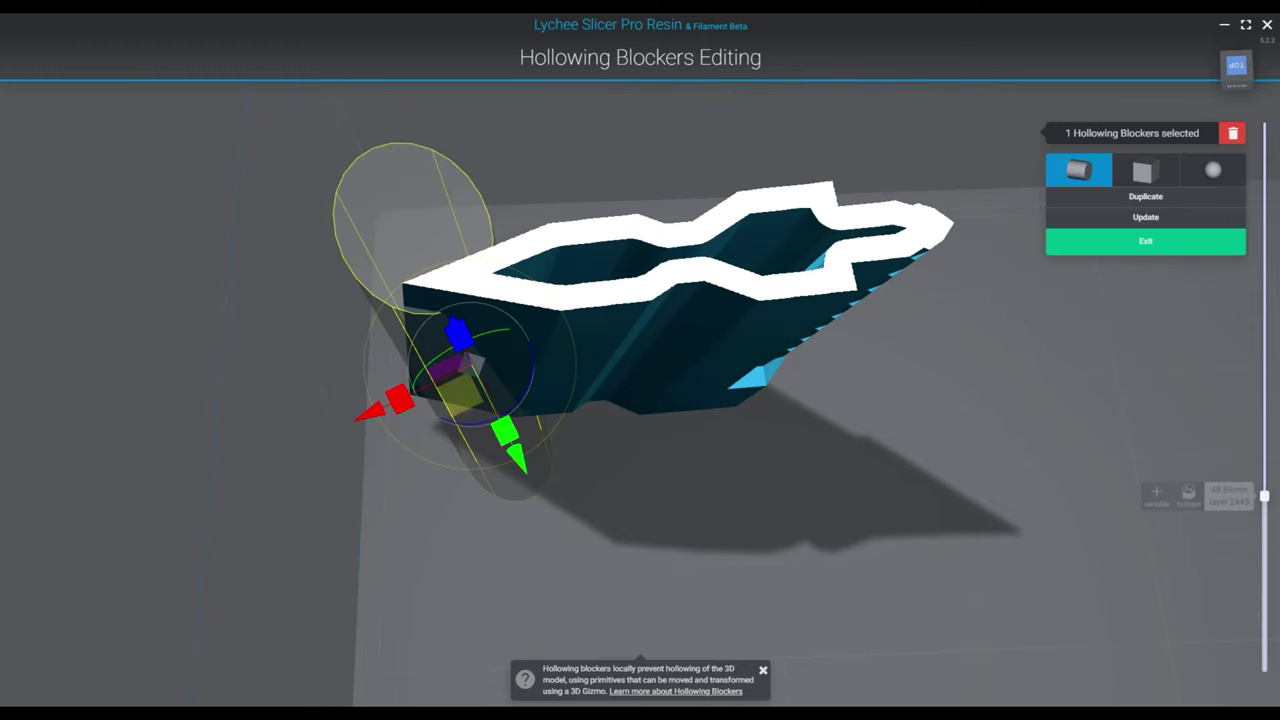
{"action": "left_click", "coordinate": [1146, 241]}
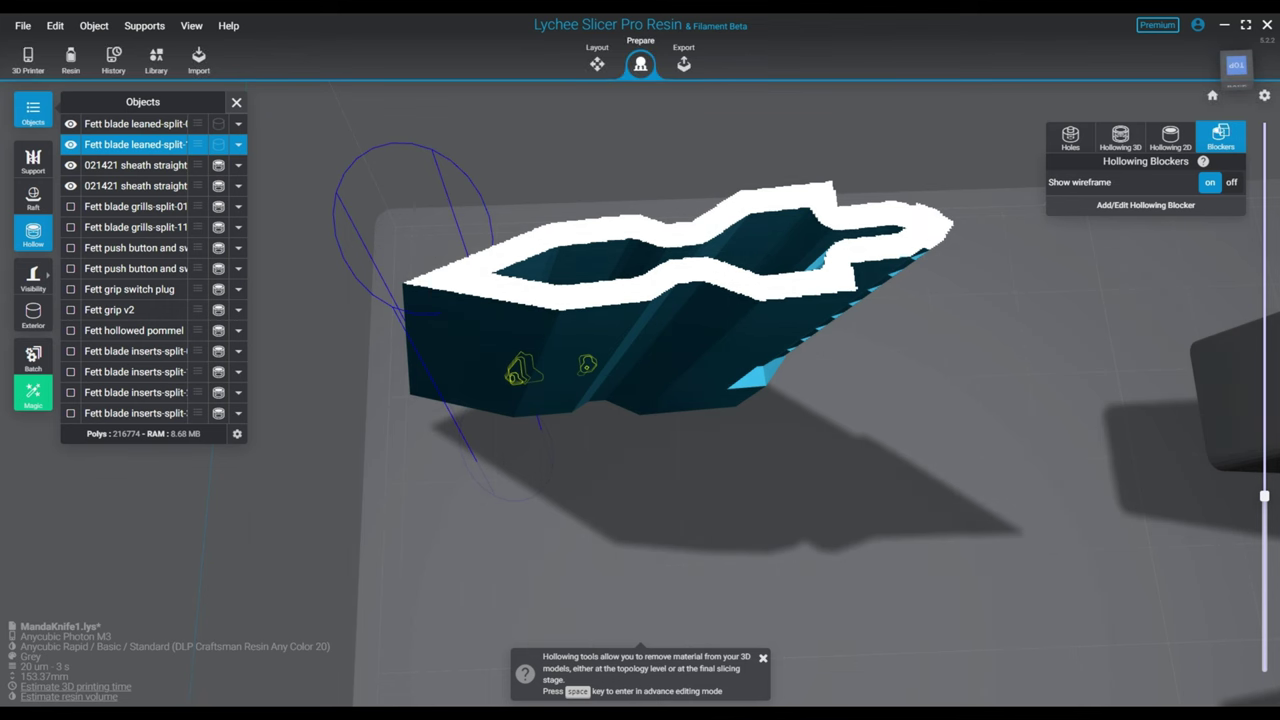
{"action": "left_click", "coordinate": [1120, 138]}
{"action": "left_click", "coordinate": [1070, 138]}
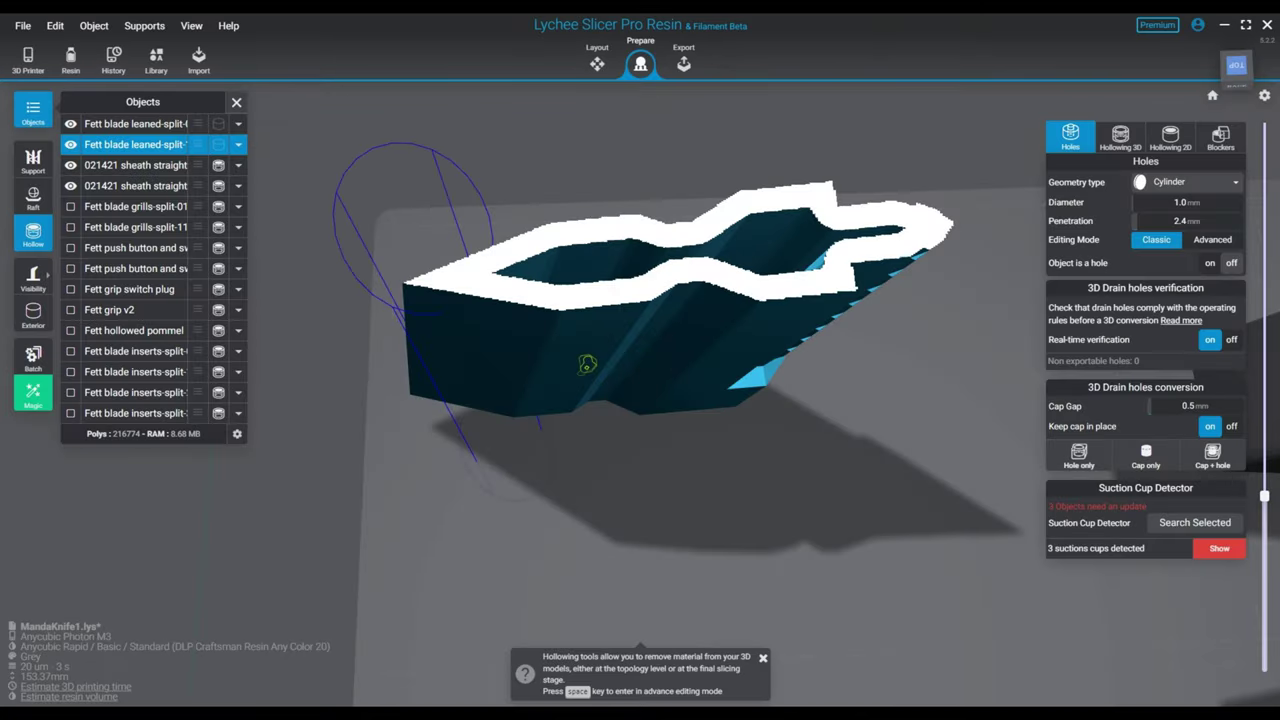
- Place a 2.0 mm drain hole beside the larger one in the handle's rectangular cavity and rerun the suction cup detector
{"action": "right_click_drag", "start_coordinate": [587, 365], "coordinate": [684, 370]}
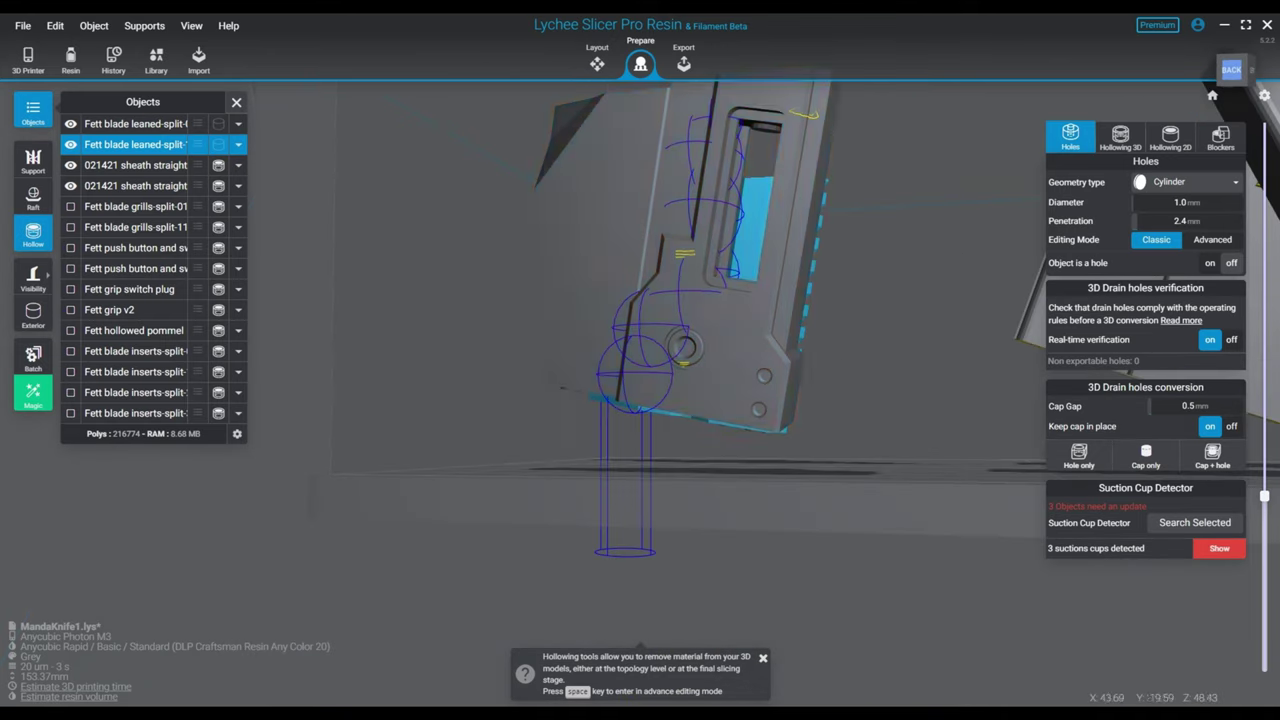
{"action": "middle_click_drag", "start_coordinate": [704, 287], "coordinate": [631, 547]}
{"action": "right_click_drag", "start_coordinate": [631, 547], "coordinate": [640, 612]}
{"action": "right_click_drag", "start_coordinate": [618, 350], "coordinate": [625, 416]}
{"action": "right_click_drag", "start_coordinate": [770, 322], "coordinate": [788, 310]}
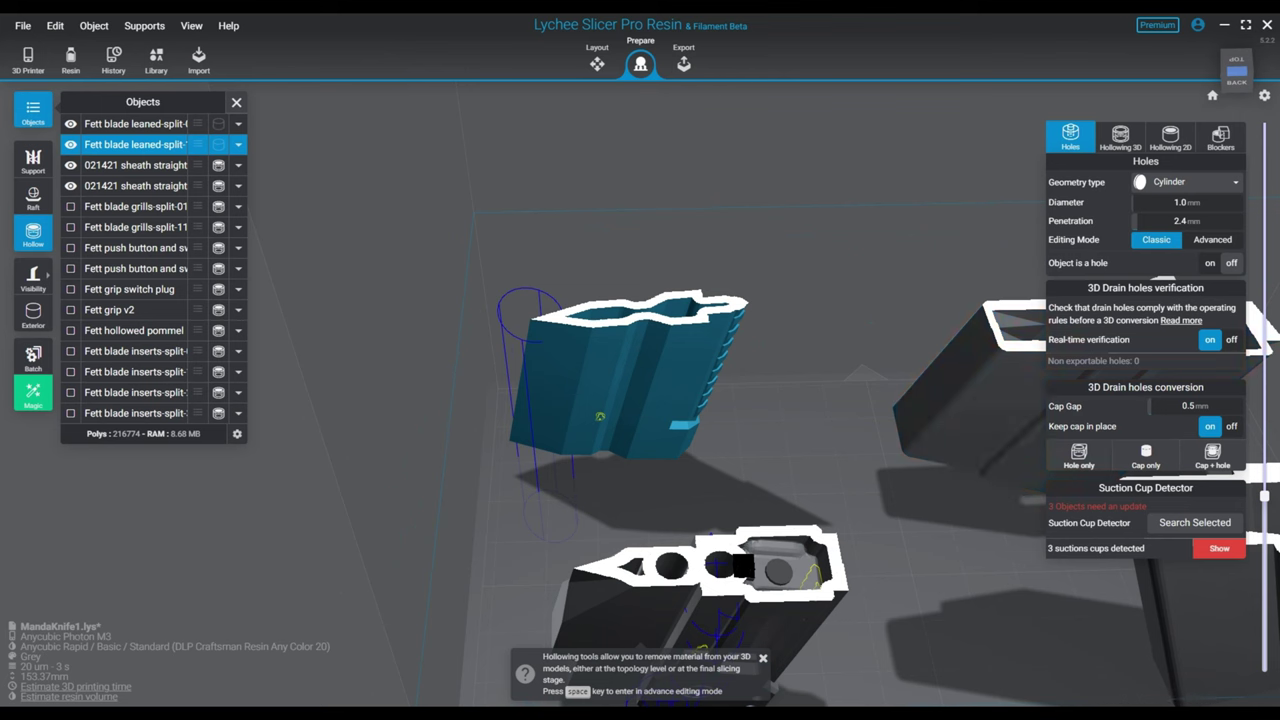
{"action": "scroll", "coordinate": [755, 600], "scroll_direction": "up", "scroll_amount": 4}
{"action": "middle_click_drag", "start_coordinate": [755, 600], "coordinate": [598, 484]}
{"action": "scroll", "coordinate": [690, 480], "scroll_direction": "up", "scroll_amount": 3}
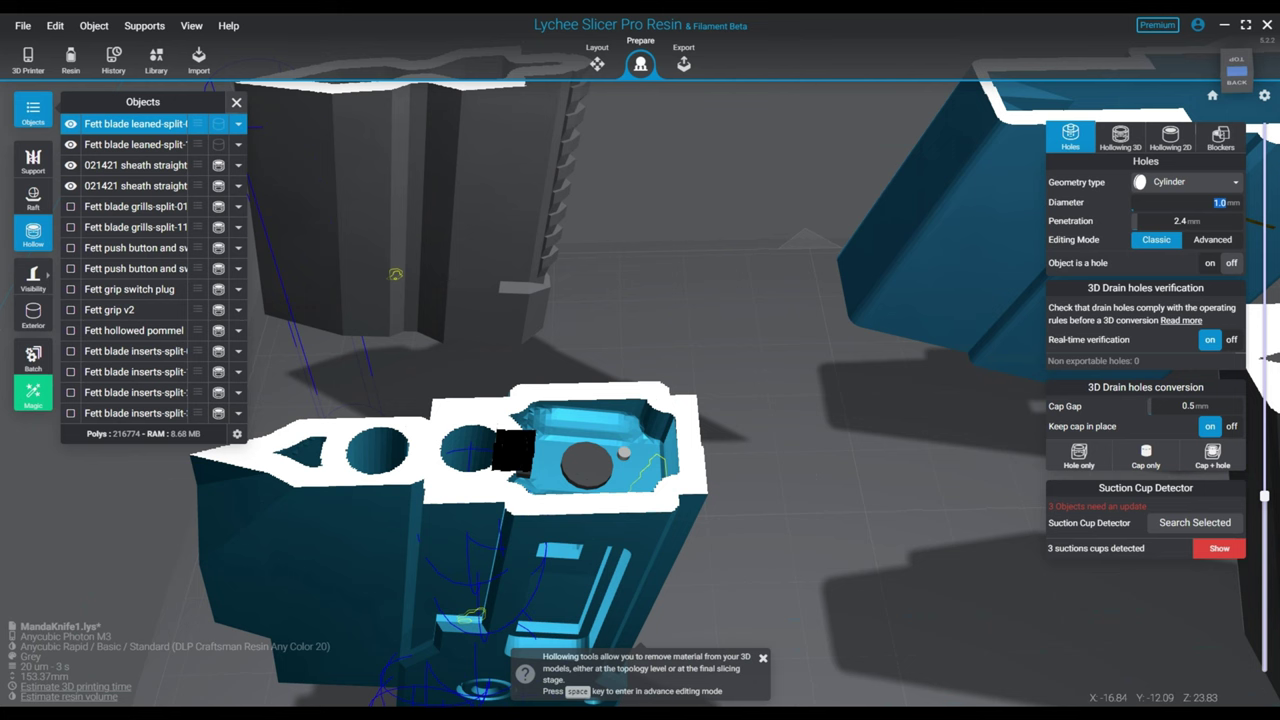
{"action": "right_click_drag", "start_coordinate": [624, 453], "coordinate": [622, 480]}
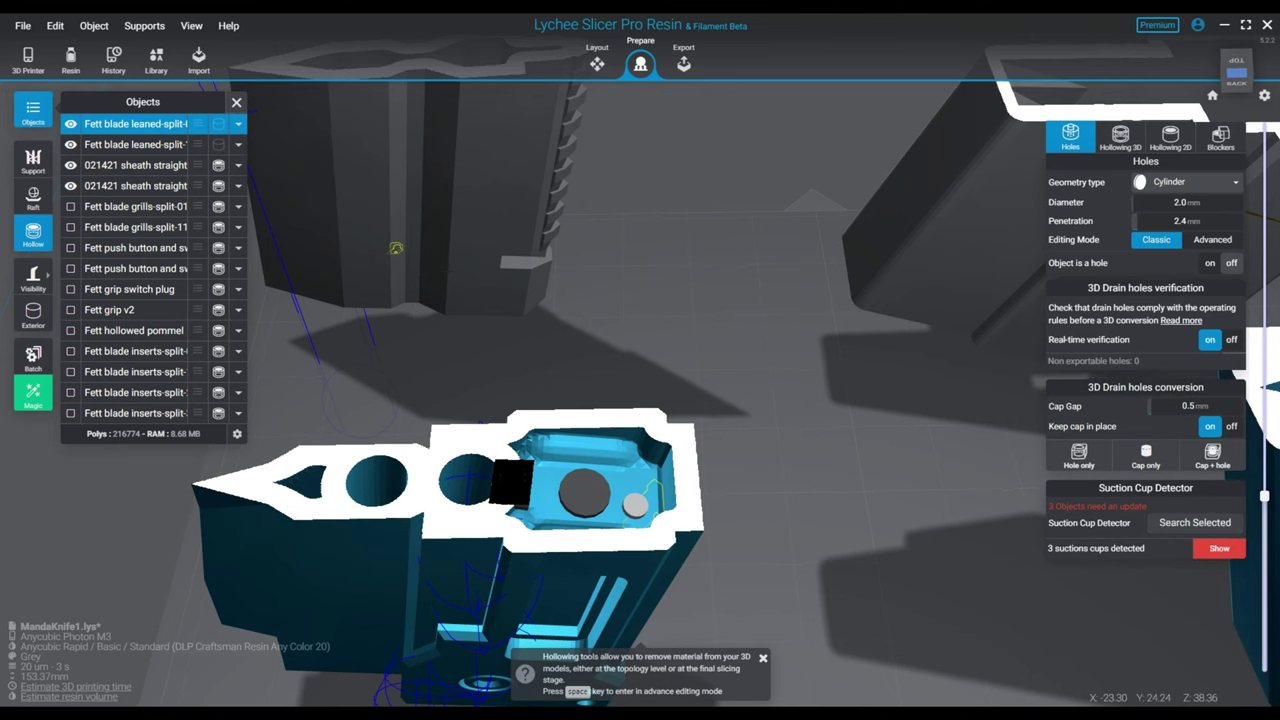
{"action": "left_click", "coordinate": [1195, 523]}
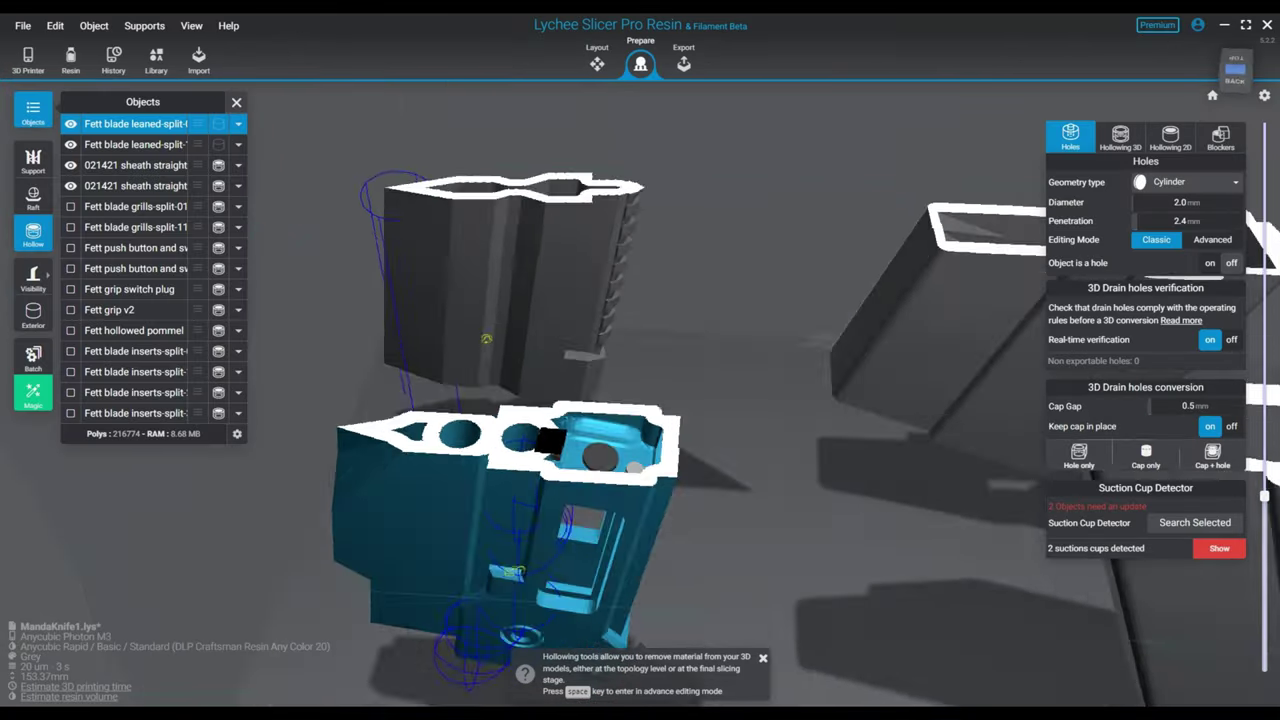
- Lower the layer preview through the handle part and examine its cross-section at the remaining suction cup
{"action": "right_click_drag", "start_coordinate": [720, 420], "coordinate": [715, 350]}
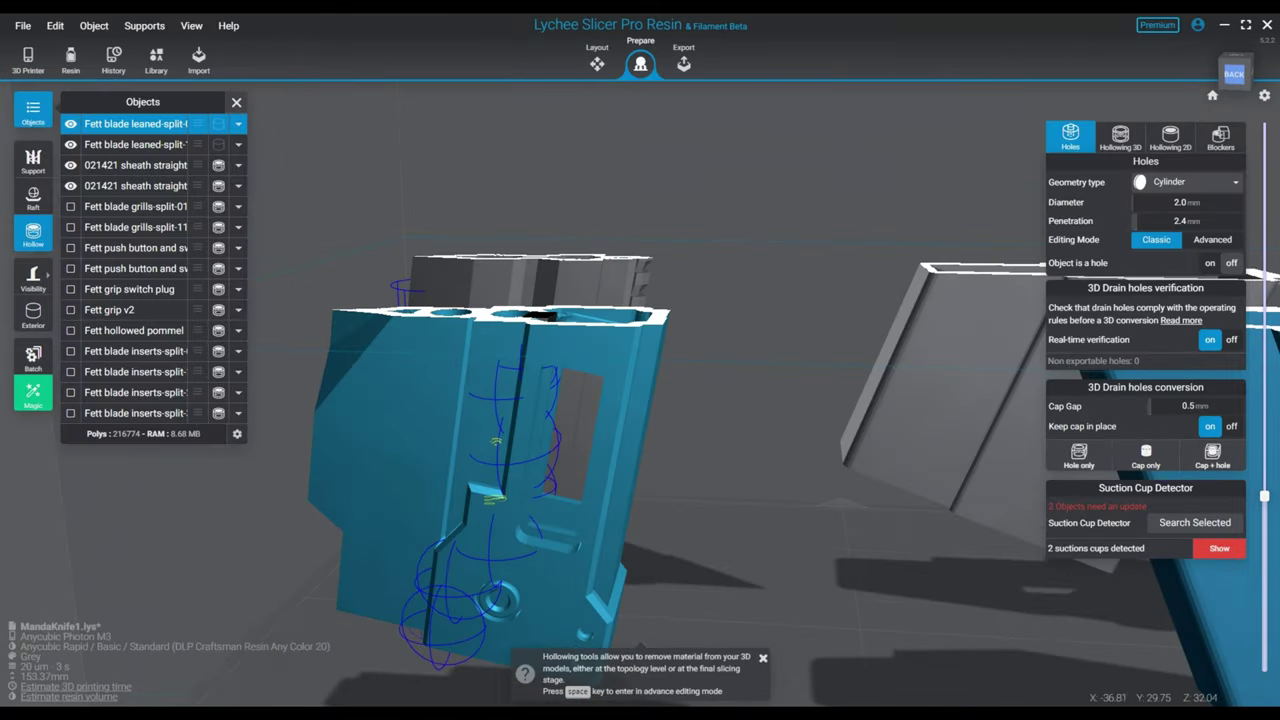
{"action": "left_click_drag", "start_coordinate": [1264, 496], "coordinate": [1264, 552]}
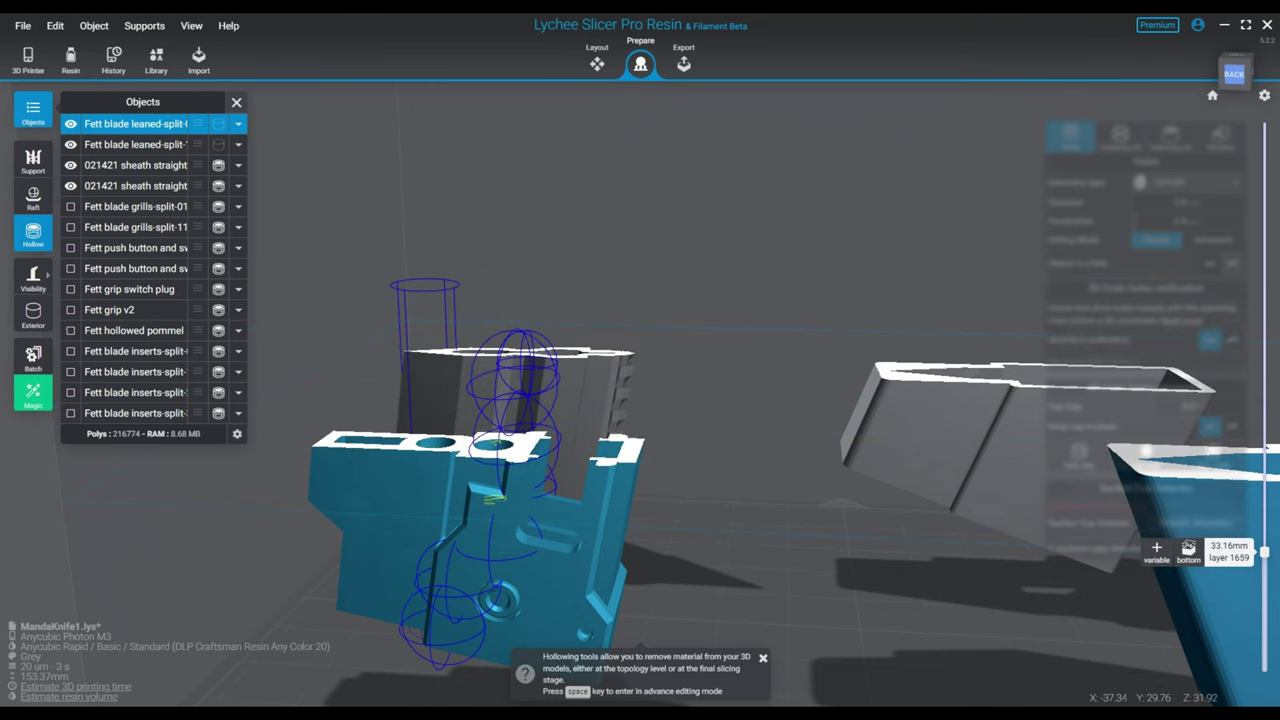
{"action": "right_click_drag", "start_coordinate": [720, 380], "coordinate": [703, 462]}
{"action": "middle_click_drag", "start_coordinate": [600, 480], "coordinate": [700, 405]}
{"action": "scroll", "coordinate": [649, 430], "scroll_direction": "up", "scroll_amount": 3}
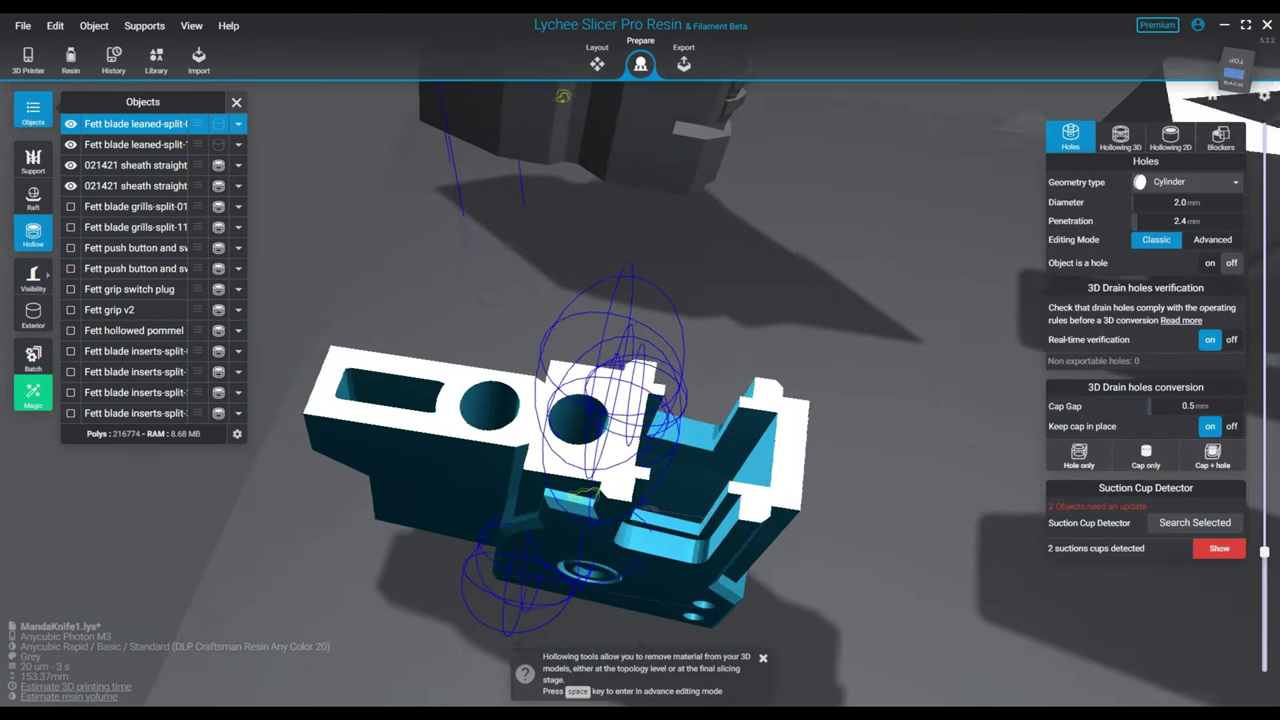
{"action": "right_click_drag", "start_coordinate": [649, 430], "coordinate": [700, 405]}
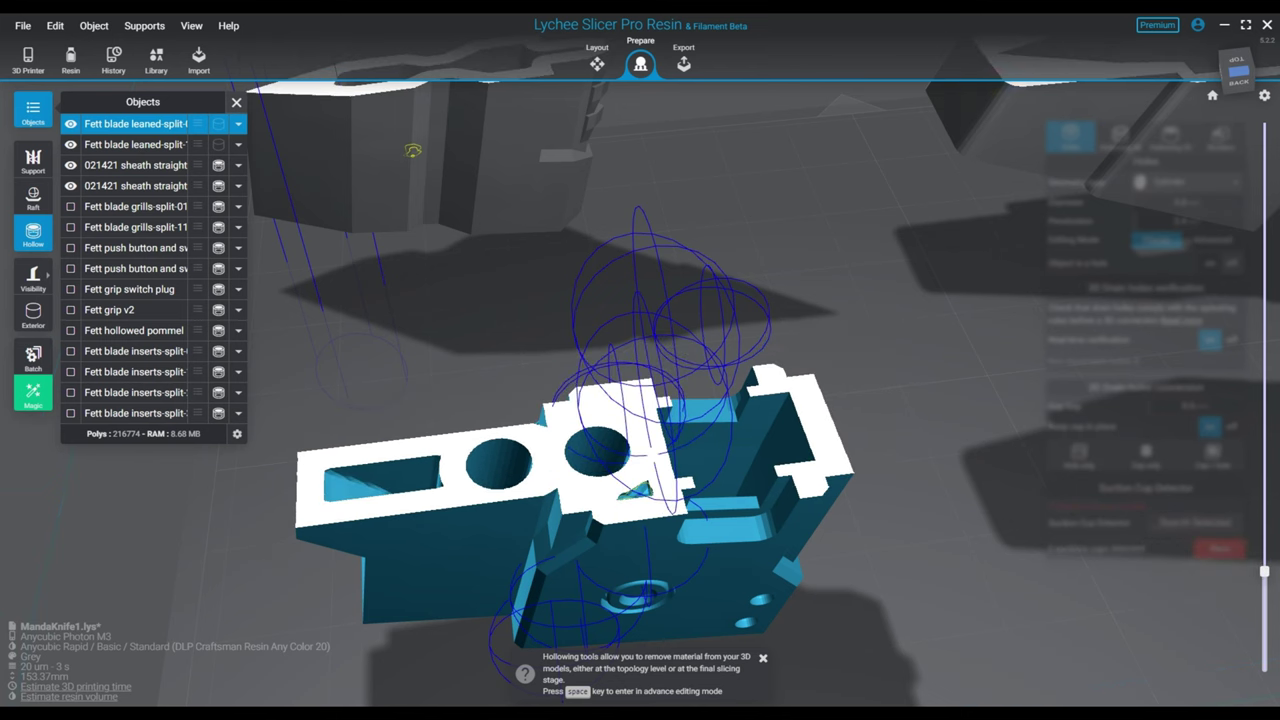
- Add a spherical hollowing blocker over the handle's small triangular pocket and nudge it into position
{"action": "left_click", "coordinate": [1220, 137]}
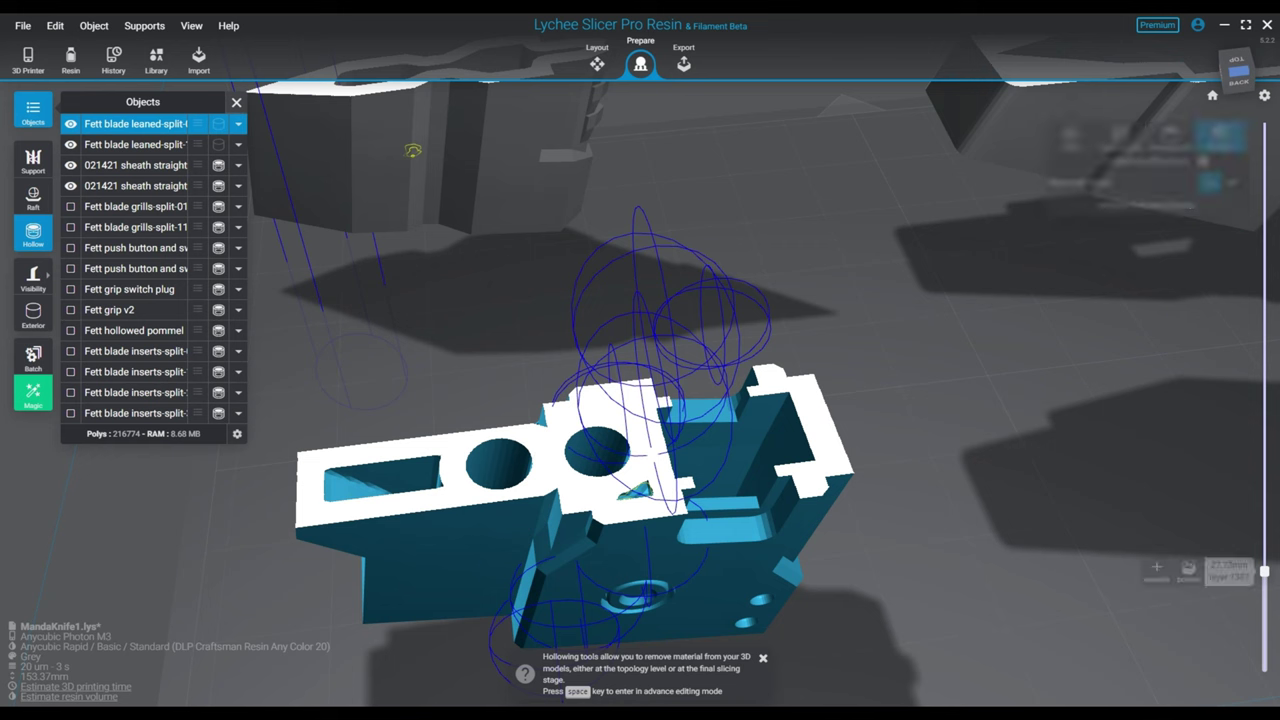
{"action": "left_click", "coordinate": [1146, 205]}
{"action": "right_click_drag", "start_coordinate": [610, 405], "coordinate": [770, 418]}
{"action": "left_click", "coordinate": [748, 388]}
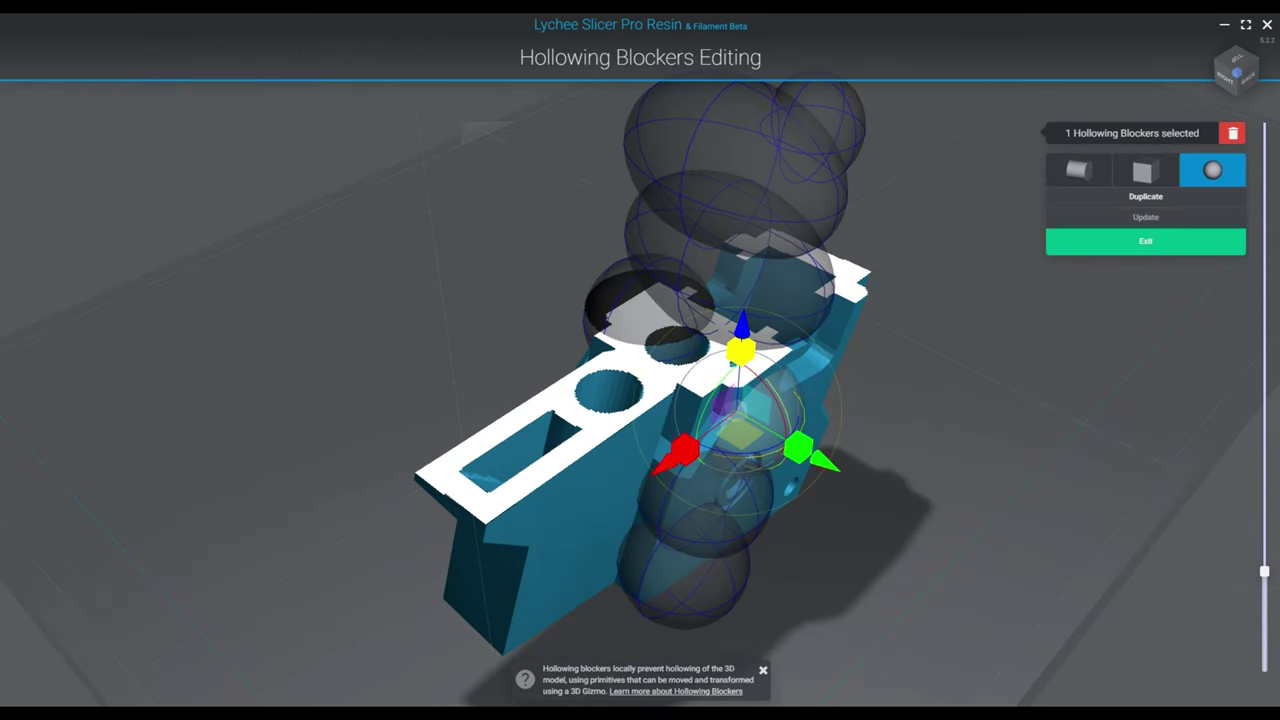
{"action": "key", "text": "Delete"}
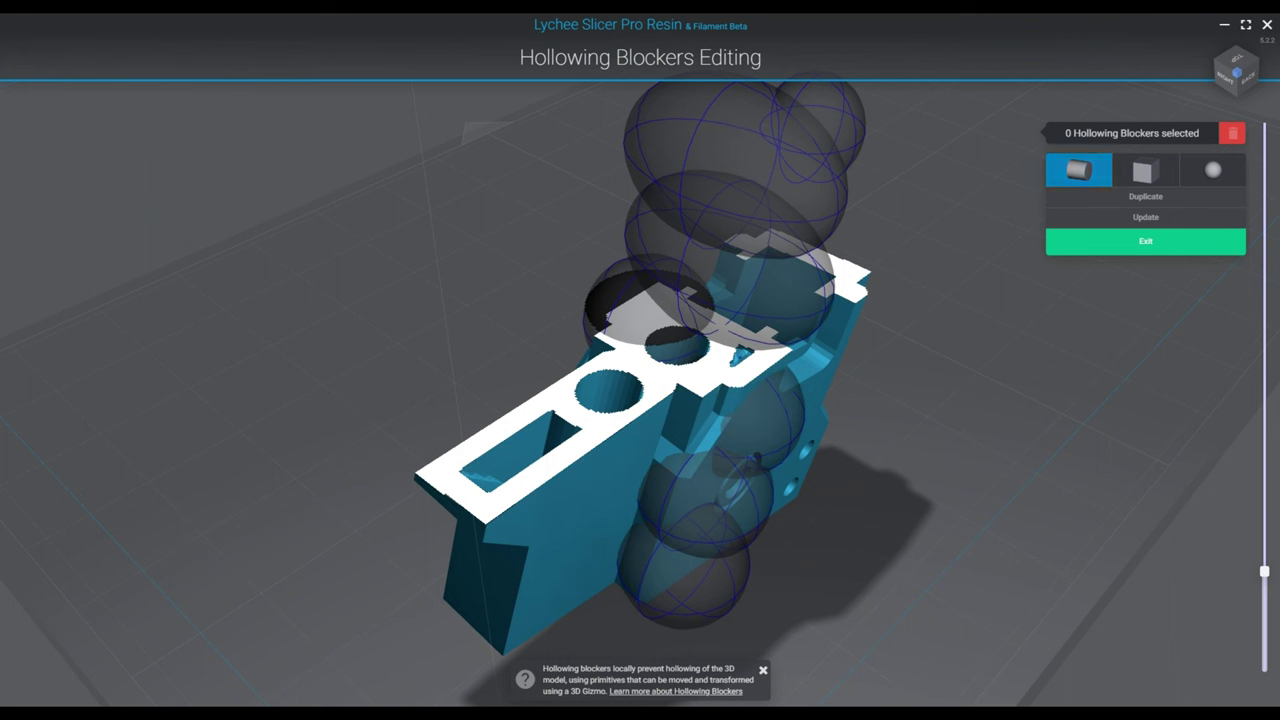
{"action": "left_click", "coordinate": [1213, 170]}
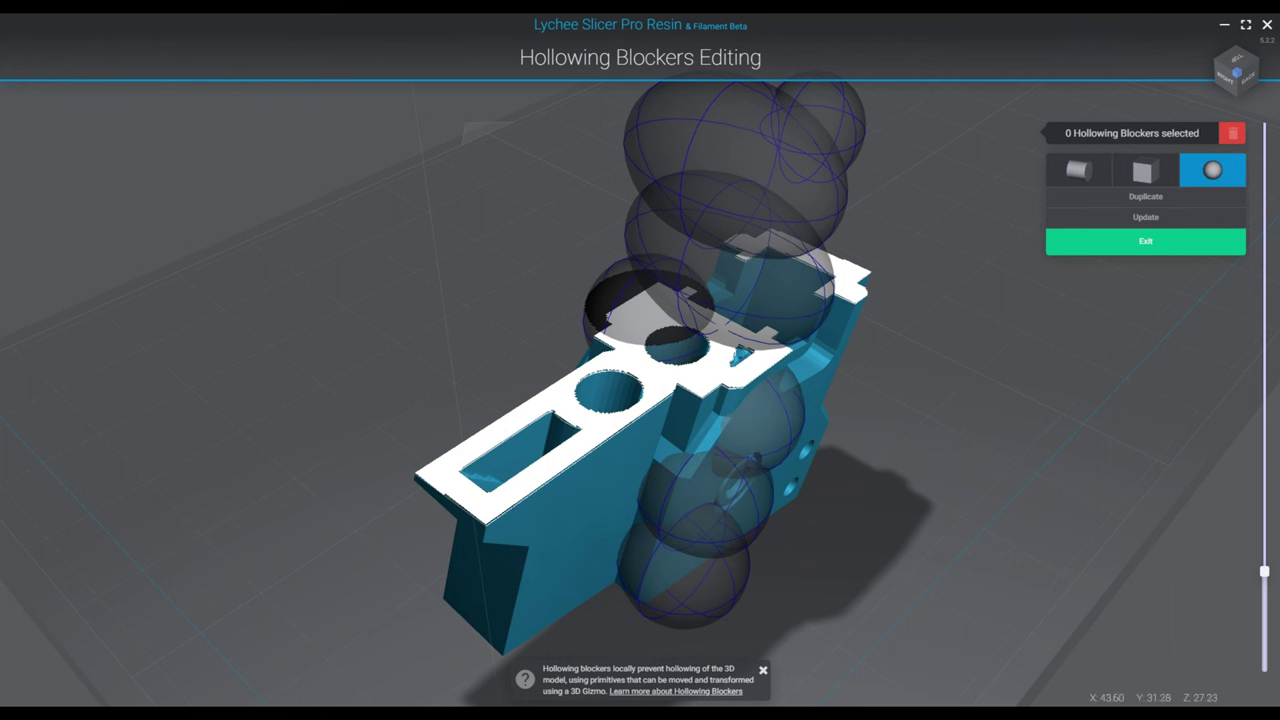
{"action": "left_click", "coordinate": [739, 390]}
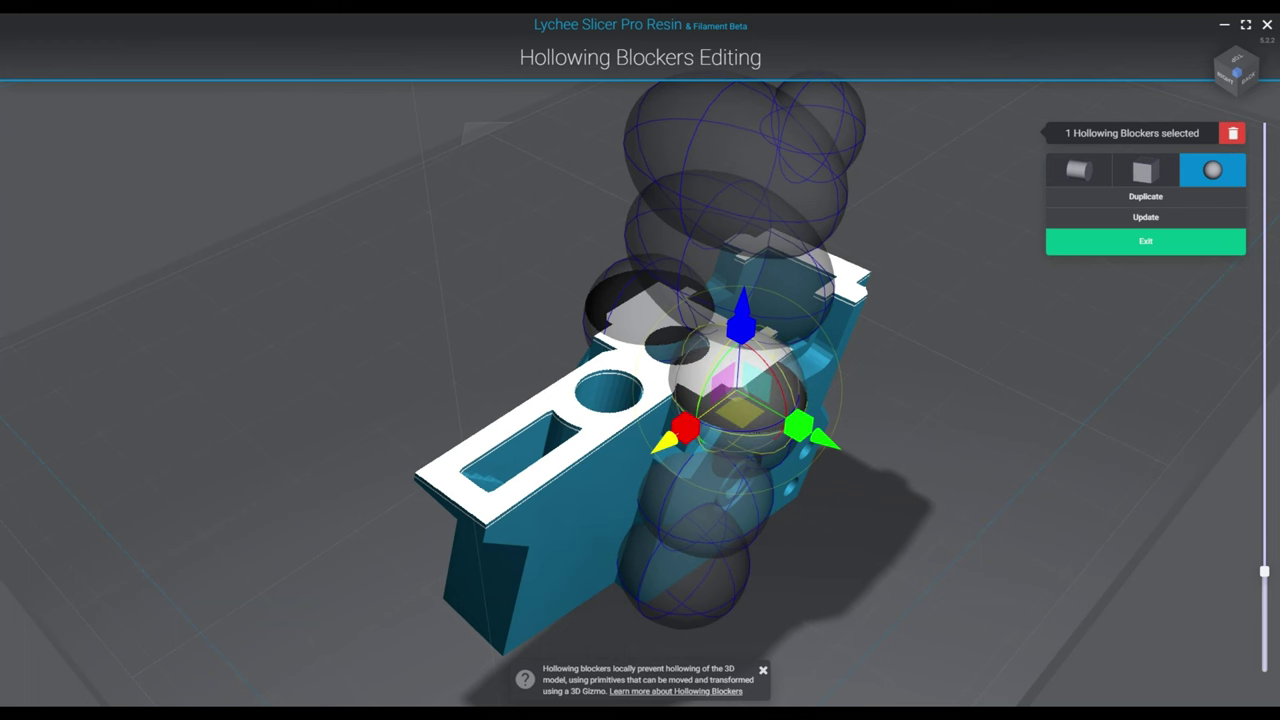
{"action": "left_click_drag", "start_coordinate": [665, 441], "coordinate": [673, 435]}
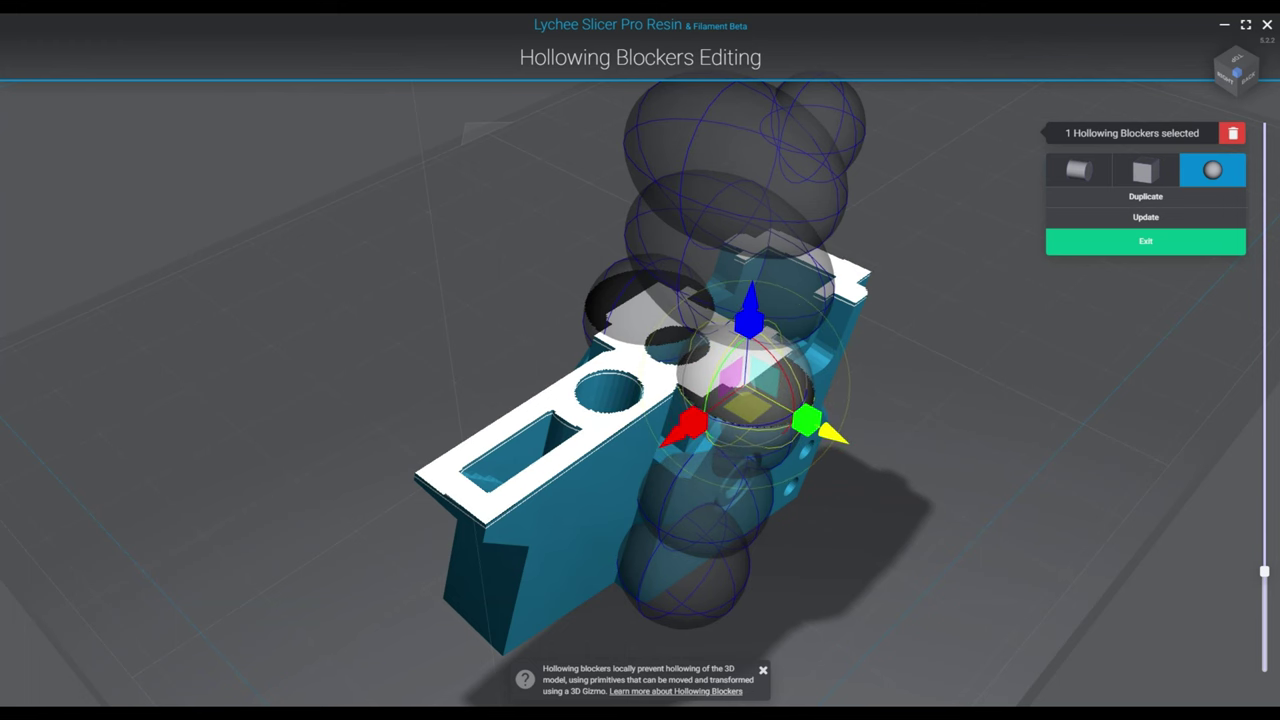
{"action": "left_click", "coordinate": [930, 400]}
{"action": "right_click_drag", "start_coordinate": [930, 400], "coordinate": [857, 467]}
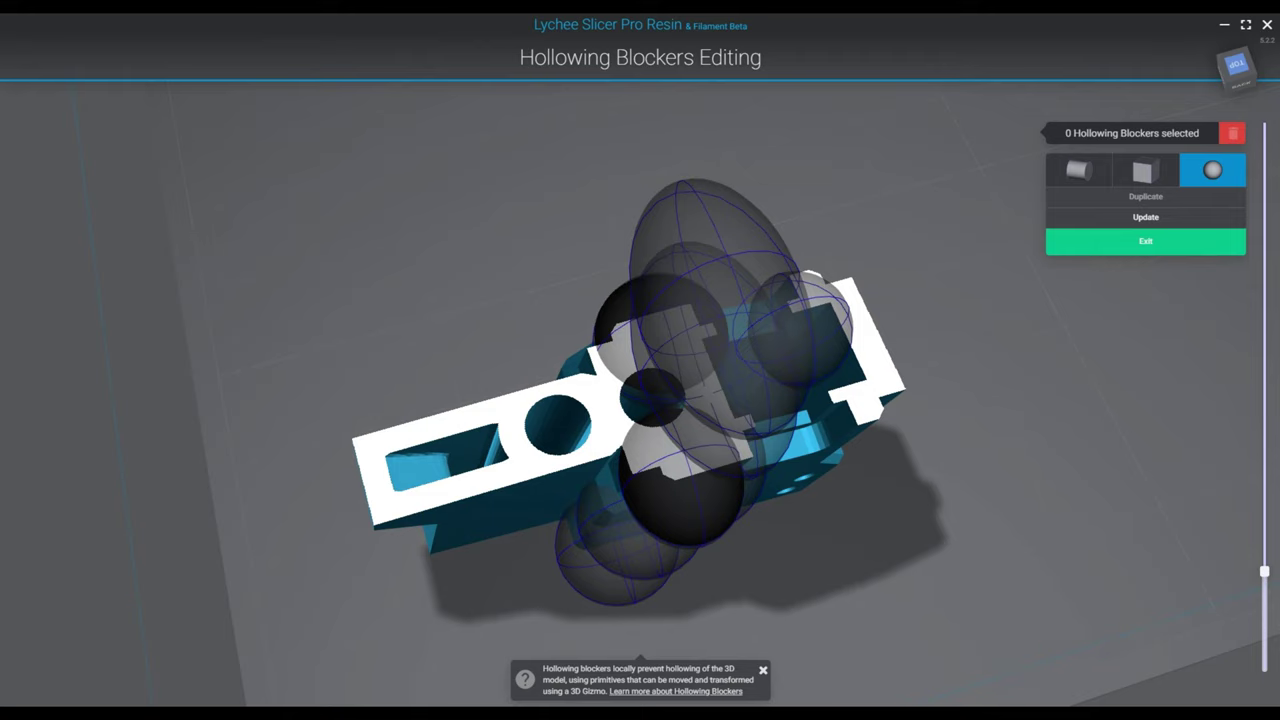
- Raise the layer preview, finish editing the handle's blockers and recheck its remaining suction cup marker from the hole settings
{"action": "left_click_drag", "start_coordinate": [1264, 571], "coordinate": [1264, 450]}
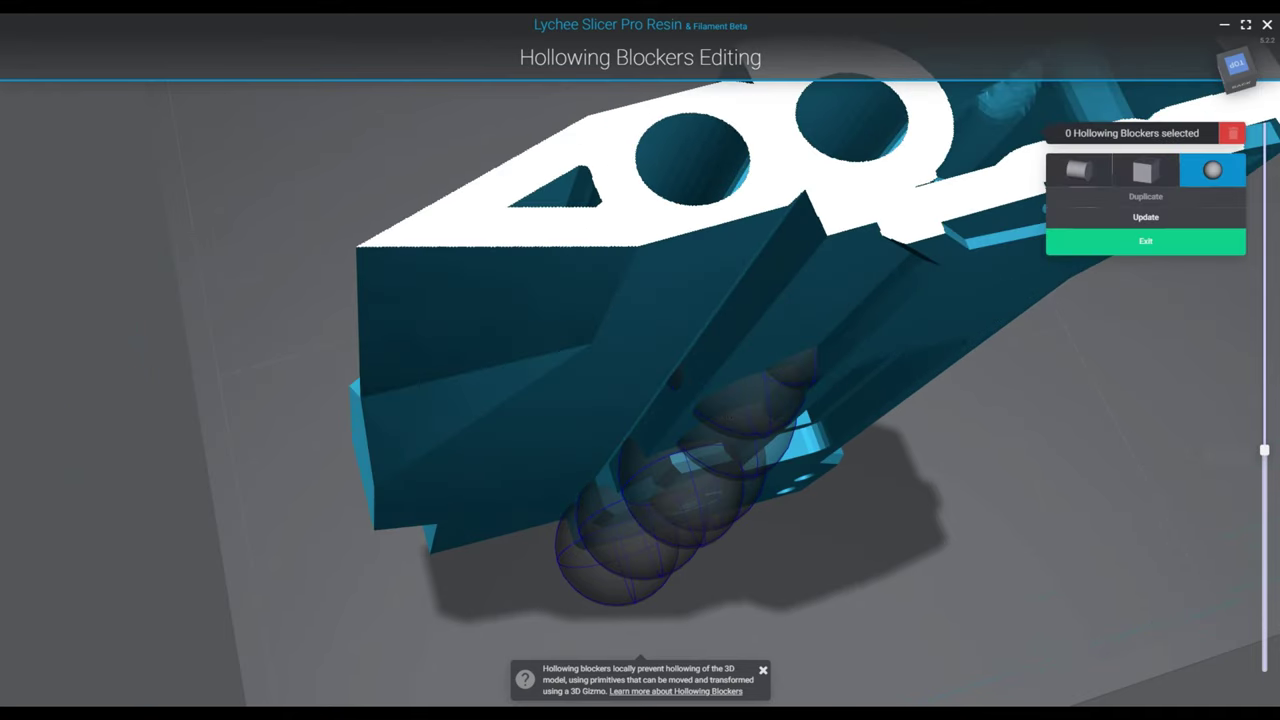
{"action": "left_click", "coordinate": [1145, 241]}
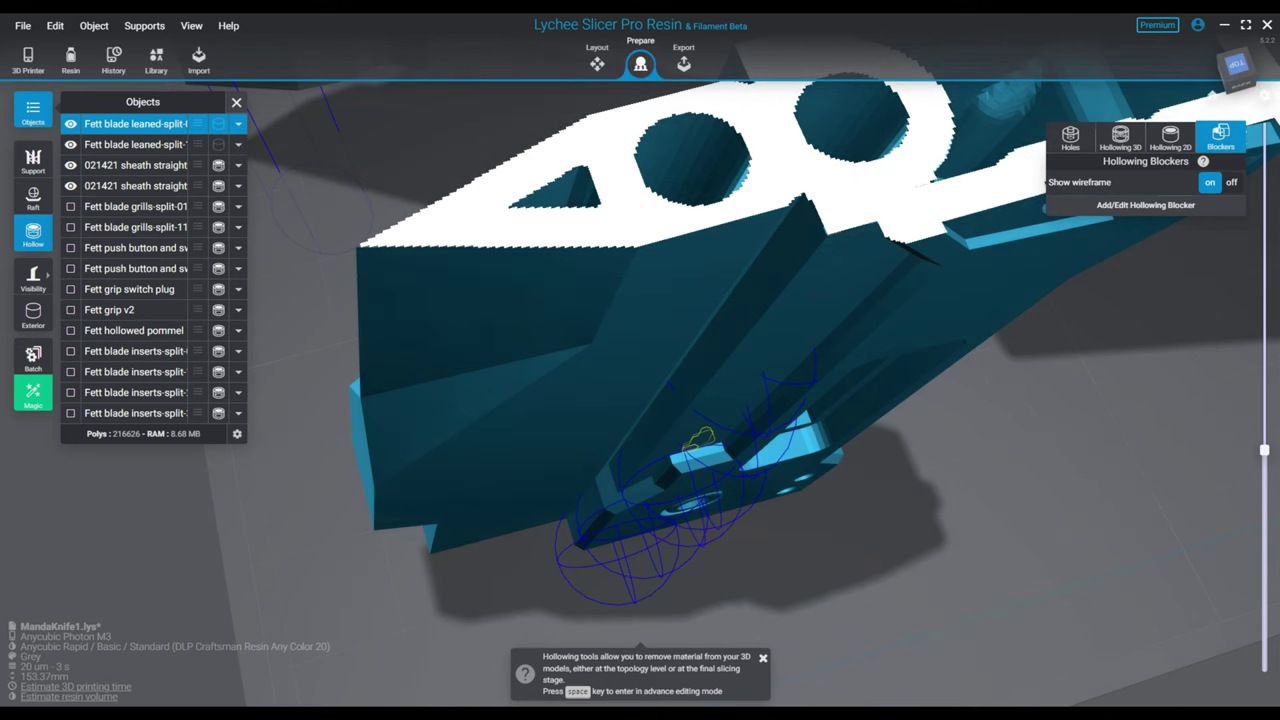
{"action": "left_click", "coordinate": [1120, 137]}
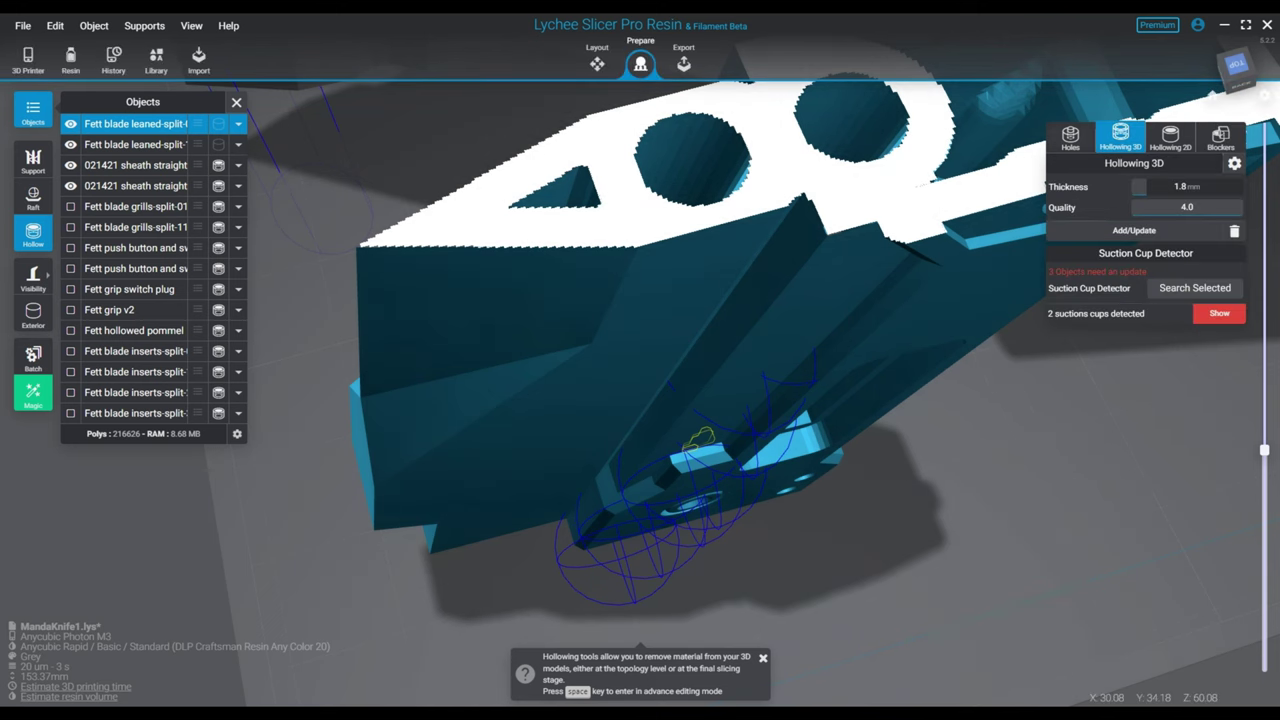
{"action": "left_click", "coordinate": [1070, 138]}
{"action": "left_click", "coordinate": [699, 438]}
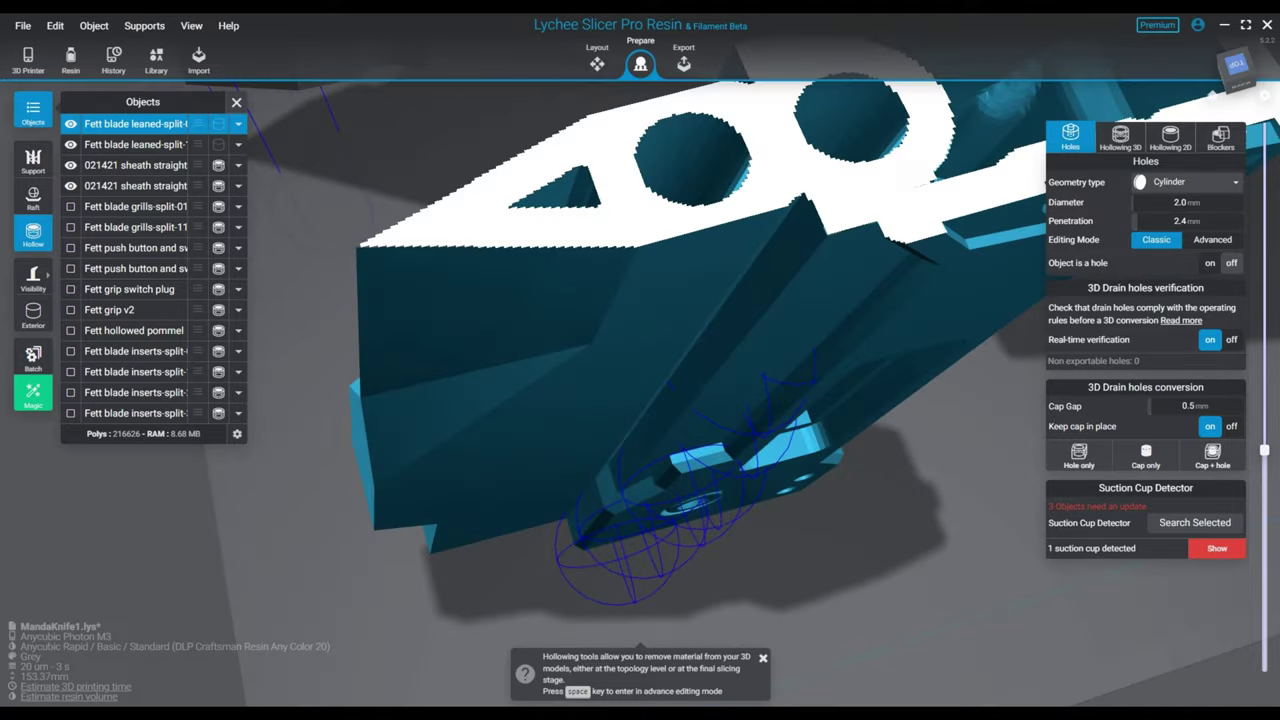
- Place a 2.0 mm cylinder drain hole with 2.4 mm penetration on the narrow side face near the handle's lower end
{"action": "right_click_drag", "start_coordinate": [450, 330], "coordinate": [414, 206]}
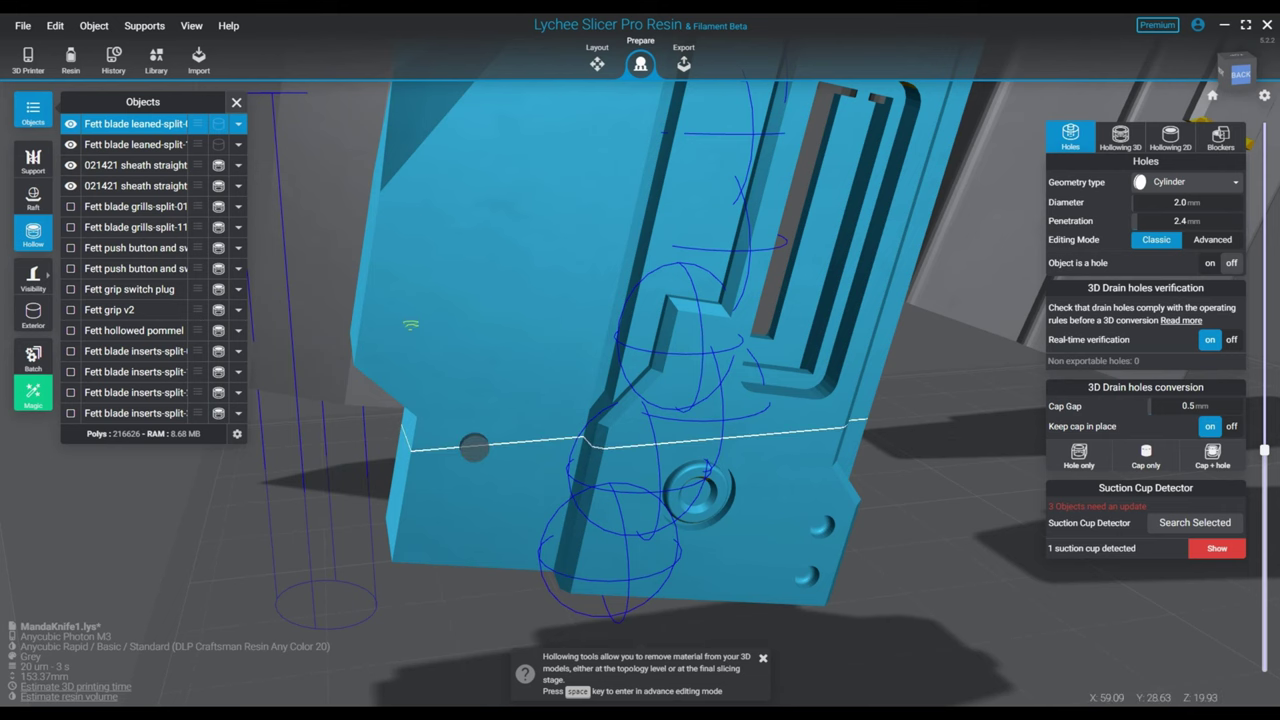
{"action": "right_click_drag", "start_coordinate": [471, 448], "coordinate": [531, 449]}
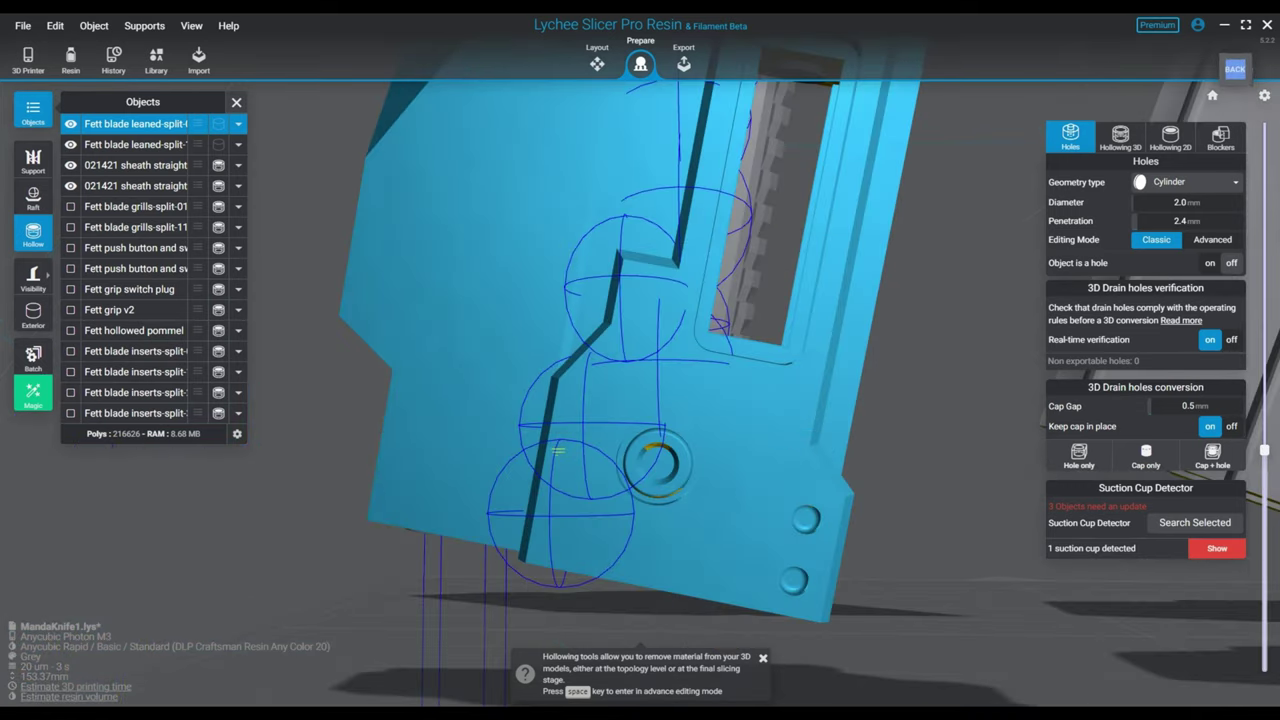
{"action": "left_click_drag", "start_coordinate": [1265, 450], "coordinate": [1265, 647]}
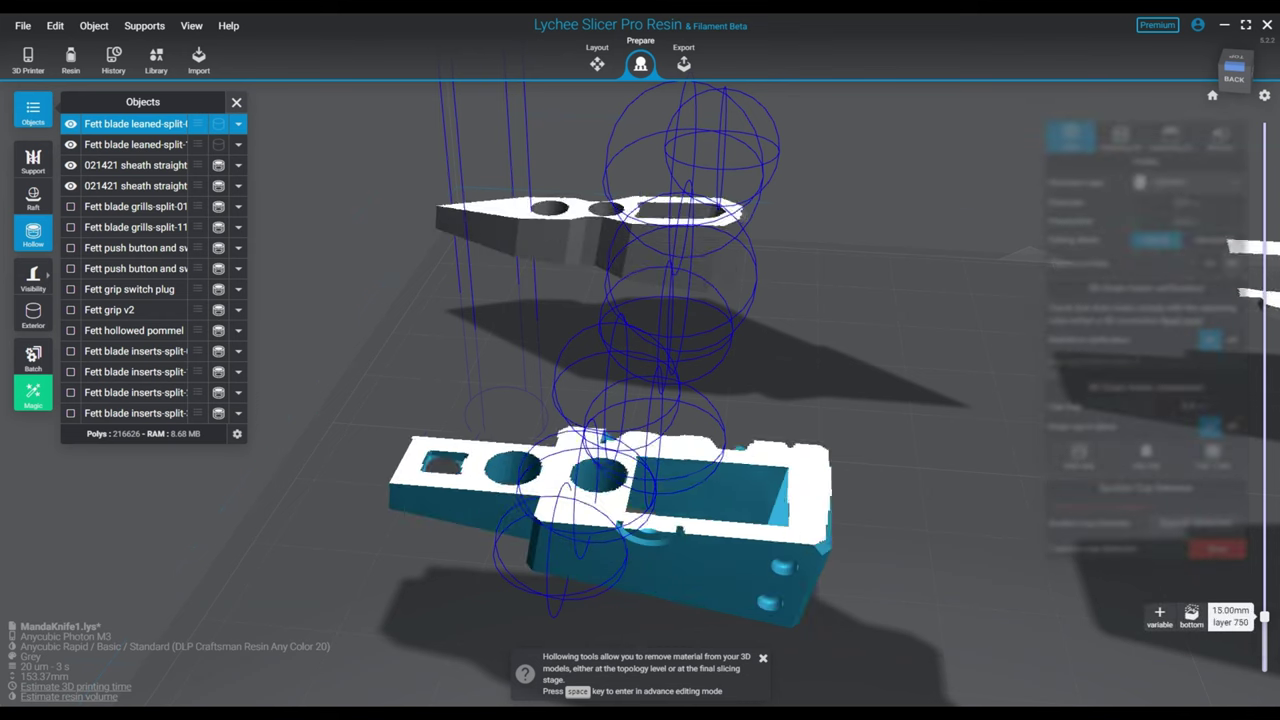
{"action": "left_click_drag", "start_coordinate": [1265, 617], "coordinate": [1265, 523]}
{"action": "right_click_drag", "start_coordinate": [620, 430], "coordinate": [880, 315]}
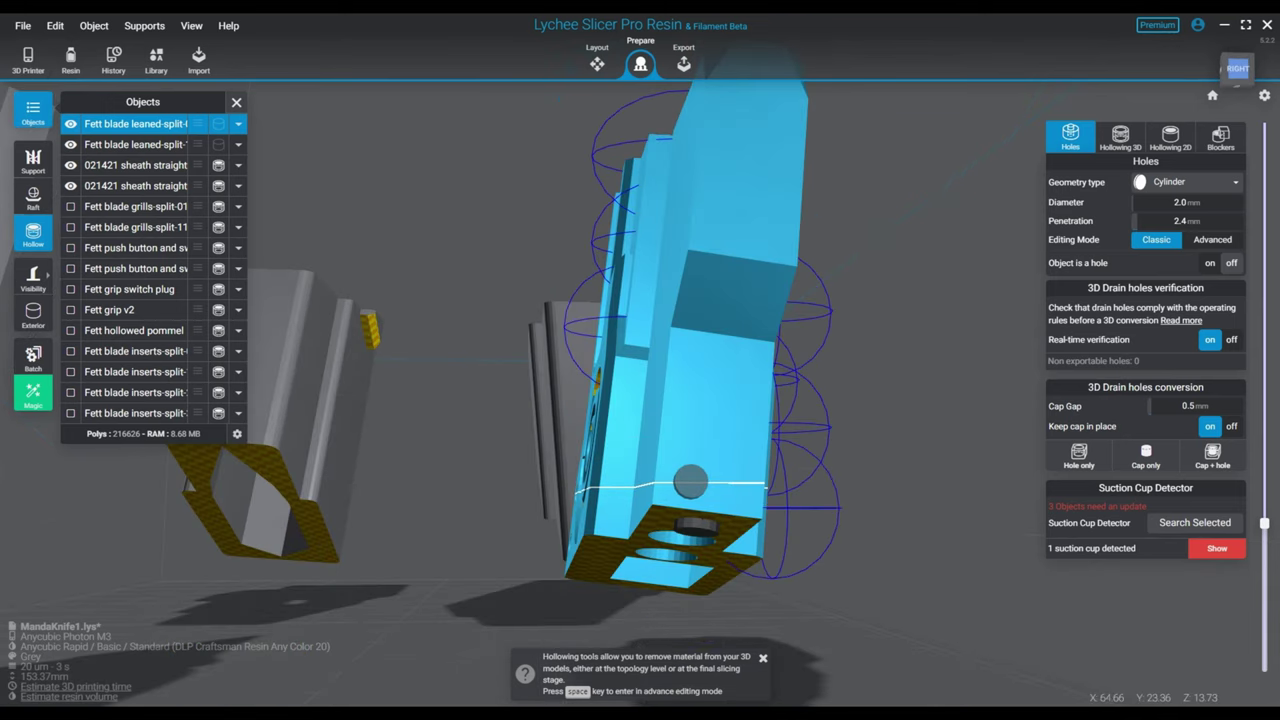
{"action": "left_click", "coordinate": [690, 482]}
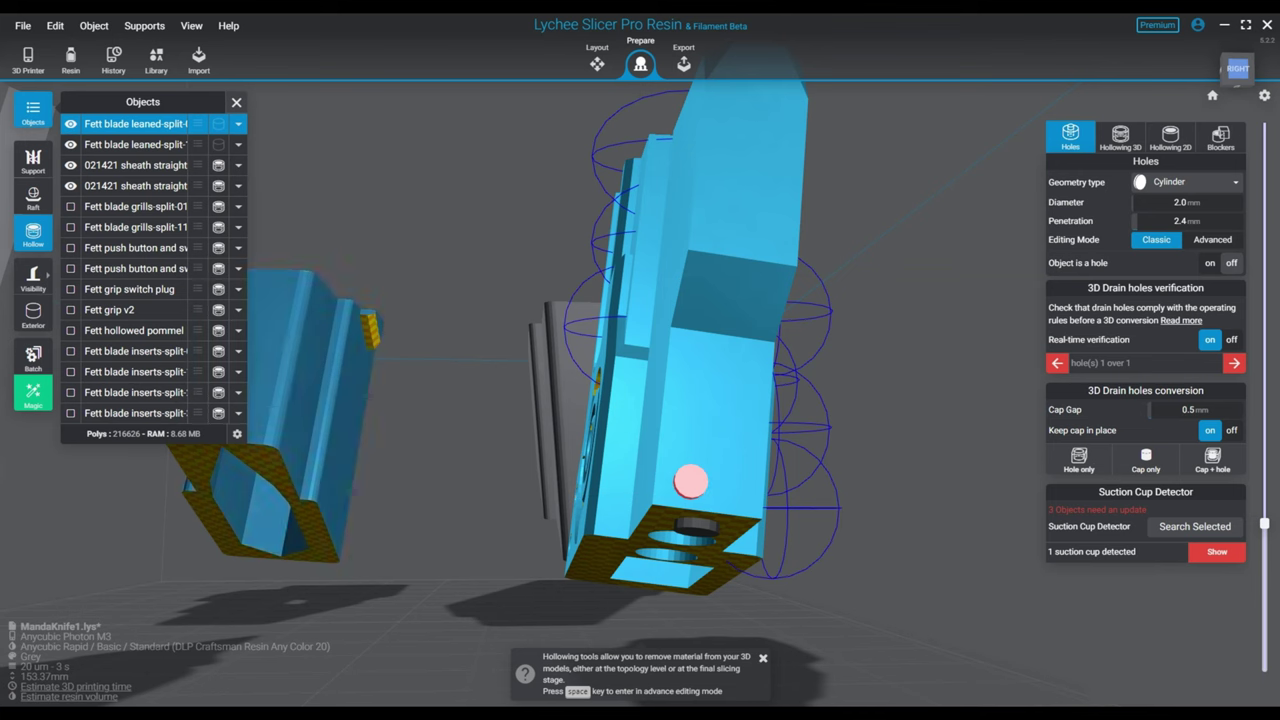
- Compare the new side hole with the handle's interior hollow and reposition it slightly lower over the inner channel
{"action": "left_click", "coordinate": [33, 316]}
{"action": "right_click_drag", "start_coordinate": [480, 400], "coordinate": [476, 426]}
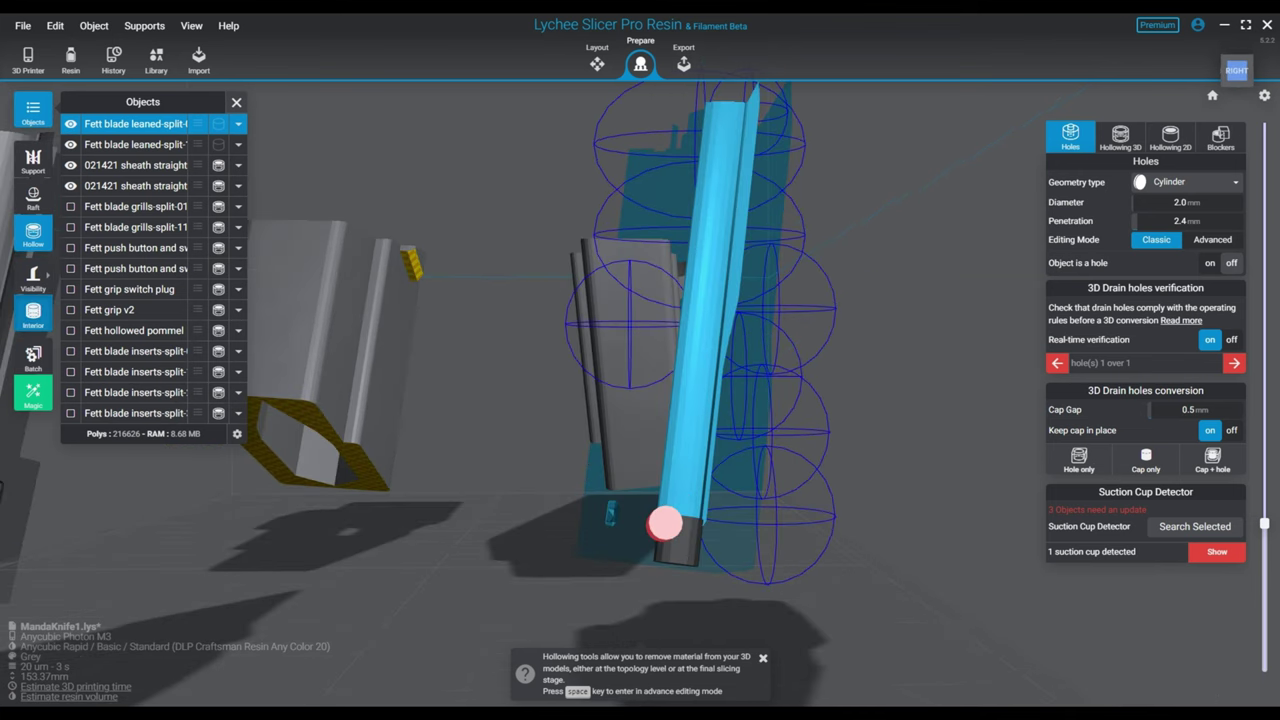
{"action": "key", "text": "i"}
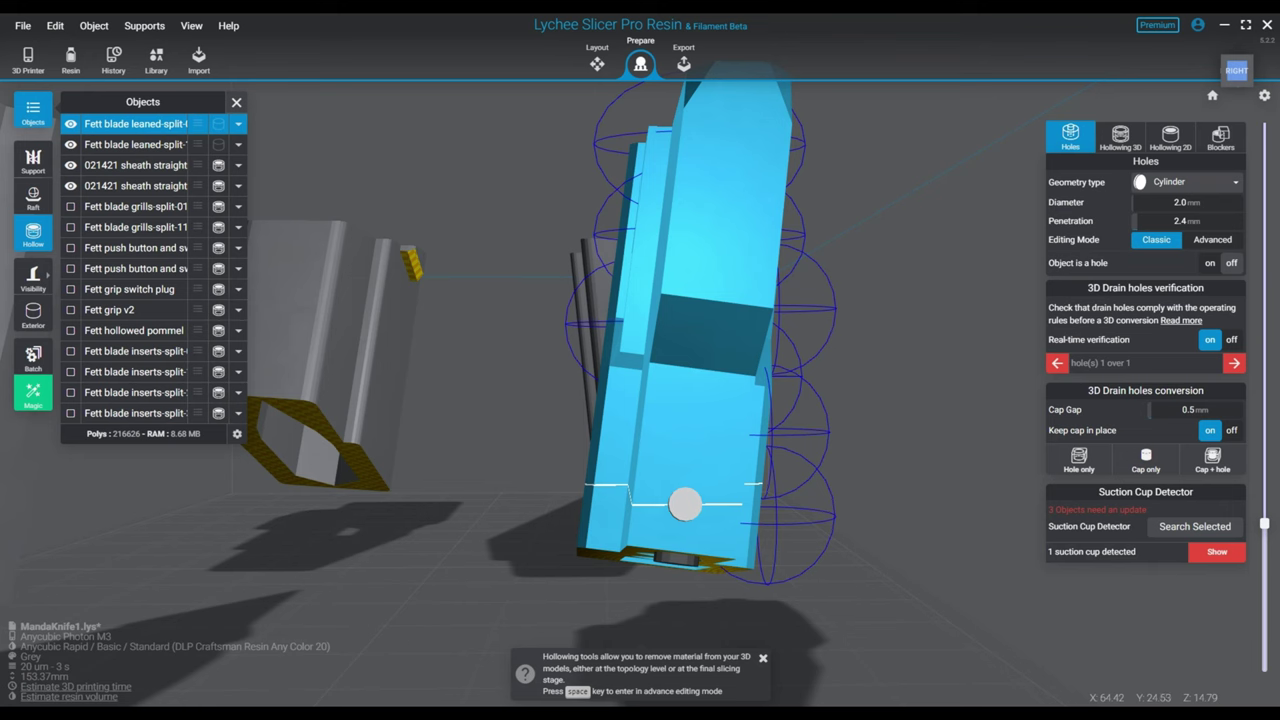
{"action": "left_click", "coordinate": [685, 504]}
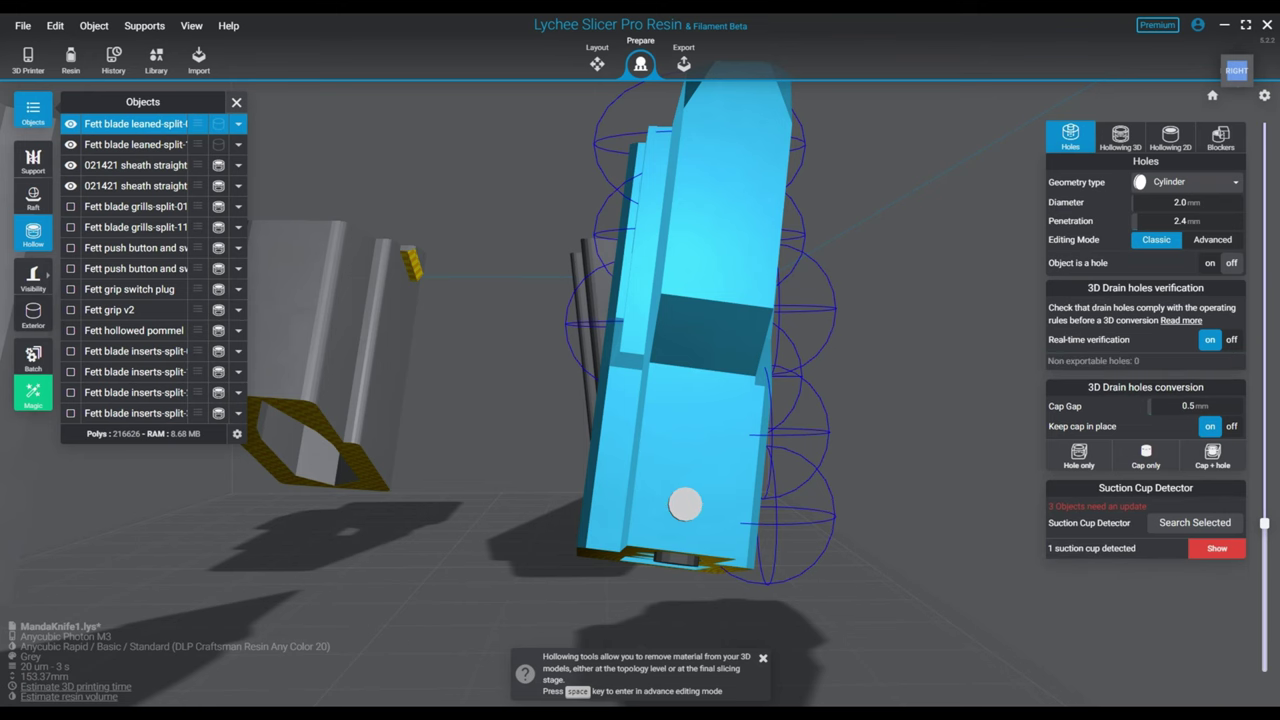
{"action": "key", "text": "i"}
{"action": "mouse_move", "coordinate": [600, 470]}
{"action": "right_mouse_down"}
{"action": "mouse_move", "coordinate": [940, 465]}
{"action": "mouse_move", "coordinate": [610, 465]}
{"action": "right_mouse_up"}
{"action": "key", "text": "i"}
{"action": "scroll", "coordinate": [698, 556], "scroll_direction": "down", "scroll_amount": 5}
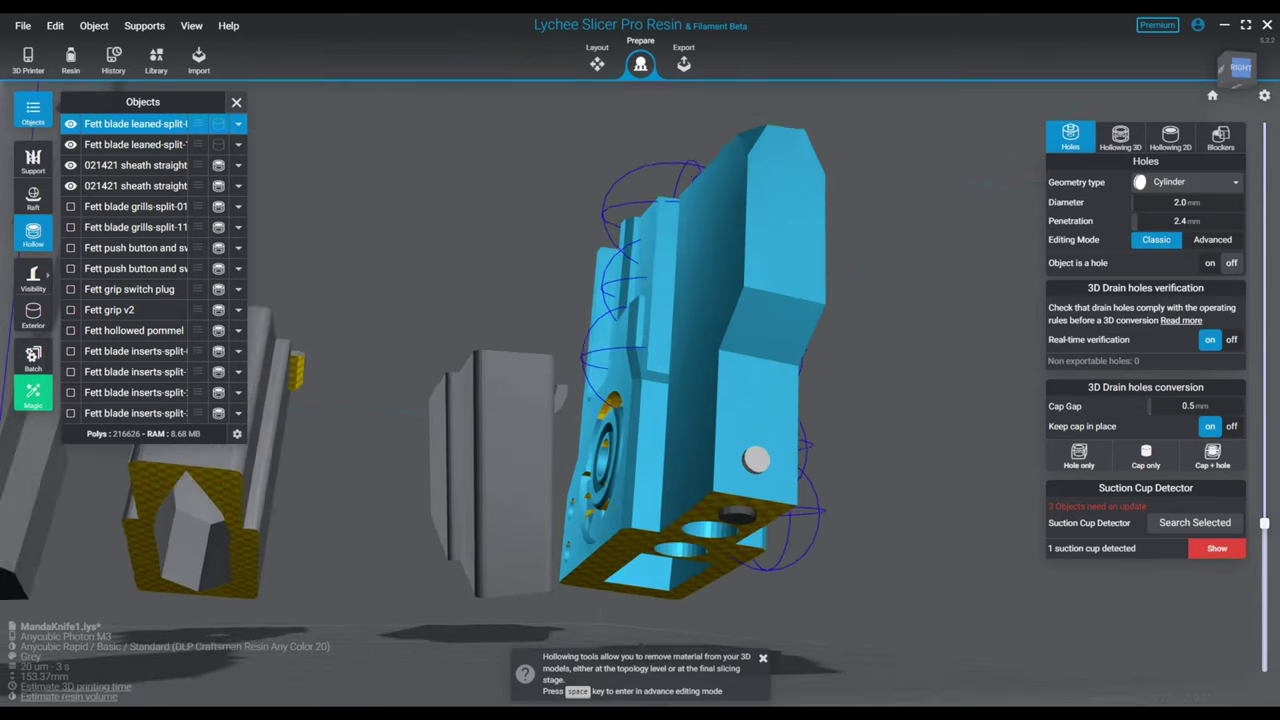
- Raise the layer preview slightly and place 2.0 mm drain holes through the walls between the handle's pointed pocket and round channels
{"action": "left_click", "coordinate": [812, 490]}
{"action": "right_click_drag", "start_coordinate": [812, 490], "coordinate": [665, 560]}
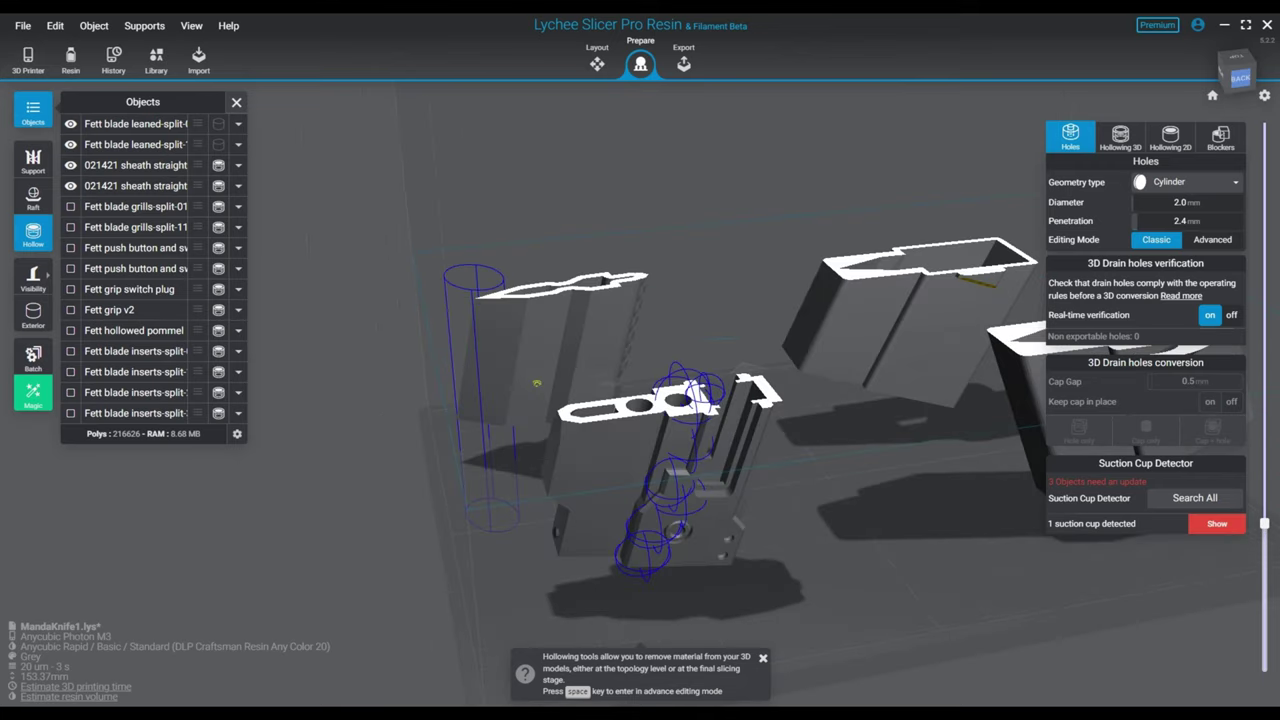
{"action": "mouse_move", "coordinate": [1264, 523]}
{"action": "left_mouse_down"}
{"action": "mouse_move", "coordinate": [1264, 457]}
{"action": "mouse_move", "coordinate": [1264, 541]}
{"action": "mouse_move", "coordinate": [1264, 515]}
{"action": "left_mouse_up"}
{"action": "scroll", "coordinate": [778, 355], "scroll_direction": "up", "scroll_amount": 3}
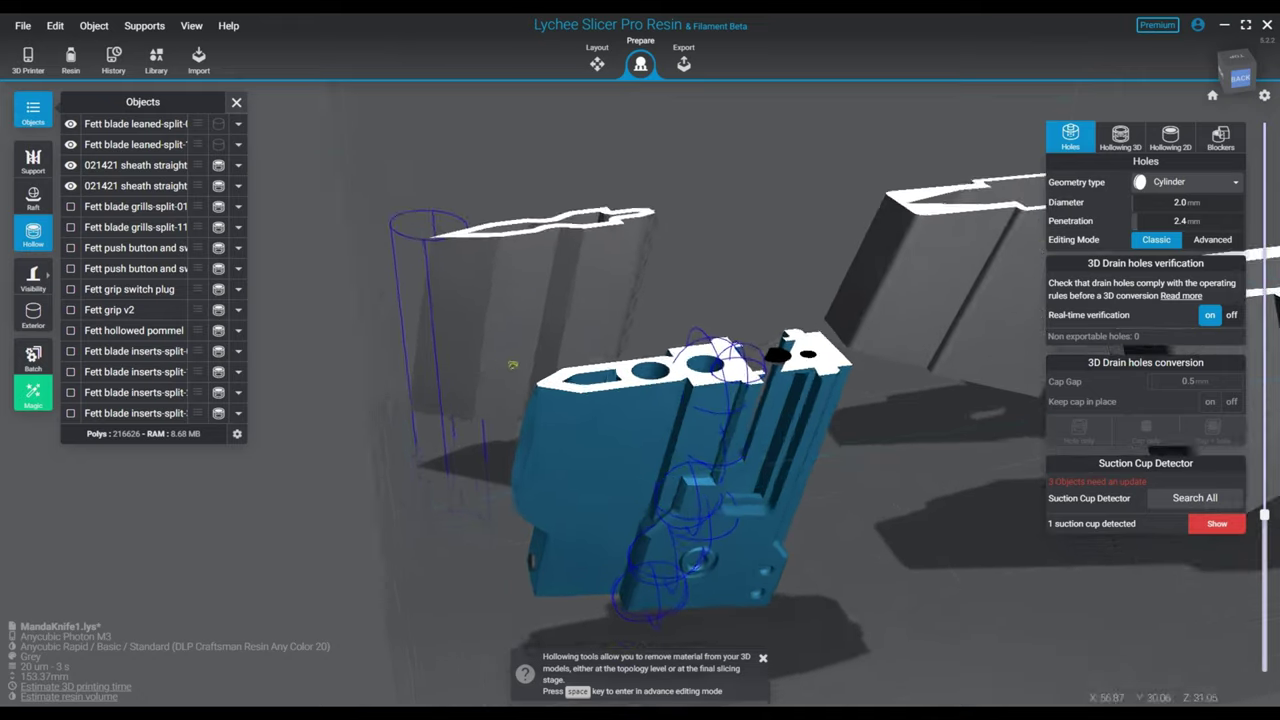
{"action": "scroll", "coordinate": [600, 420], "scroll_direction": "up", "scroll_amount": 6}
{"action": "left_click", "coordinate": [597, 414]}
{"action": "right_click_drag", "start_coordinate": [597, 414], "coordinate": [700, 520]}
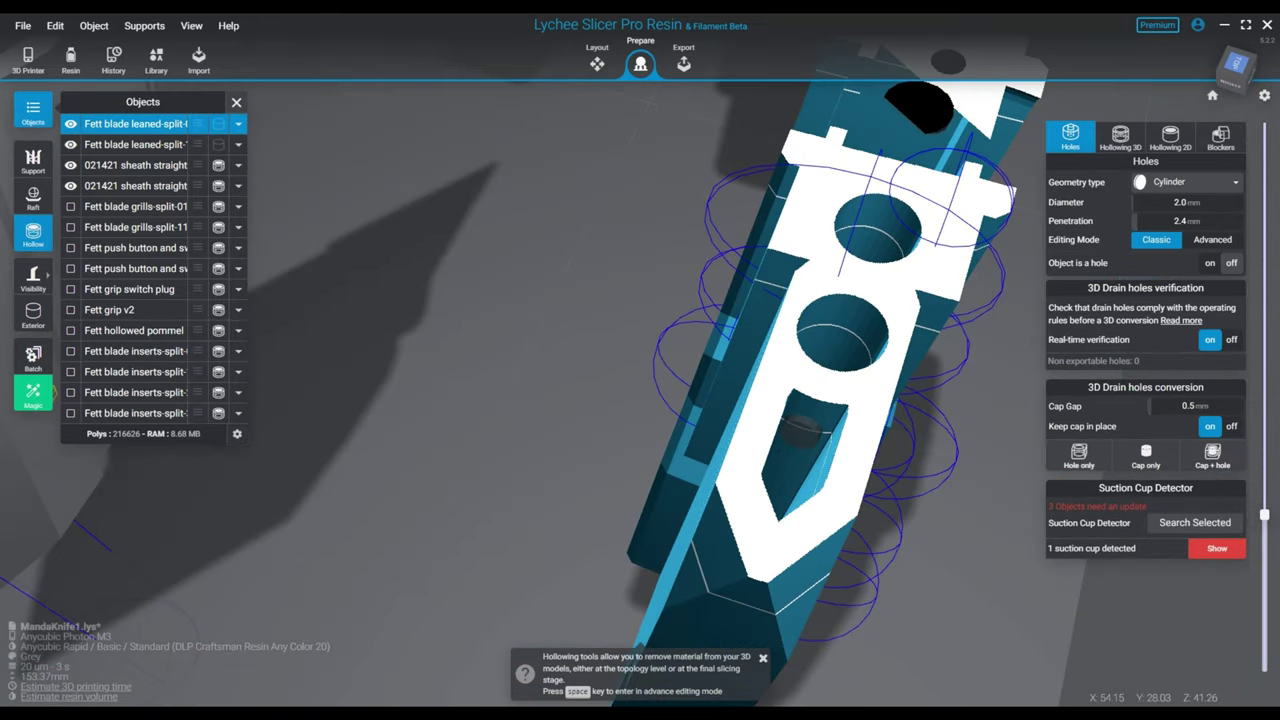
{"action": "right_click_drag", "start_coordinate": [790, 440], "coordinate": [438, 354]}
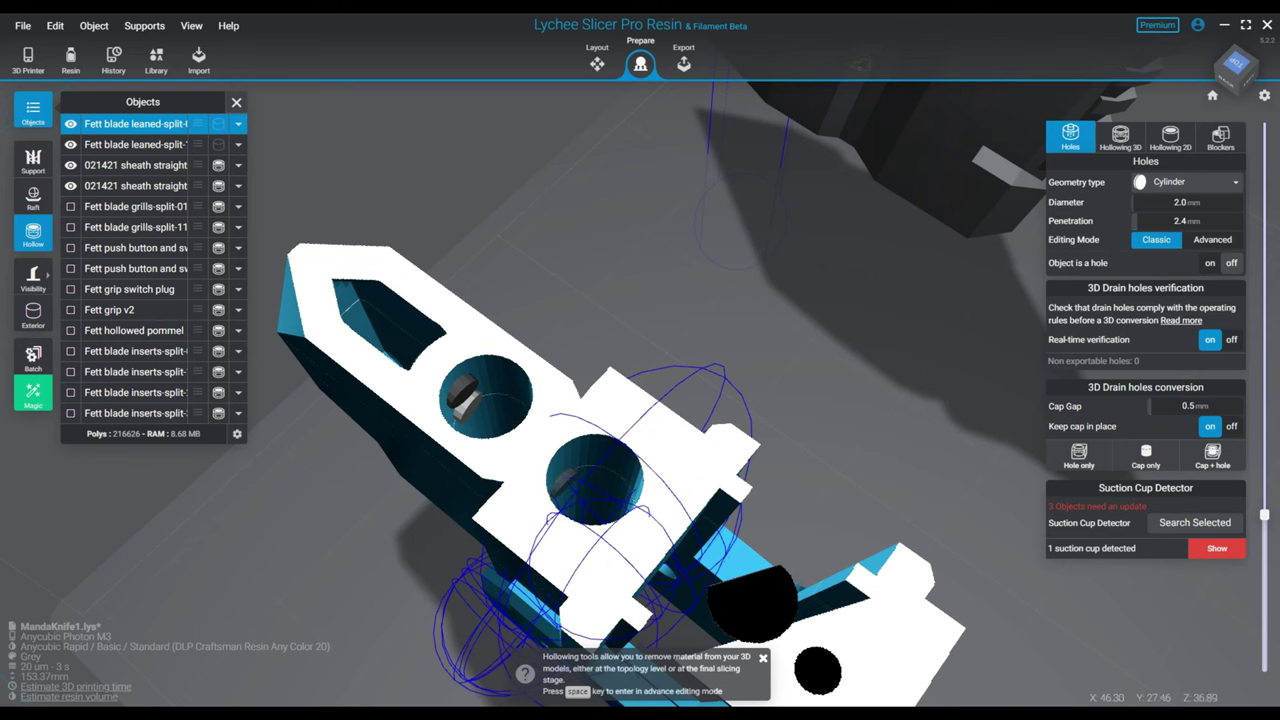
{"action": "right_click_drag", "start_coordinate": [560, 400], "coordinate": [705, 382]}
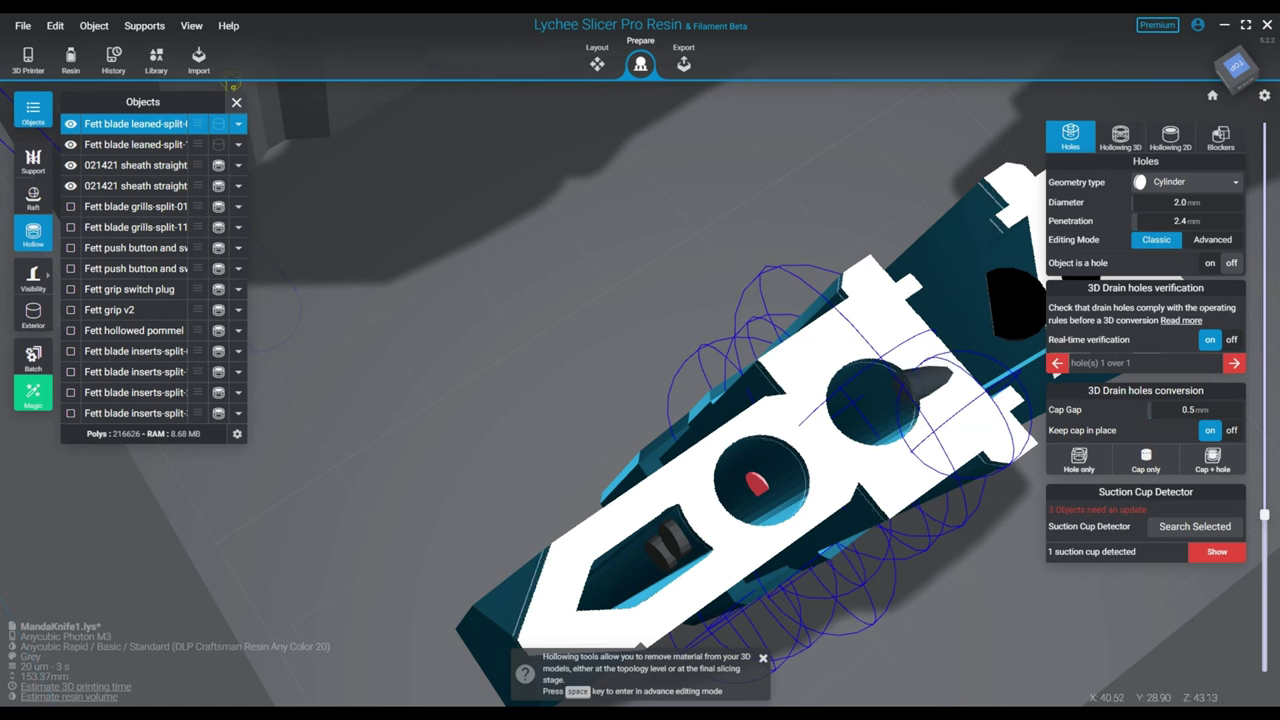
- Extend the hole between the handle's two round channels to a 3.2 mm penetration and delete that hole
{"action": "key", "text": "space"}
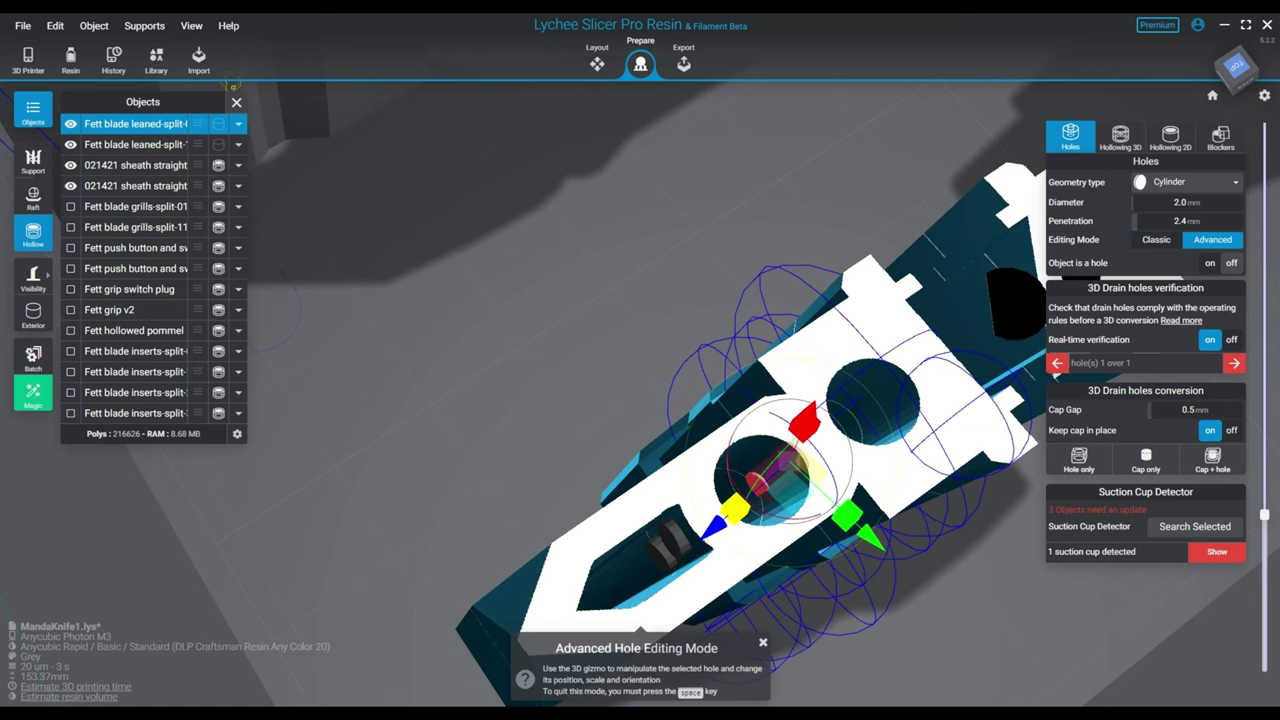
{"action": "key", "text": "space"}
{"action": "key", "text": "space"}
{"action": "left_click_drag", "start_coordinate": [713, 527], "coordinate": [717, 524]}
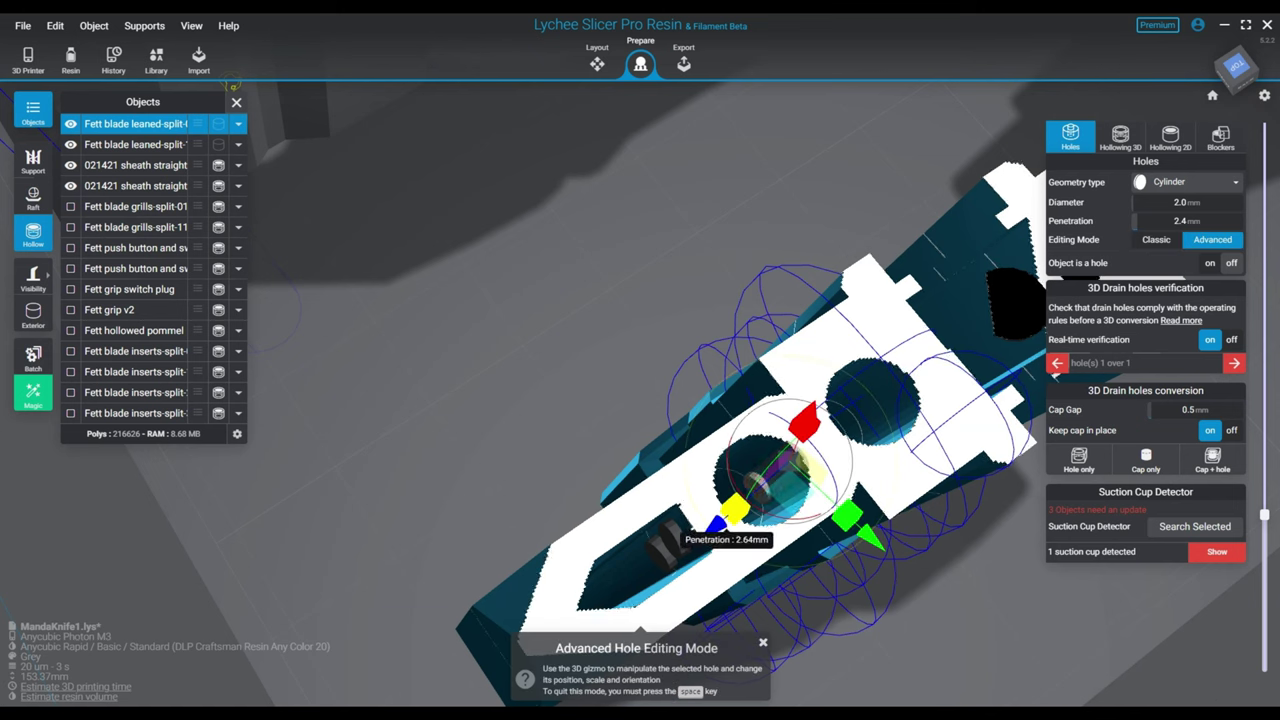
{"action": "key", "text": "space"}
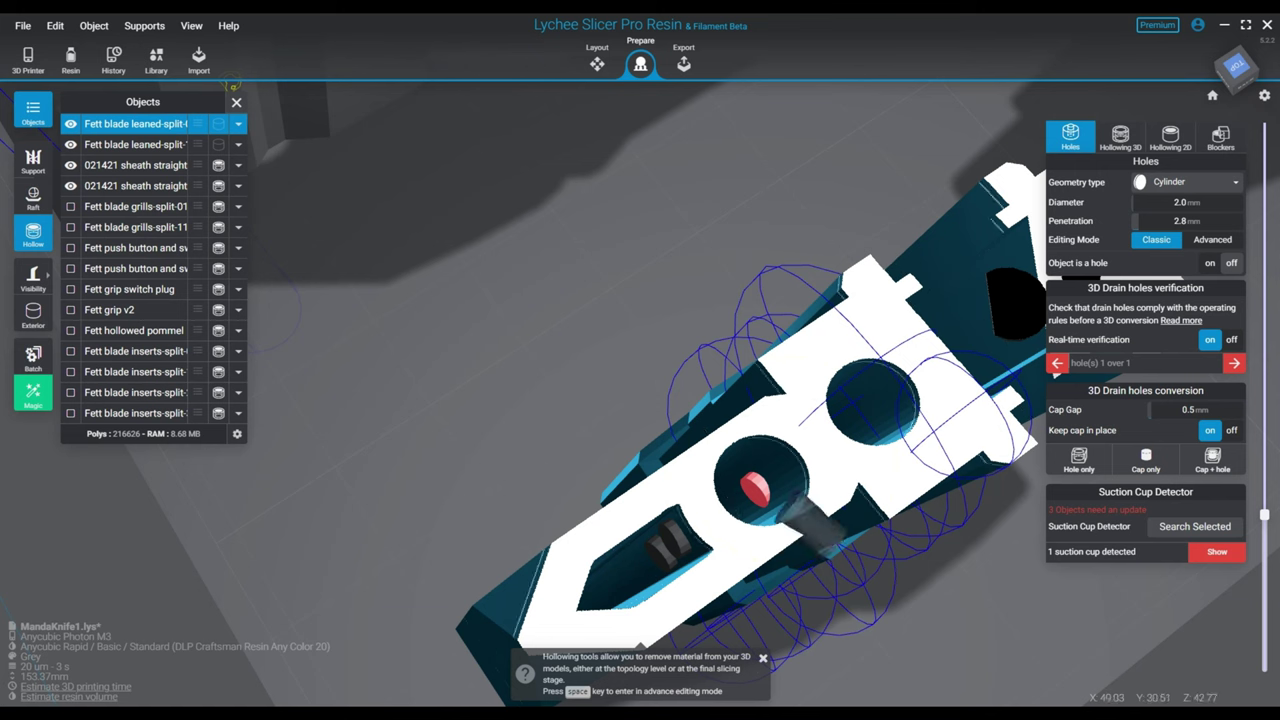
{"action": "key", "text": "space"}
{"action": "left_click_drag", "start_coordinate": [743, 505], "coordinate": [721, 531]}
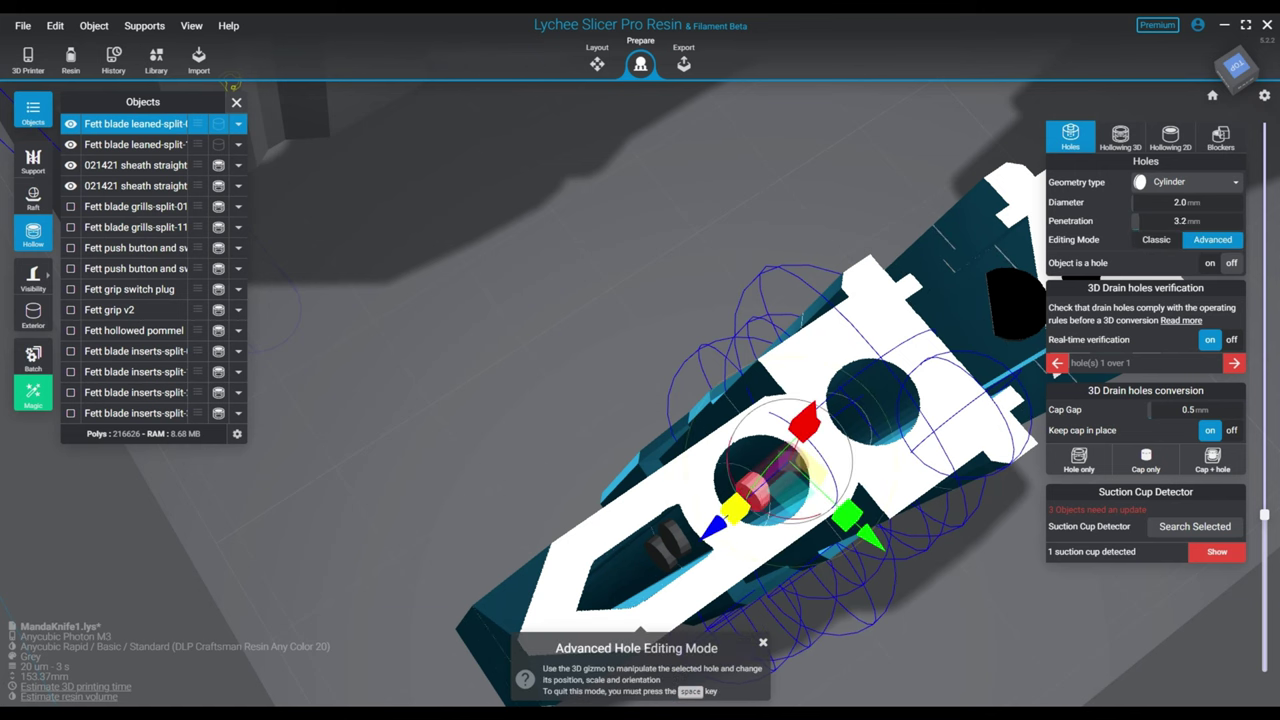
{"action": "key", "text": "Delete"}
- Deselect the handle and examine the cross-sections of all four parts on the build plate
{"action": "right_click_drag", "start_coordinate": [890, 465], "coordinate": [774, 430]}
{"action": "scroll", "coordinate": [774, 430], "scroll_direction": "down", "scroll_amount": 10}
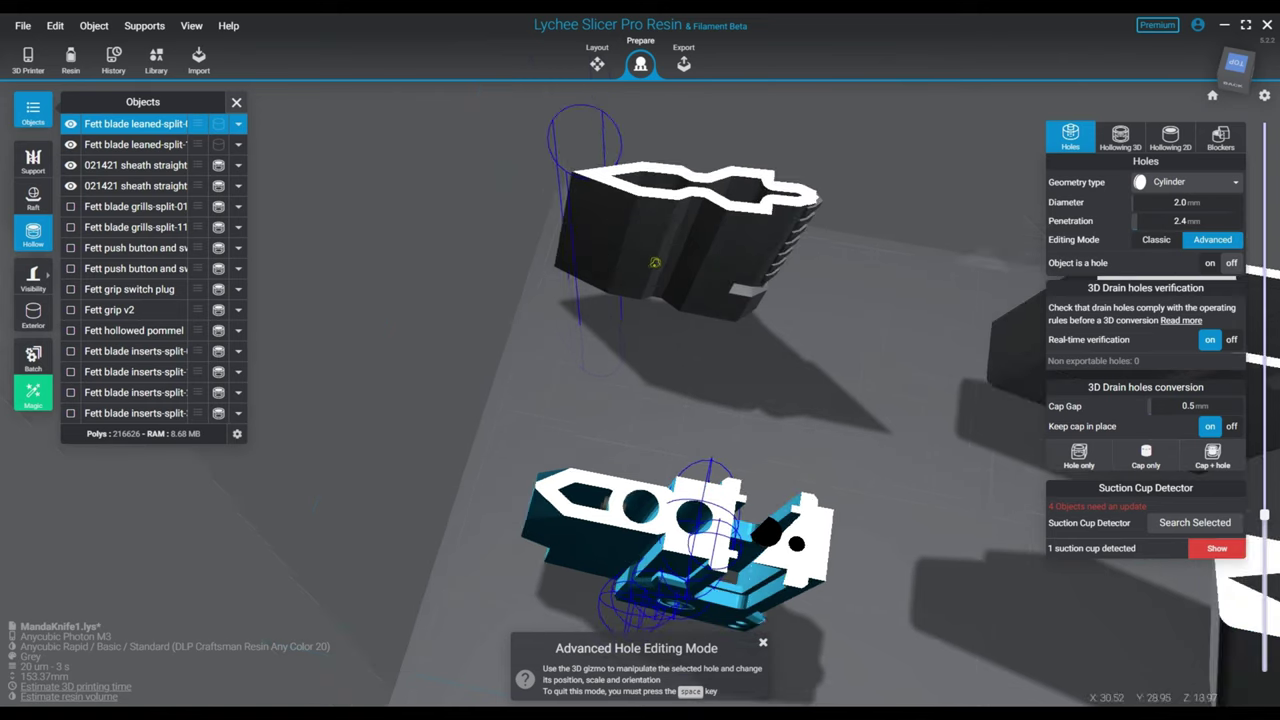
{"action": "scroll", "coordinate": [774, 430], "scroll_direction": "down", "scroll_amount": 5}
{"action": "left_click", "coordinate": [774, 430]}
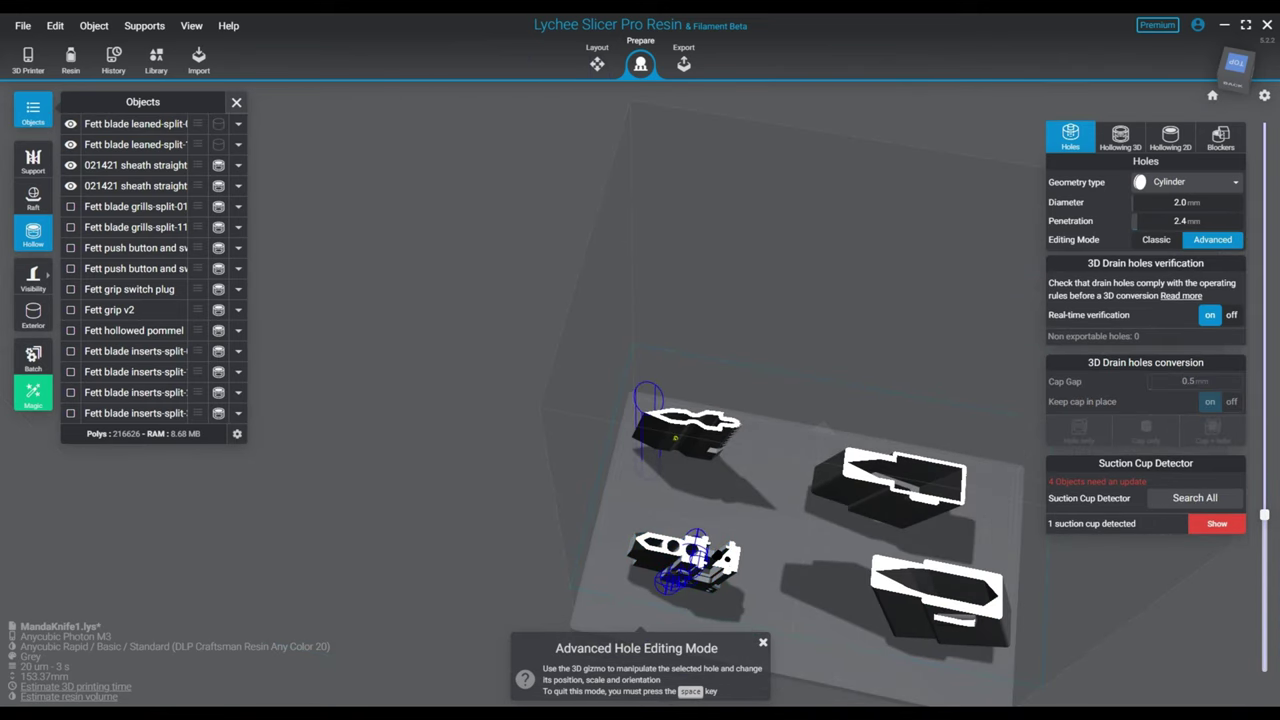
{"action": "right_click_drag", "start_coordinate": [774, 430], "coordinate": [396, 370]}
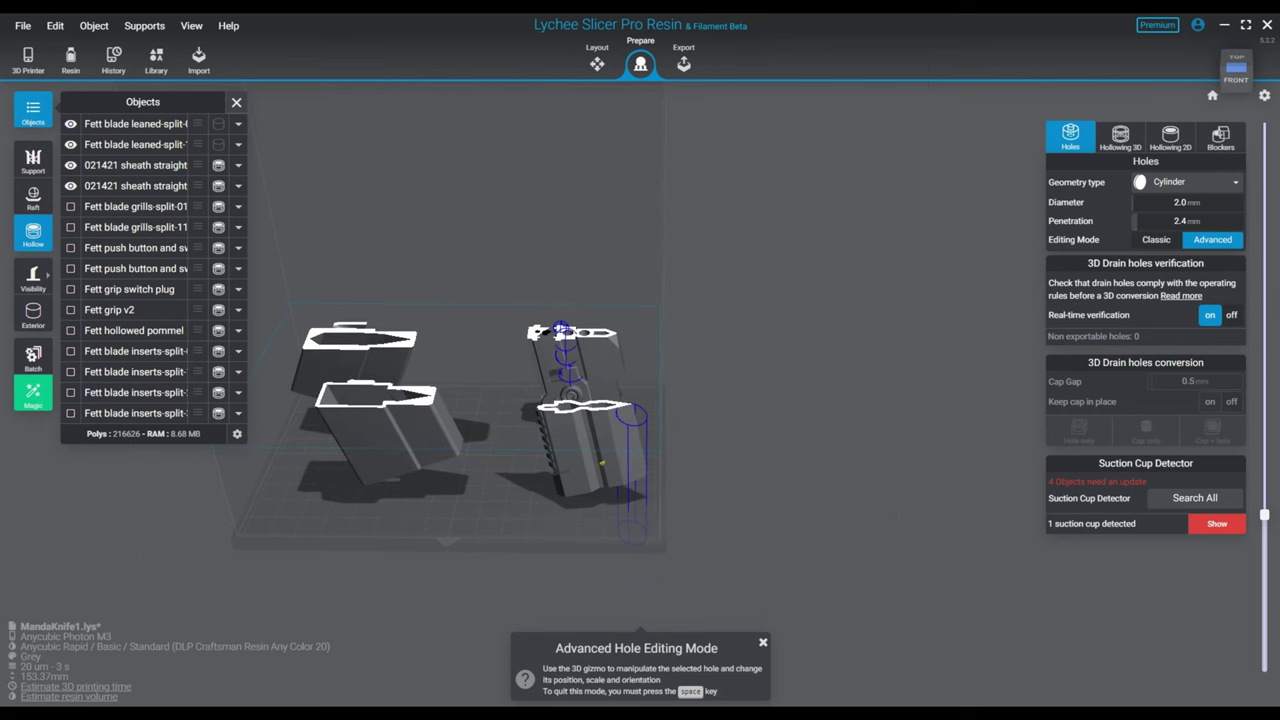
{"action": "left_click", "coordinate": [602, 463]}
{"action": "left_click", "coordinate": [740, 440]}
{"action": "middle_click_drag", "start_coordinate": [740, 440], "coordinate": [868, 560]}
{"action": "right_click_drag", "start_coordinate": [868, 560], "coordinate": [790, 545]}
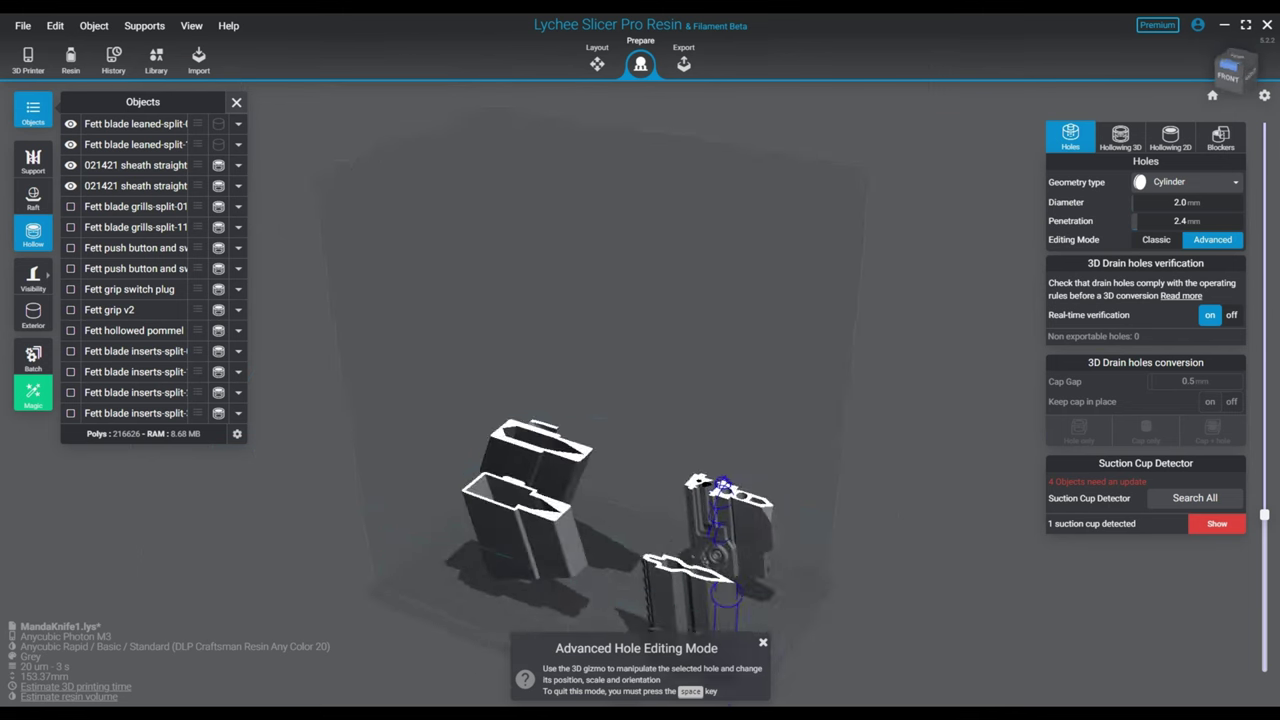
{"action": "left_click_drag", "start_coordinate": [600, 510], "coordinate": [600, 530]}
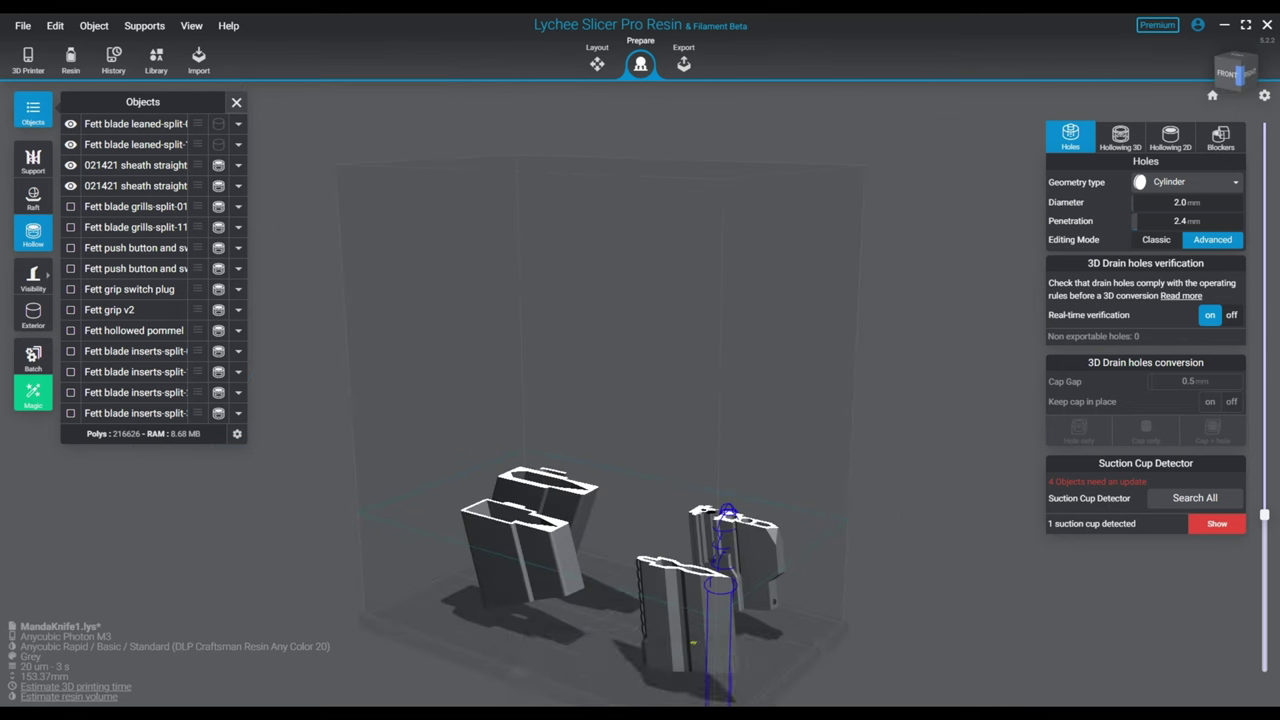
{"action": "scroll", "coordinate": [676, 673], "scroll_direction": "up", "scroll_amount": 5}
{"action": "scroll", "coordinate": [676, 673], "scroll_direction": "up", "scroll_amount": 3}
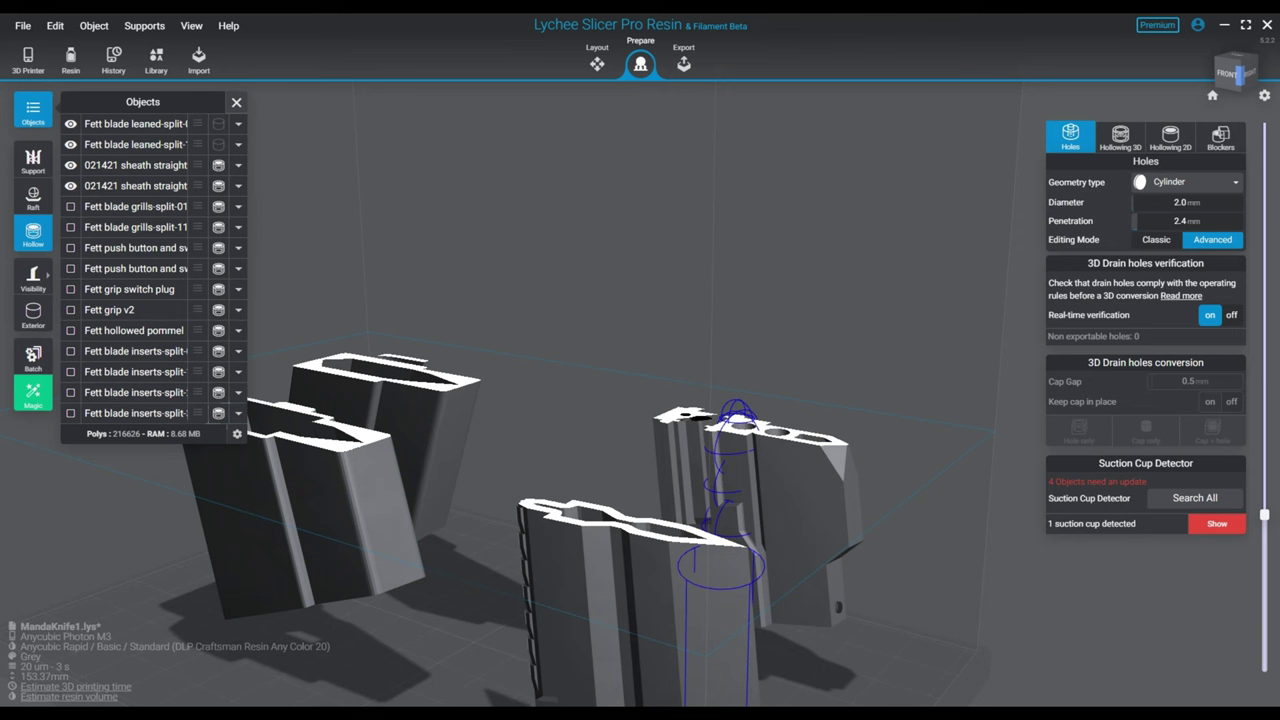
- Restore the full-height preview and convert the drain holes of both leaned blade parts with the Hole only option
{"action": "left_click_drag", "start_coordinate": [1264, 515], "coordinate": [1264, 676]}
{"action": "scroll", "coordinate": [785, 560], "scroll_direction": "down", "scroll_amount": 5}
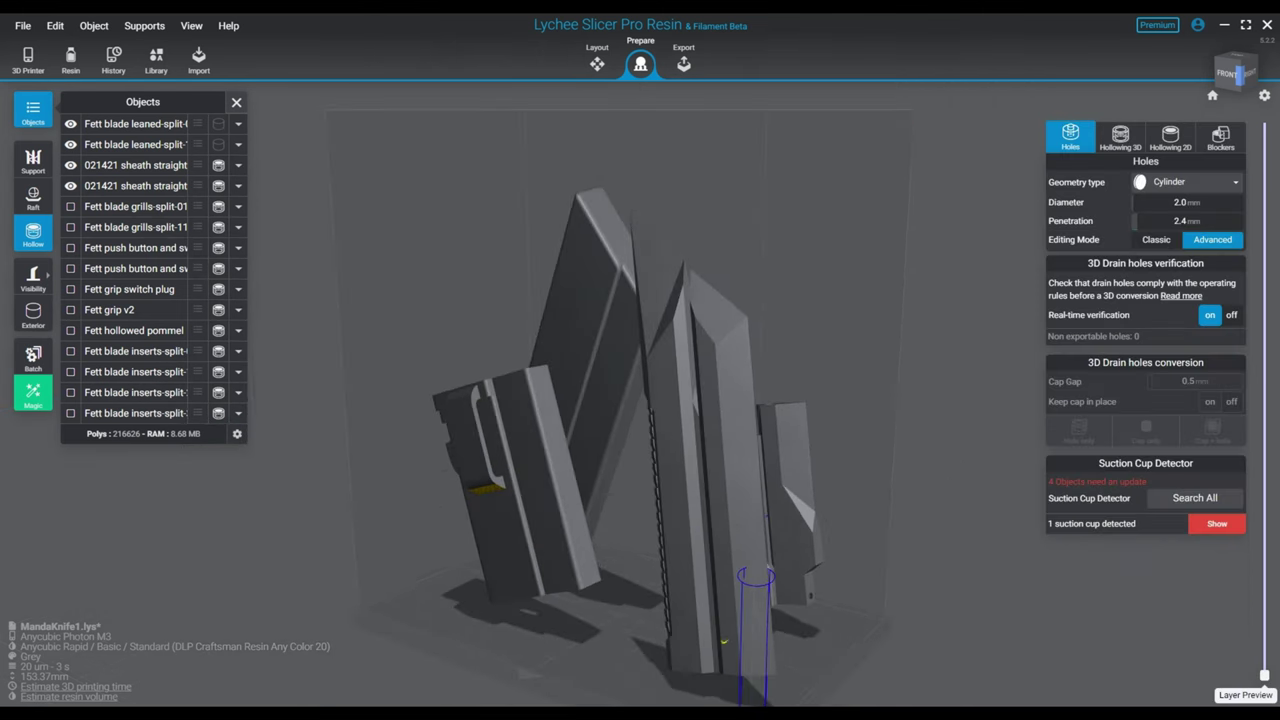
{"action": "right_click_drag", "start_coordinate": [785, 560], "coordinate": [420, 520]}
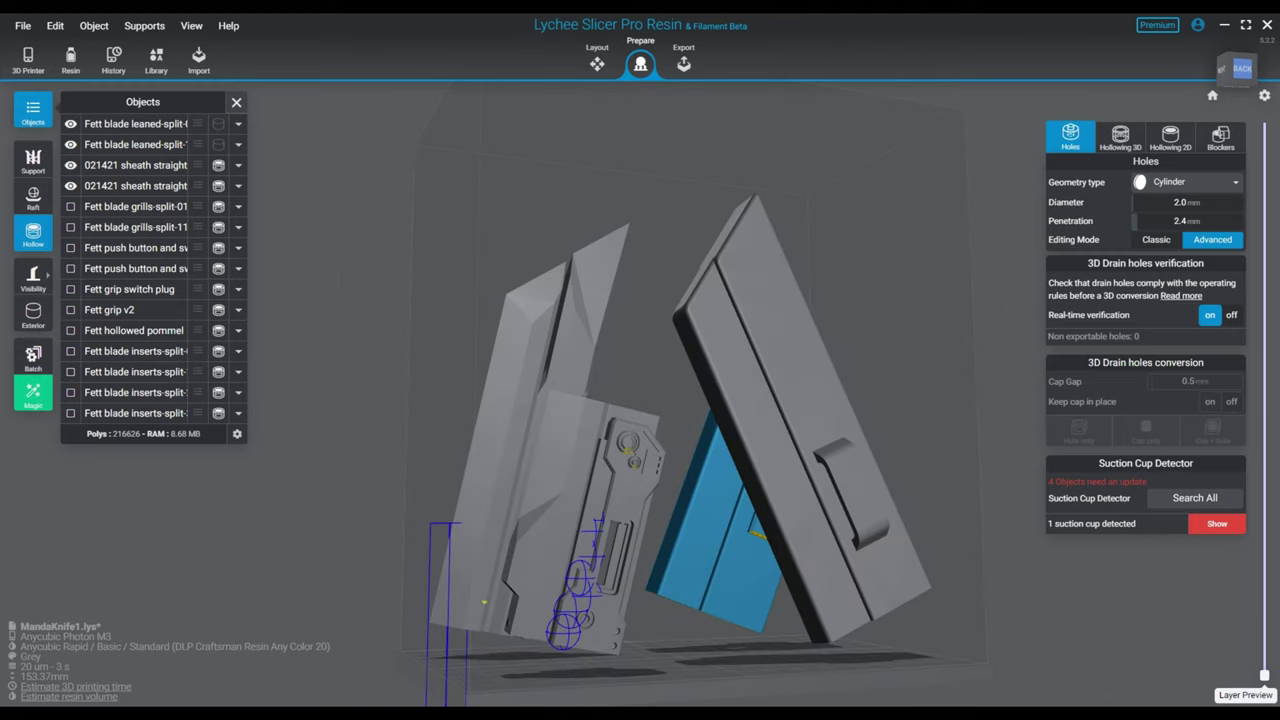
{"action": "right_click_drag", "start_coordinate": [705, 555], "coordinate": [895, 630]}
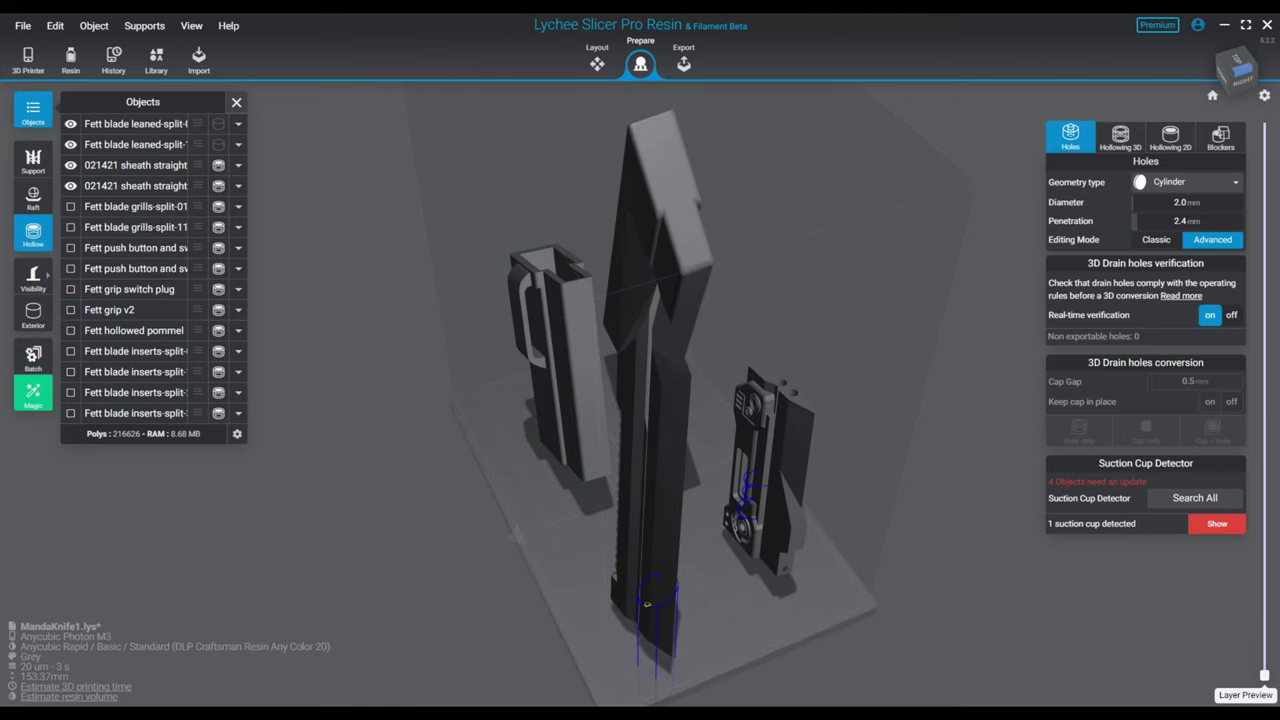
{"action": "right_click_drag", "start_coordinate": [890, 520], "coordinate": [878, 602]}
{"action": "left_click_drag", "start_coordinate": [878, 602], "coordinate": [699, 358]}
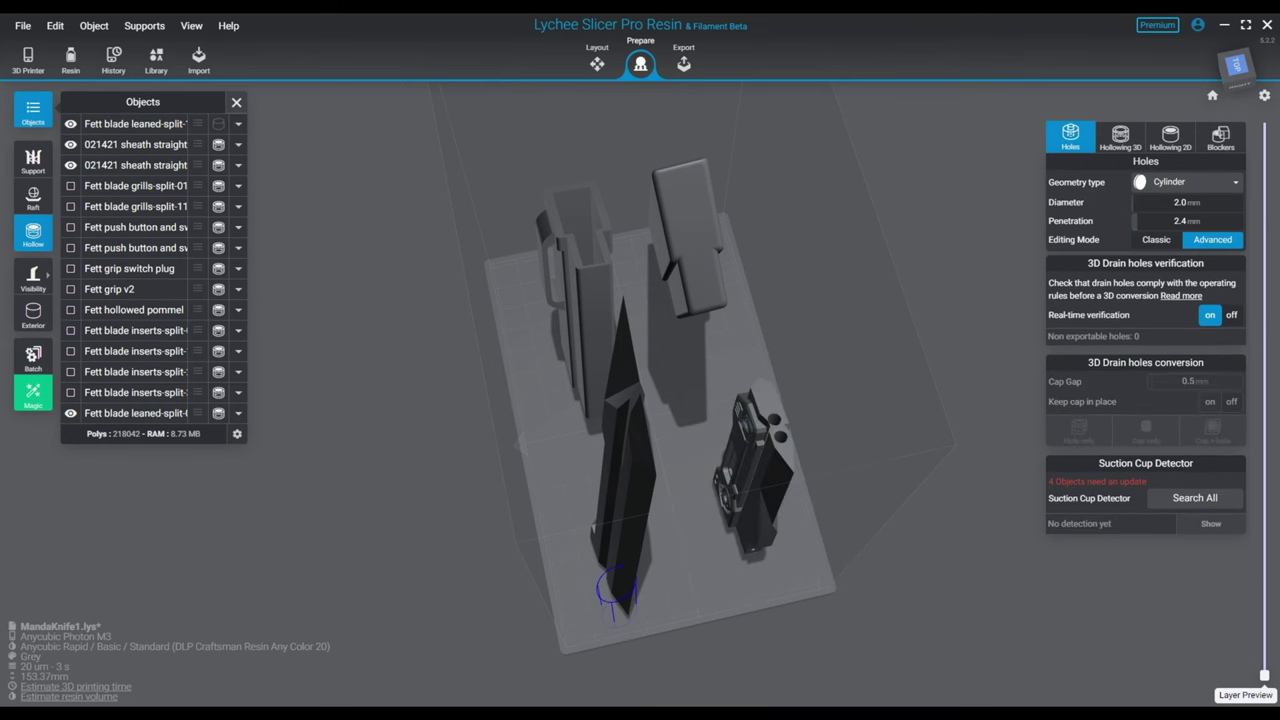
{"action": "left_click_drag", "start_coordinate": [700, 608], "coordinate": [503, 449]}
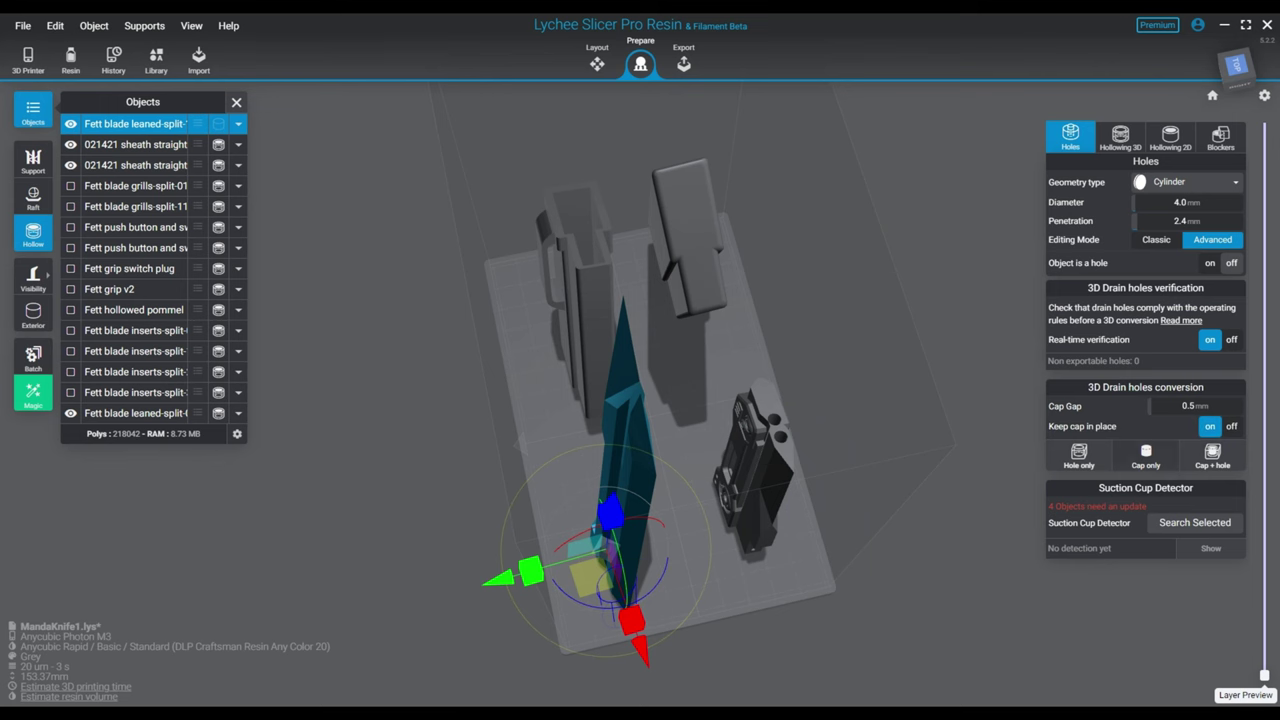
{"action": "left_click", "coordinate": [1079, 456]}
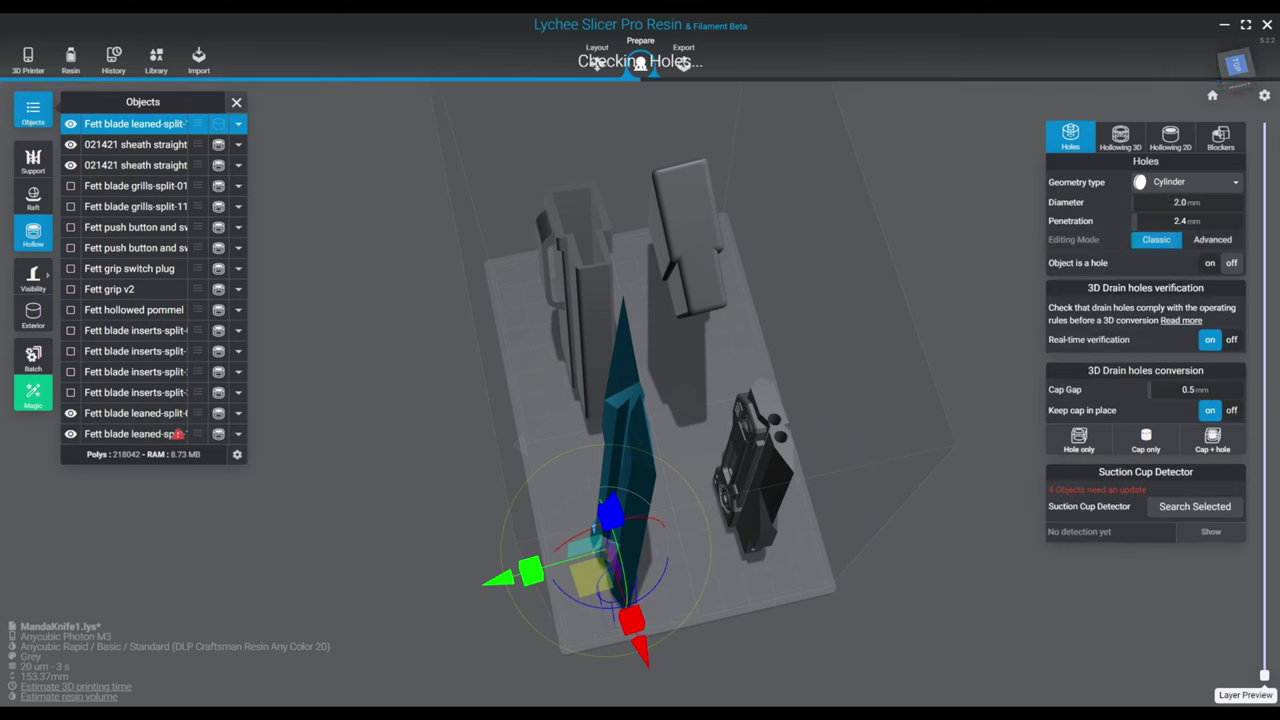
- Inspect the converted blade parts and the sheath halves from below, behind and in front
{"action": "right_click_drag", "start_coordinate": [840, 480], "coordinate": [980, 285]}
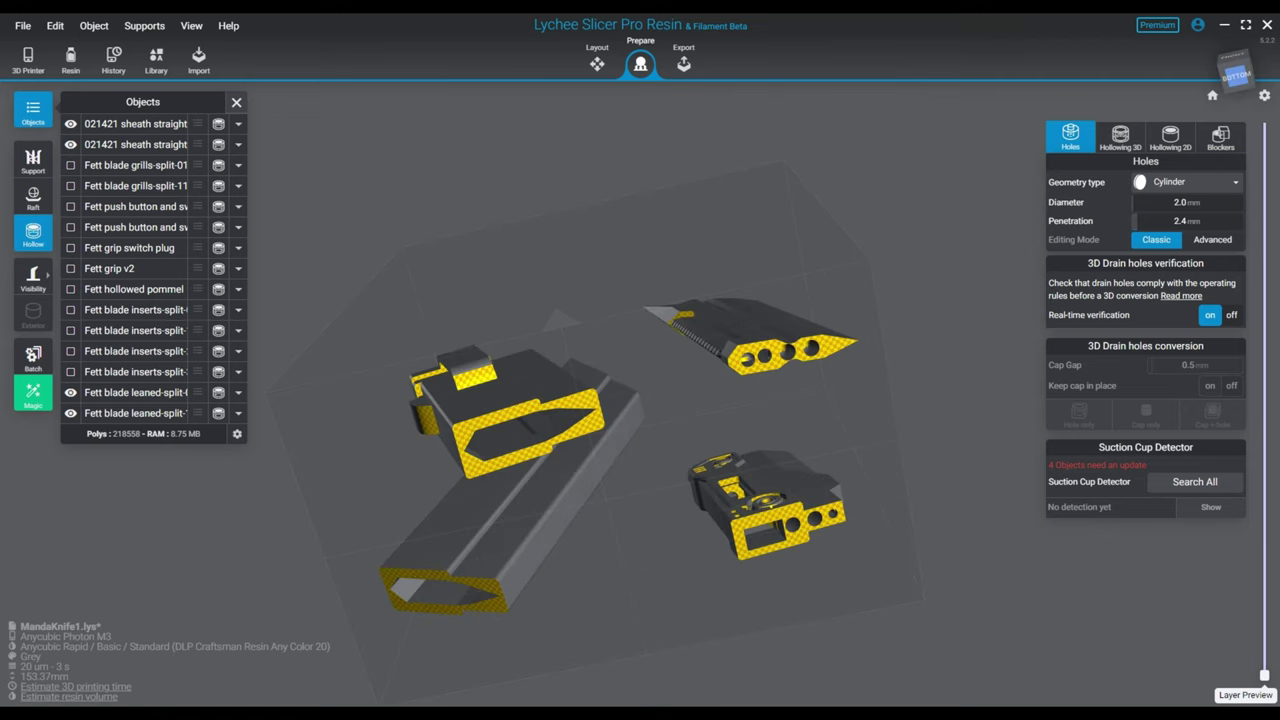
{"action": "scroll", "coordinate": [660, 400], "scroll_direction": "up", "scroll_amount": 5}
{"action": "right_click_drag", "start_coordinate": [660, 400], "coordinate": [770, 520]}
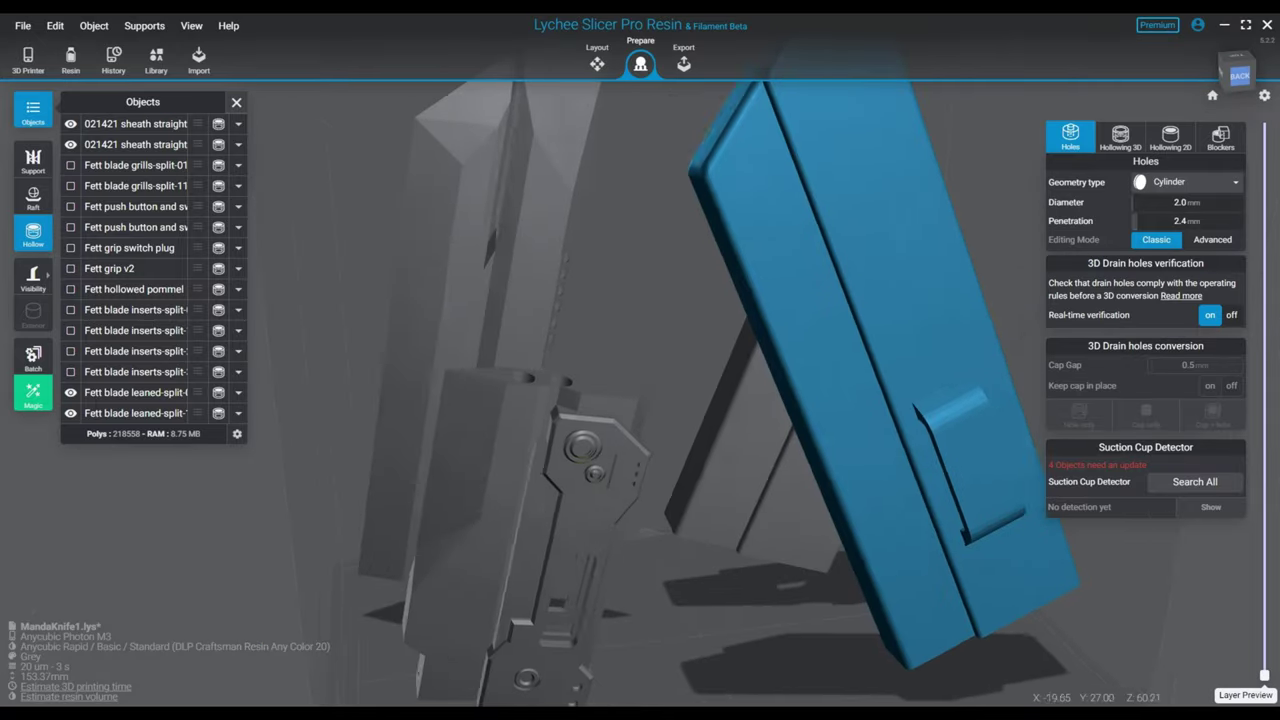
{"action": "scroll", "coordinate": [790, 390], "scroll_direction": "down", "scroll_amount": 5}
{"action": "right_click_drag", "start_coordinate": [790, 390], "coordinate": [640, 460]}
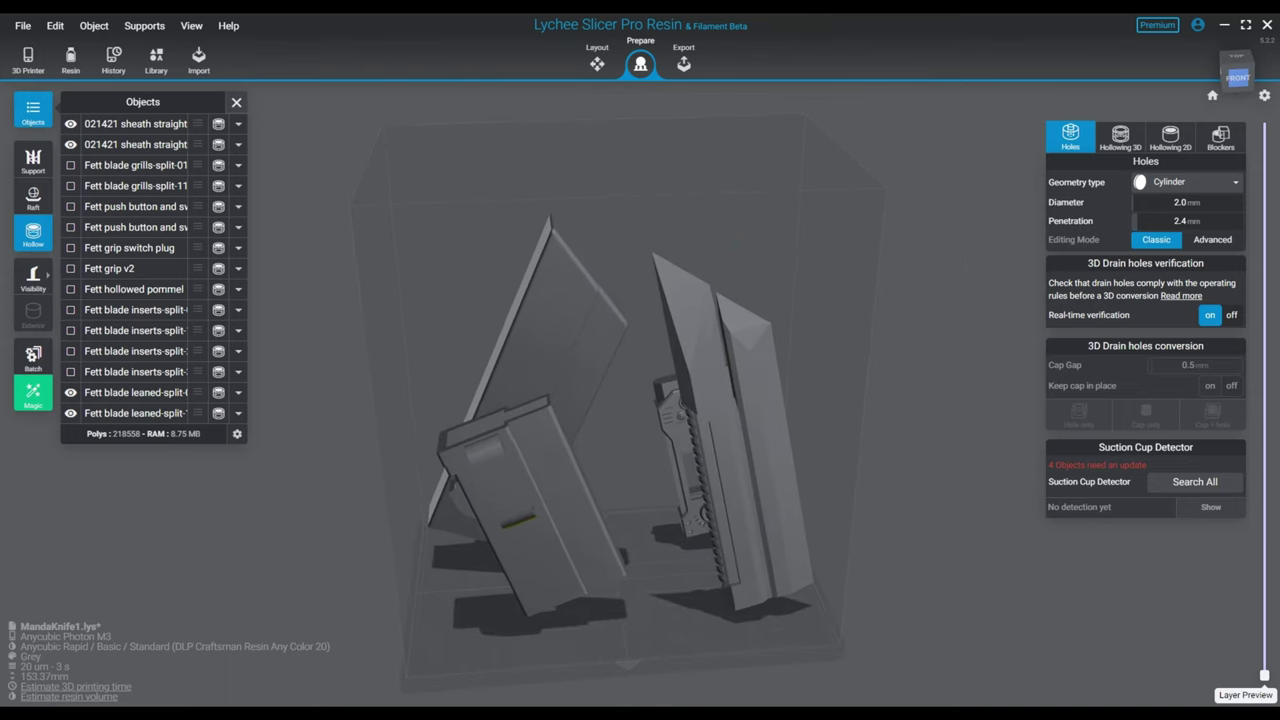
{"action": "right_click_drag", "start_coordinate": [770, 480], "coordinate": [720, 450]}
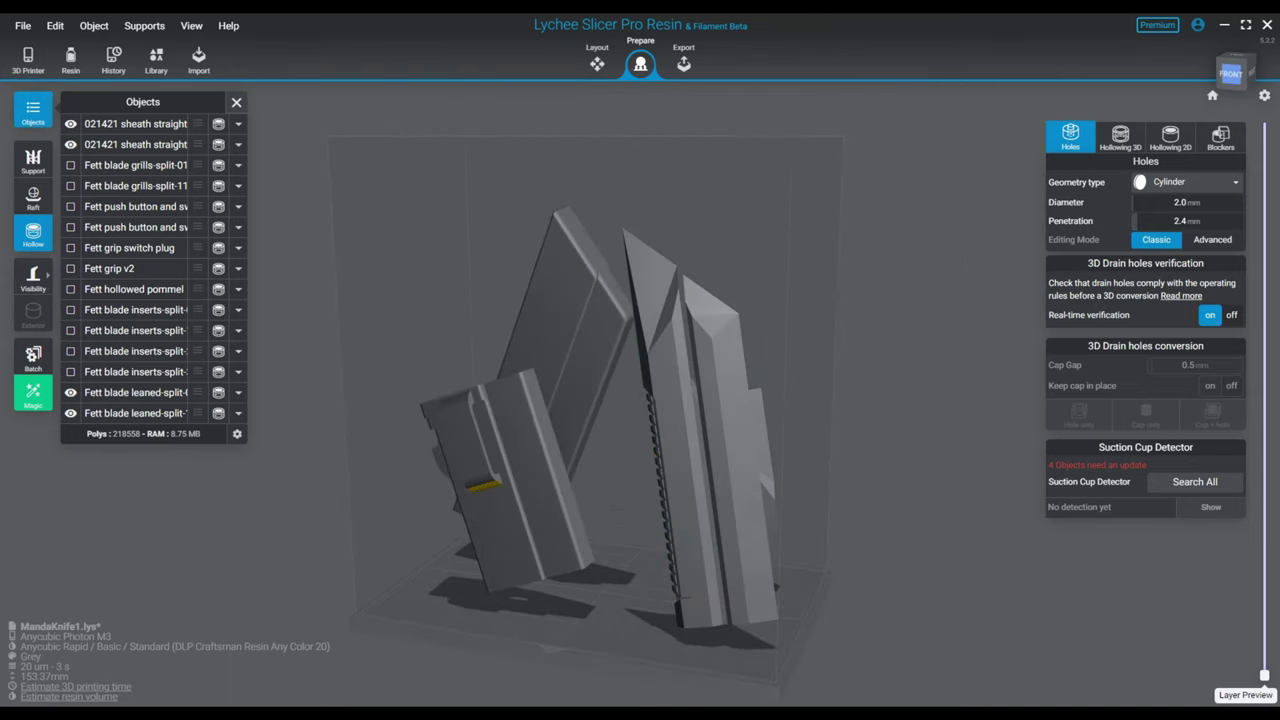